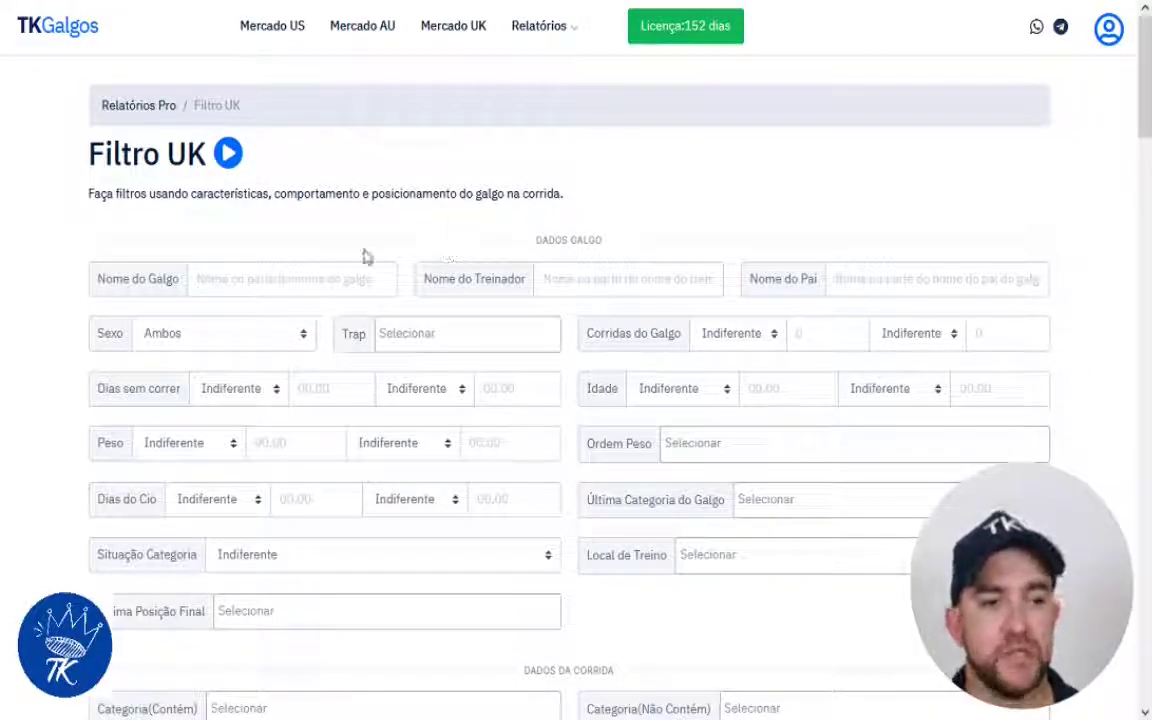
- Look over the Nome do Galgo, Sexo and Trap filter fields in the Dados Galgo section, including the trap options
left_click(309, 270)
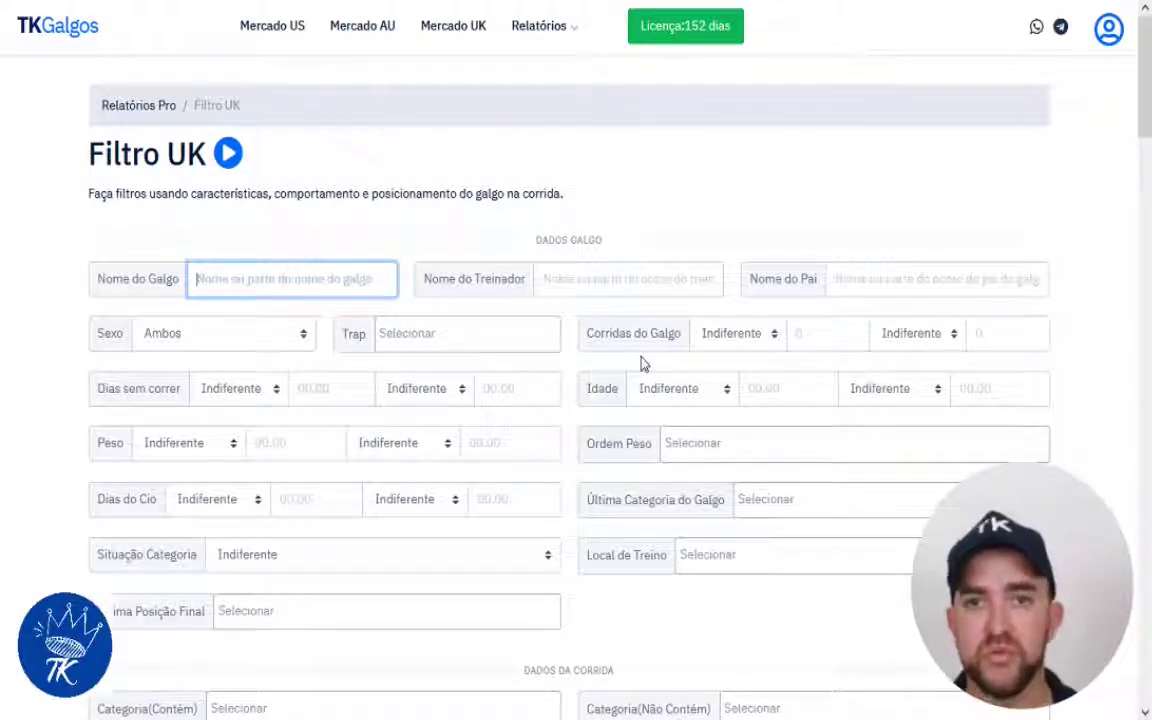
left_click(237, 334)
left_click(447, 338)
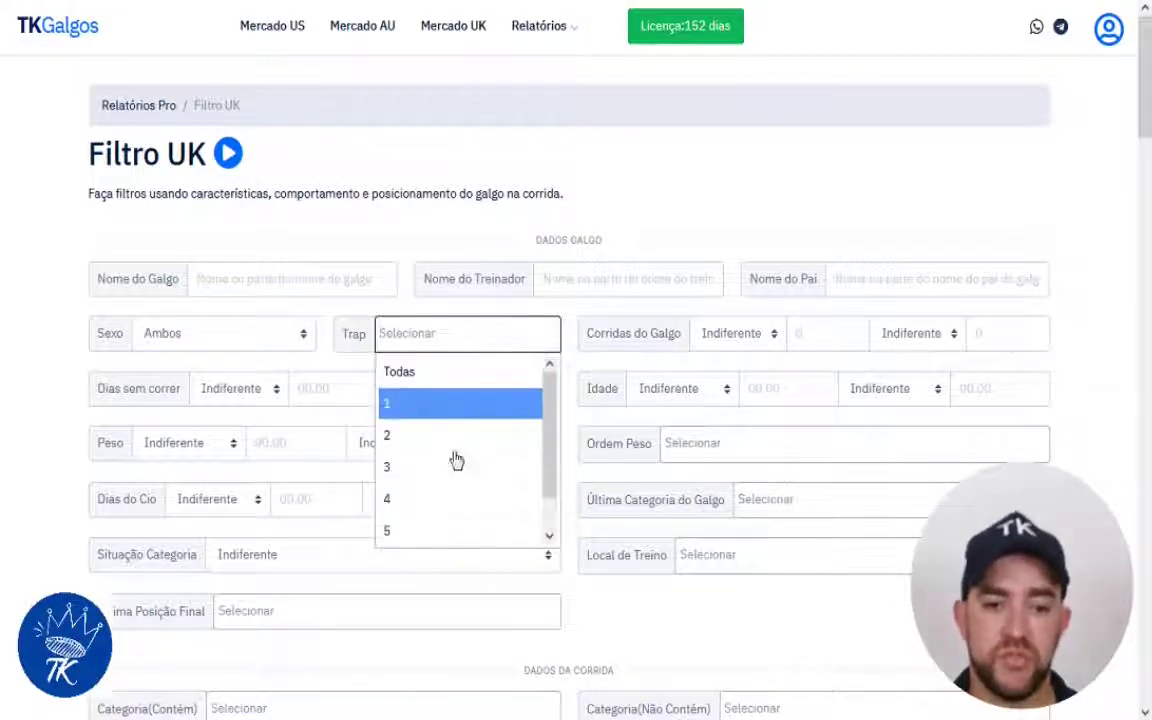
left_click(671, 321)
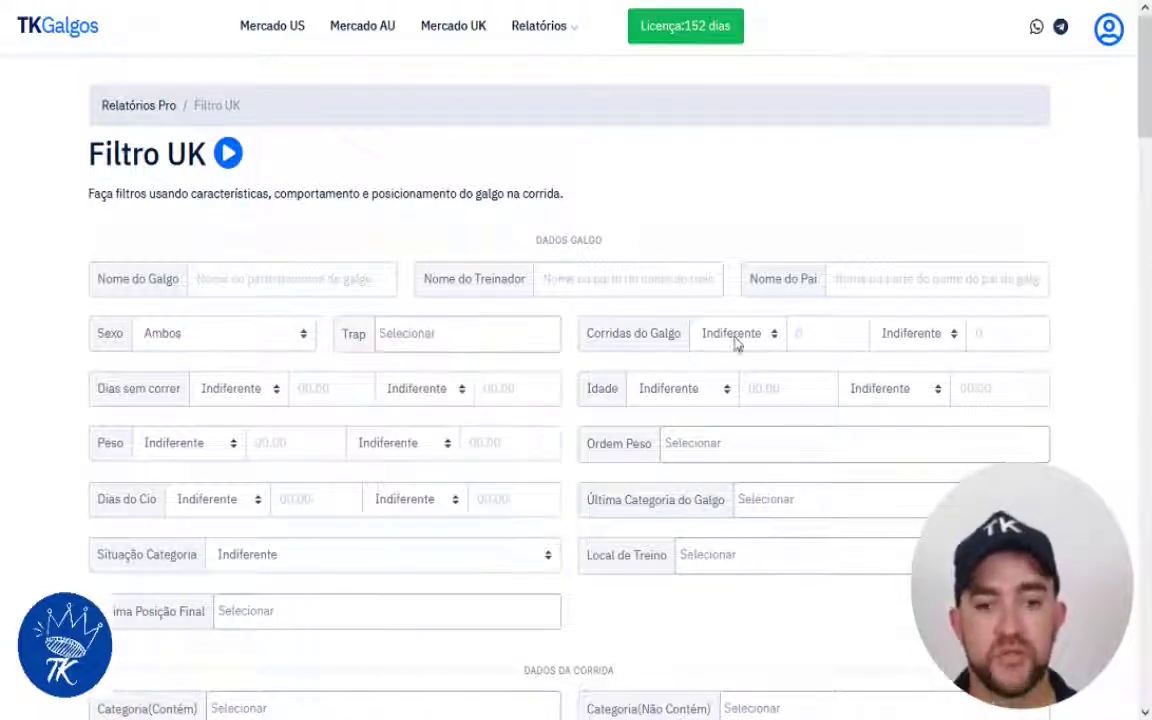
right_click(843, 308)
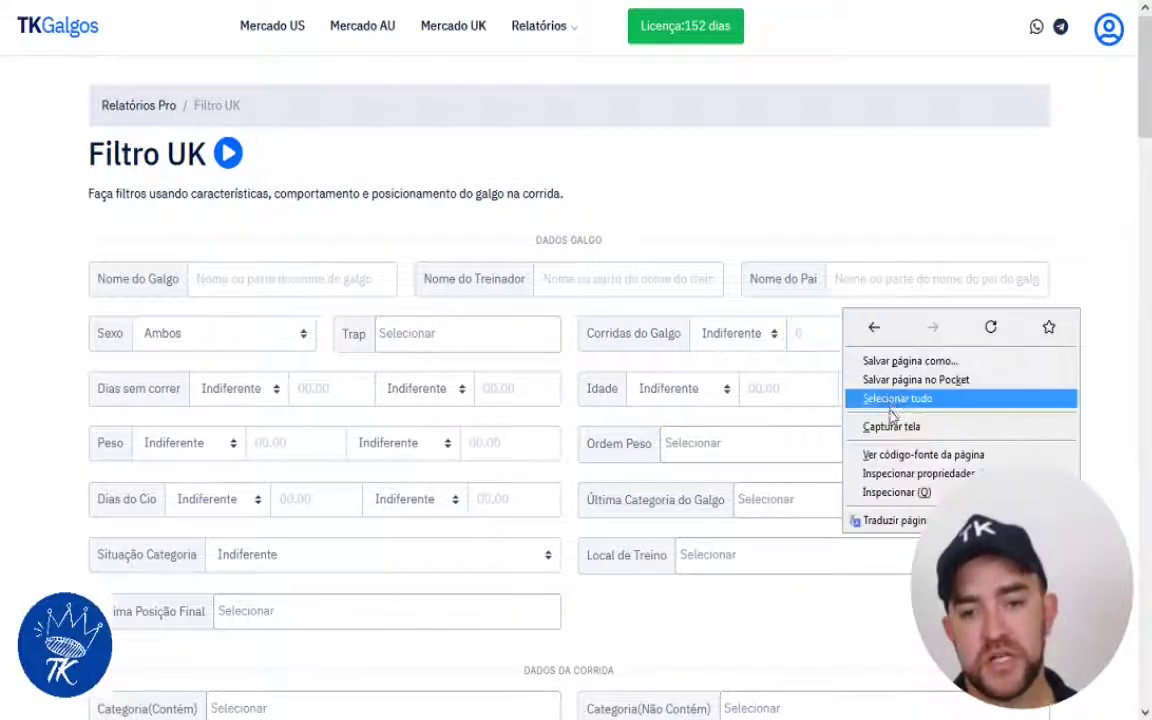
left_click(853, 411)
left_click_drag(562, 302, 1057, 360)
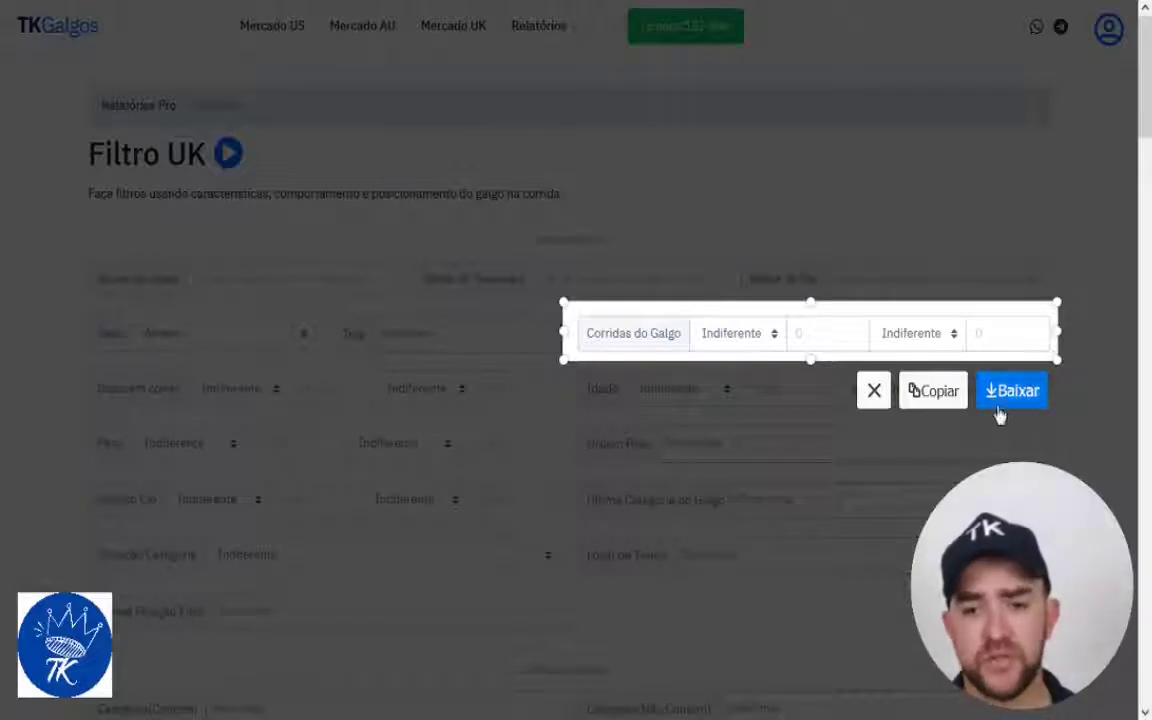
left_click(874, 390)
- Set the Corridas do Galgo filter to Maior ou Igual 15 and its second condition to Maior 50
left_click(769, 343)
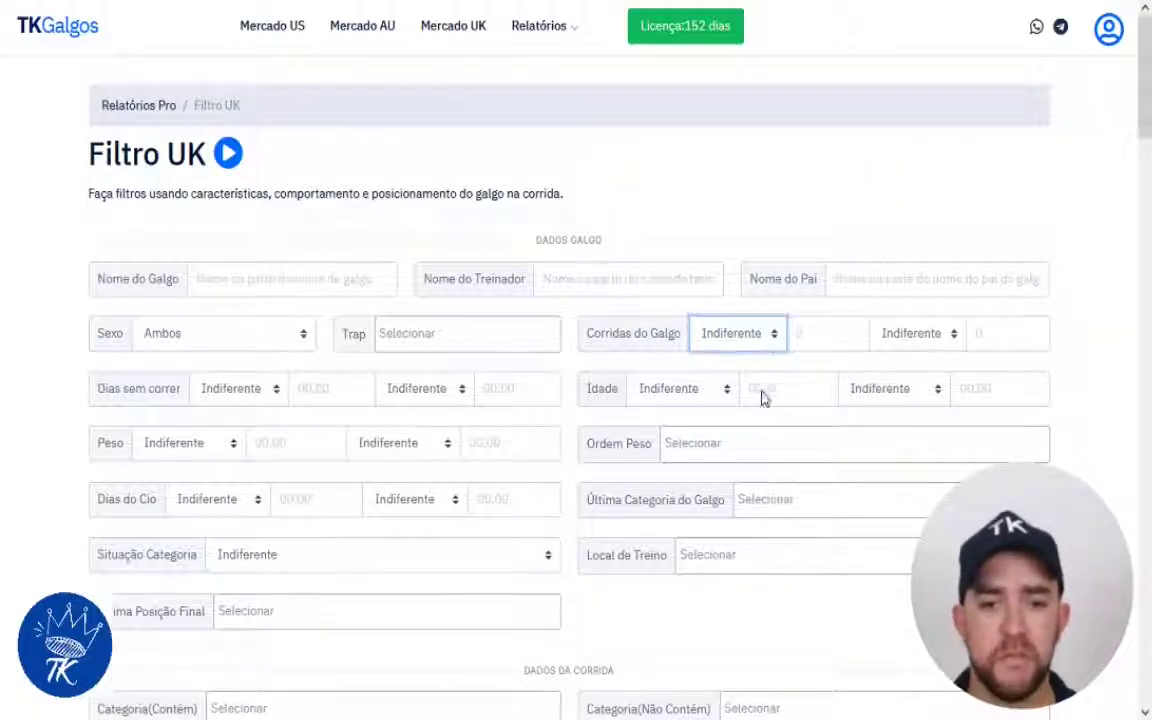
left_click(771, 436)
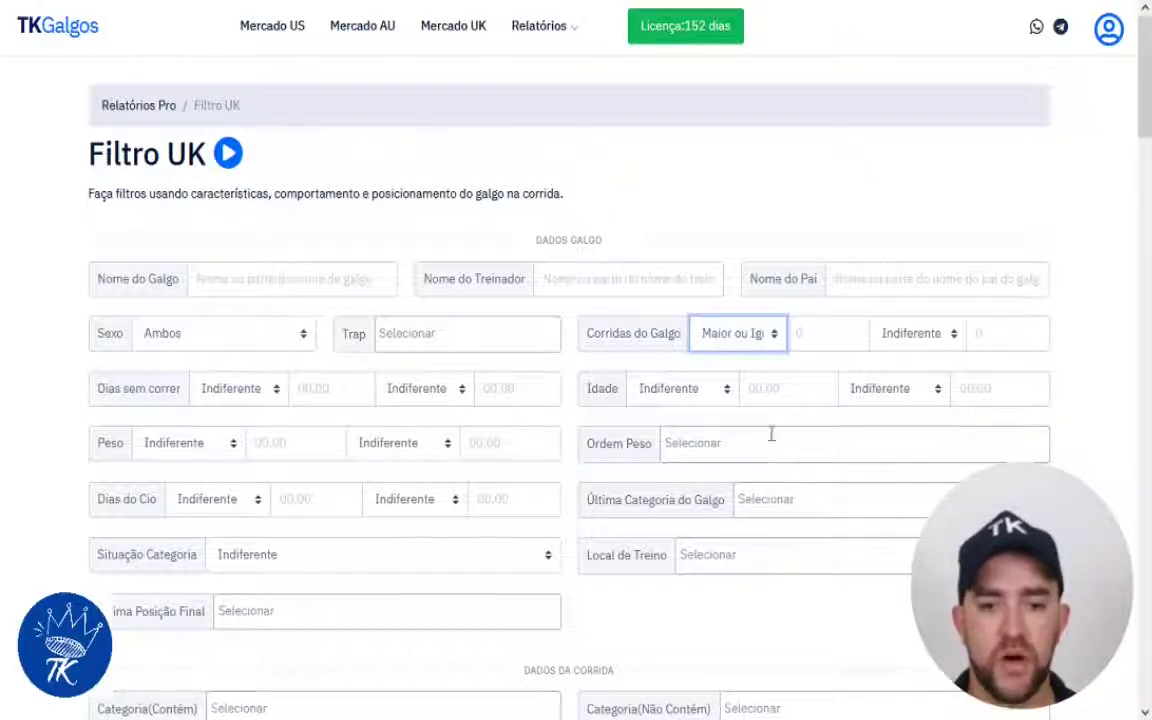
left_click(828, 335)
type("15")
left_click(880, 337)
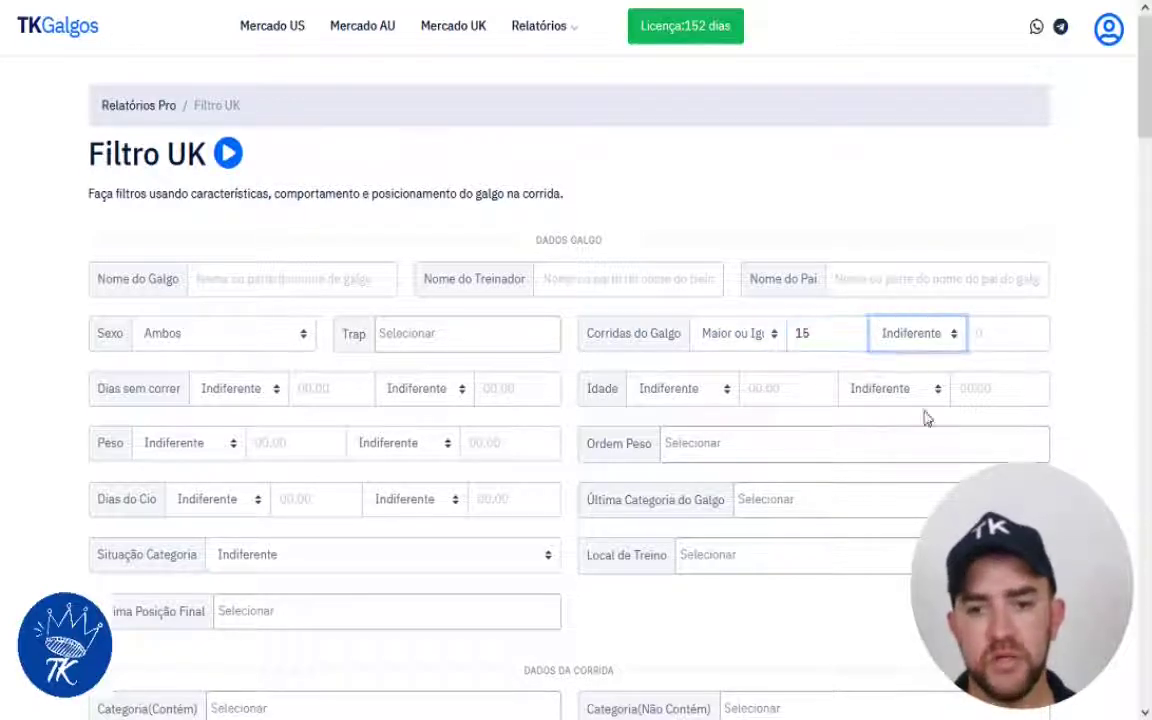
left_click(945, 414)
left_click(1005, 333)
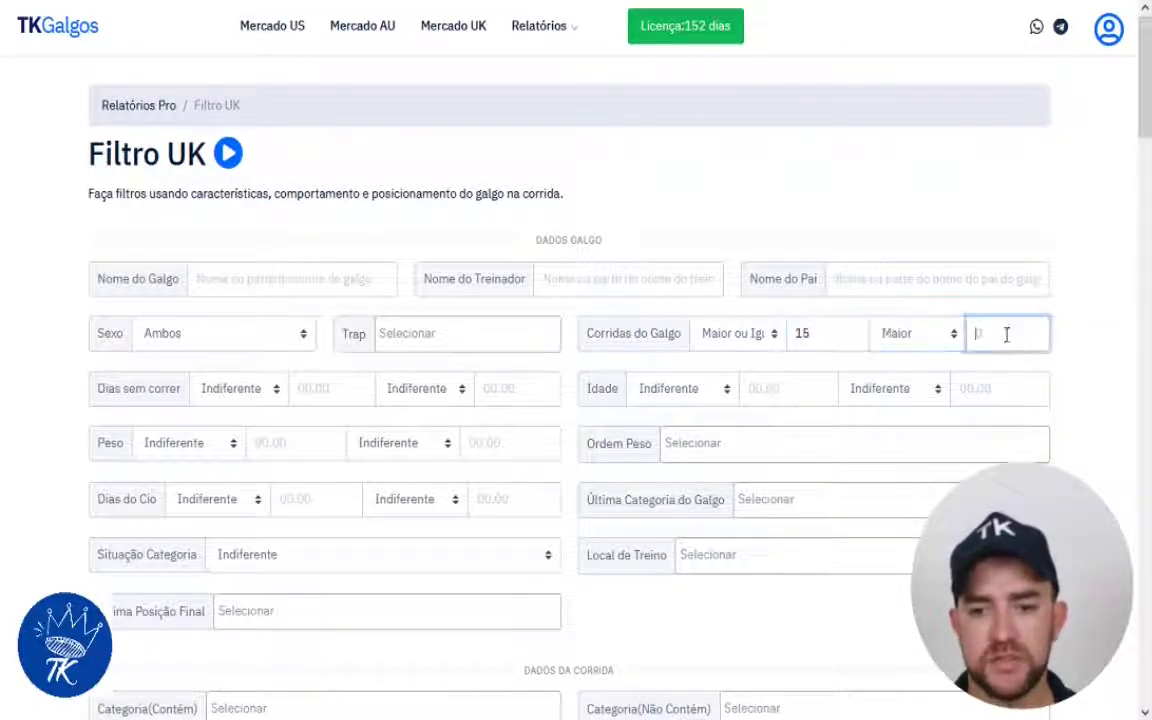
type("50")
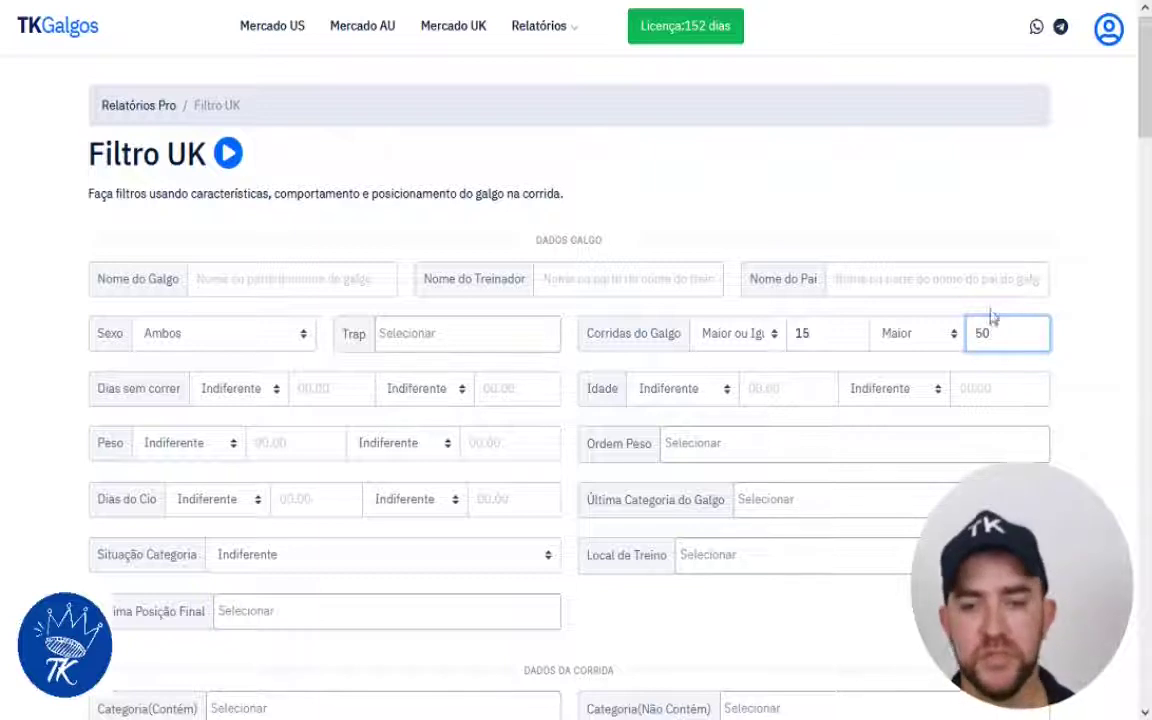
- Reset both Corridas do Galgo conditions to Indiferente and clear their values
left_click(929, 345)
left_click(922, 375)
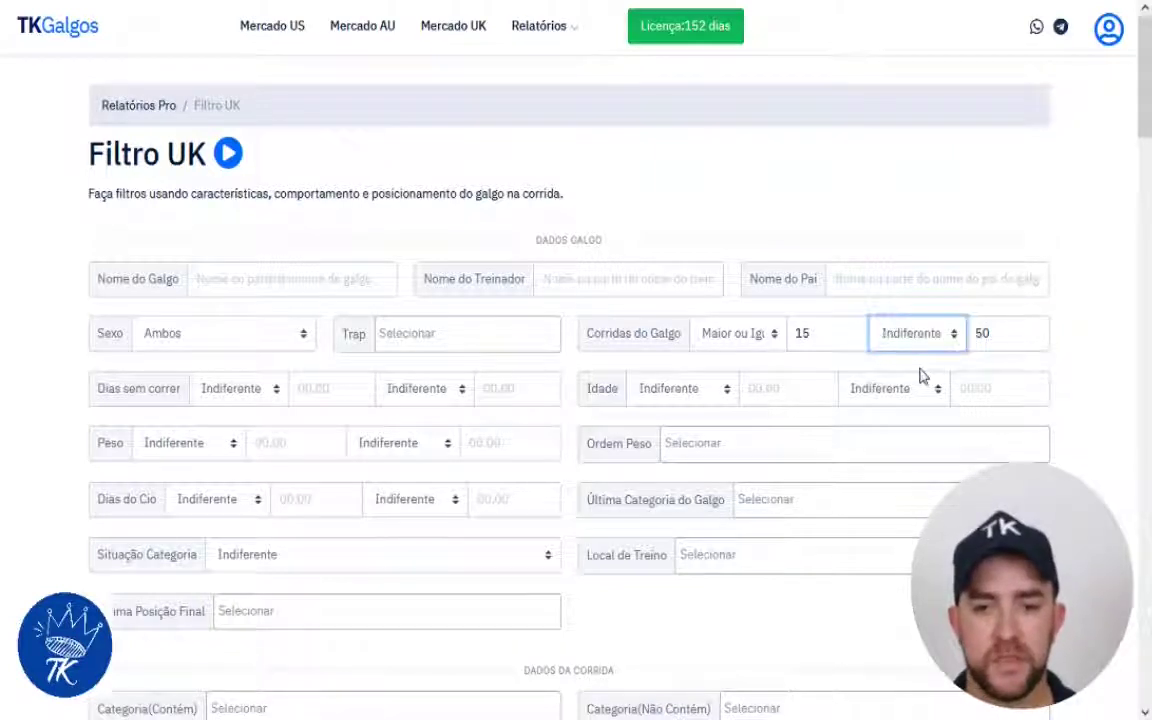
left_click(789, 348)
left_click(740, 335)
left_click(743, 375)
double_click(814, 344)
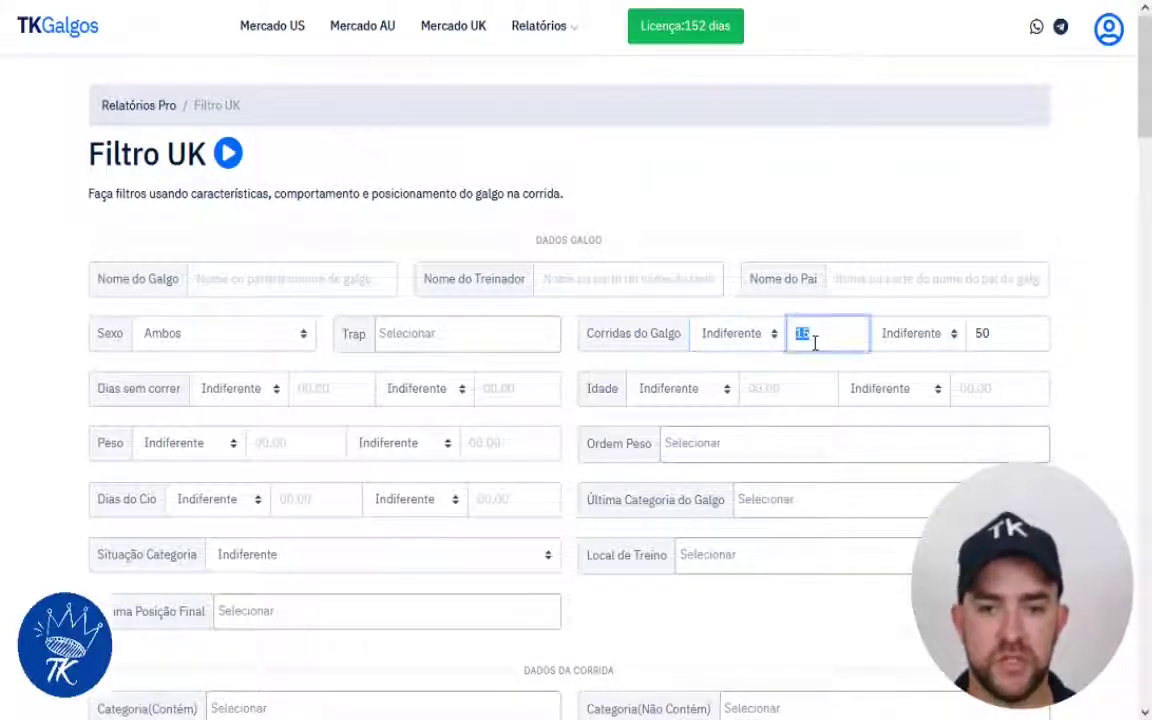
key("BackSpace")
double_click(980, 332)
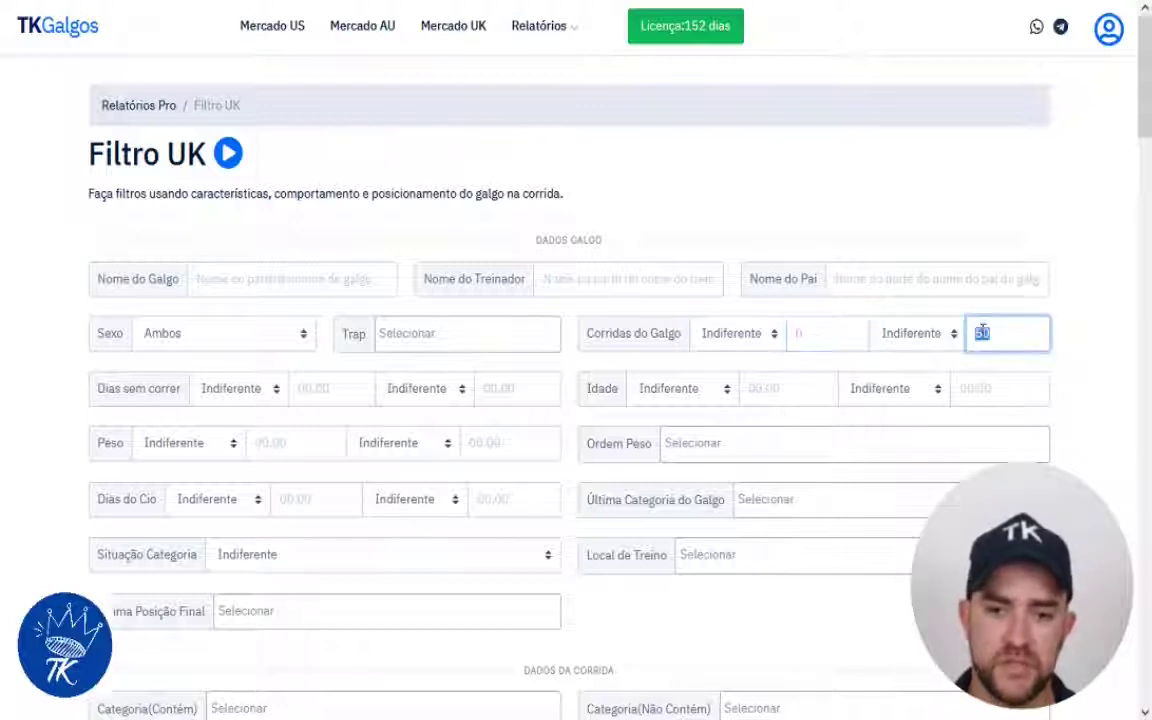
key("BackSpace")
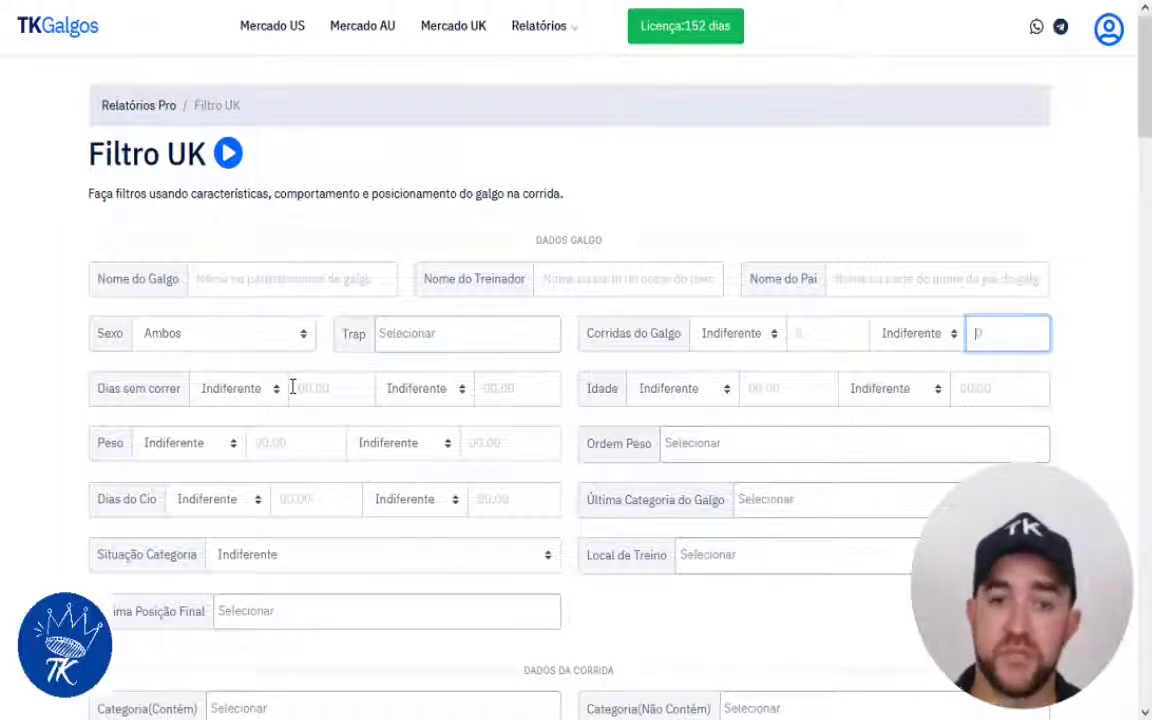
- Choose 1º and 2º in the Ordem Peso filter, and remove both selections again
left_click(668, 442)
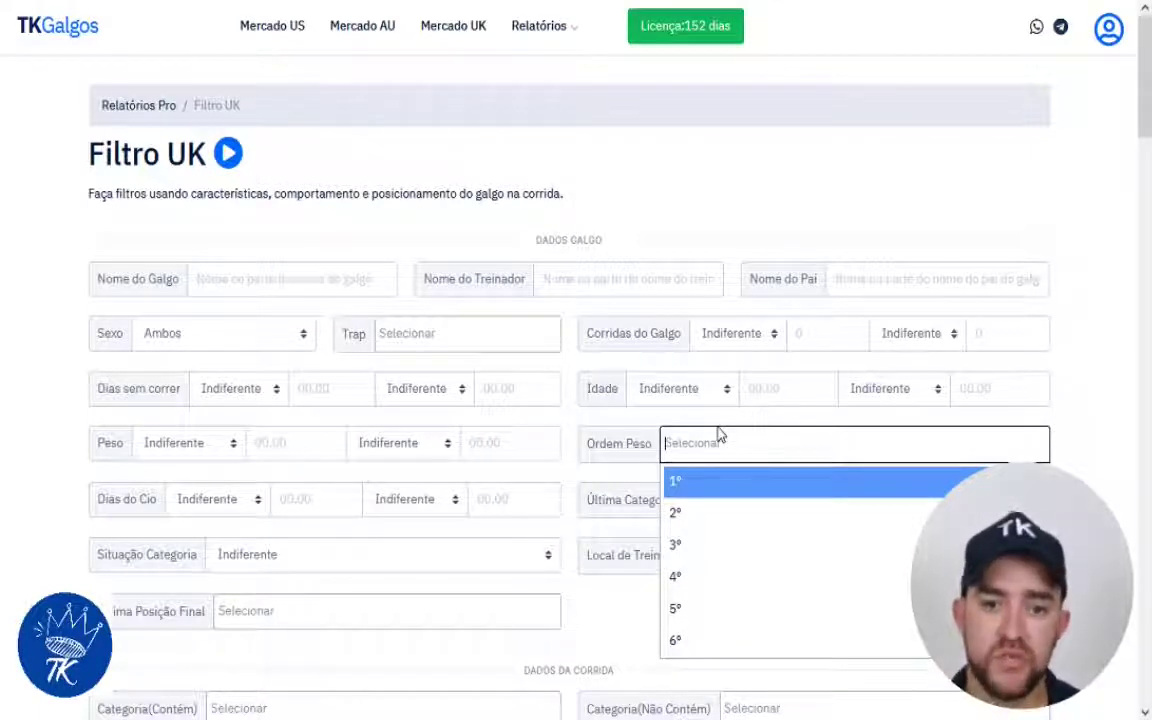
left_click(695, 482)
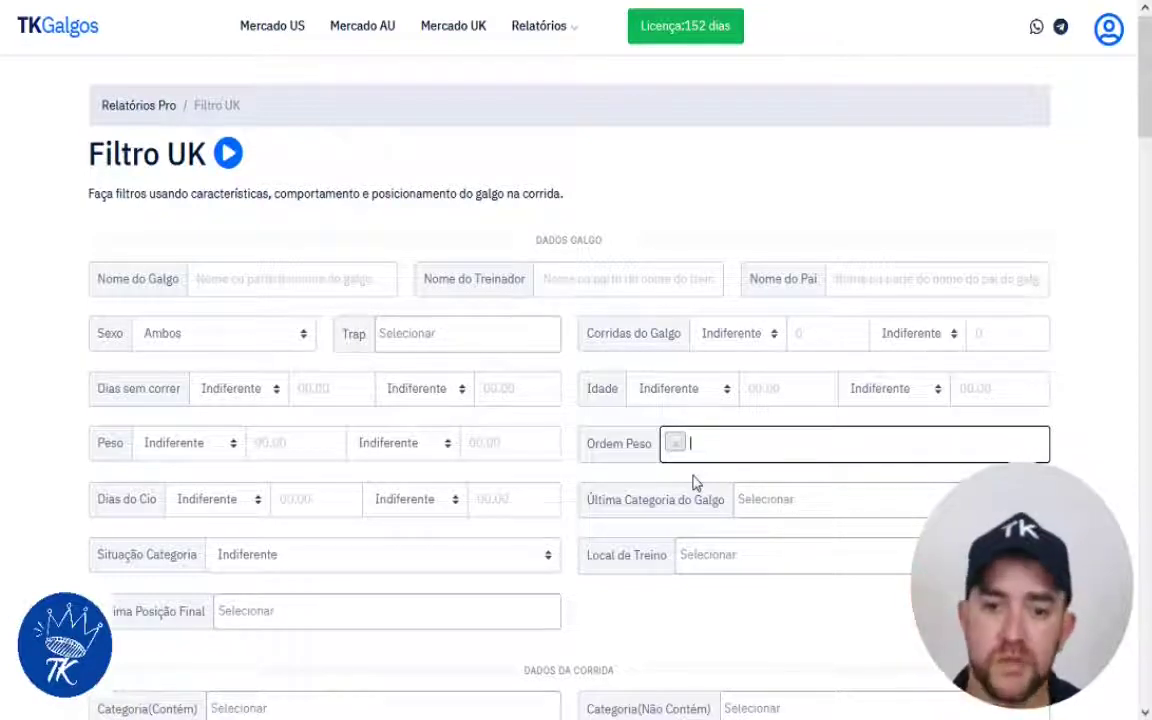
left_click(700, 452)
left_click(708, 513)
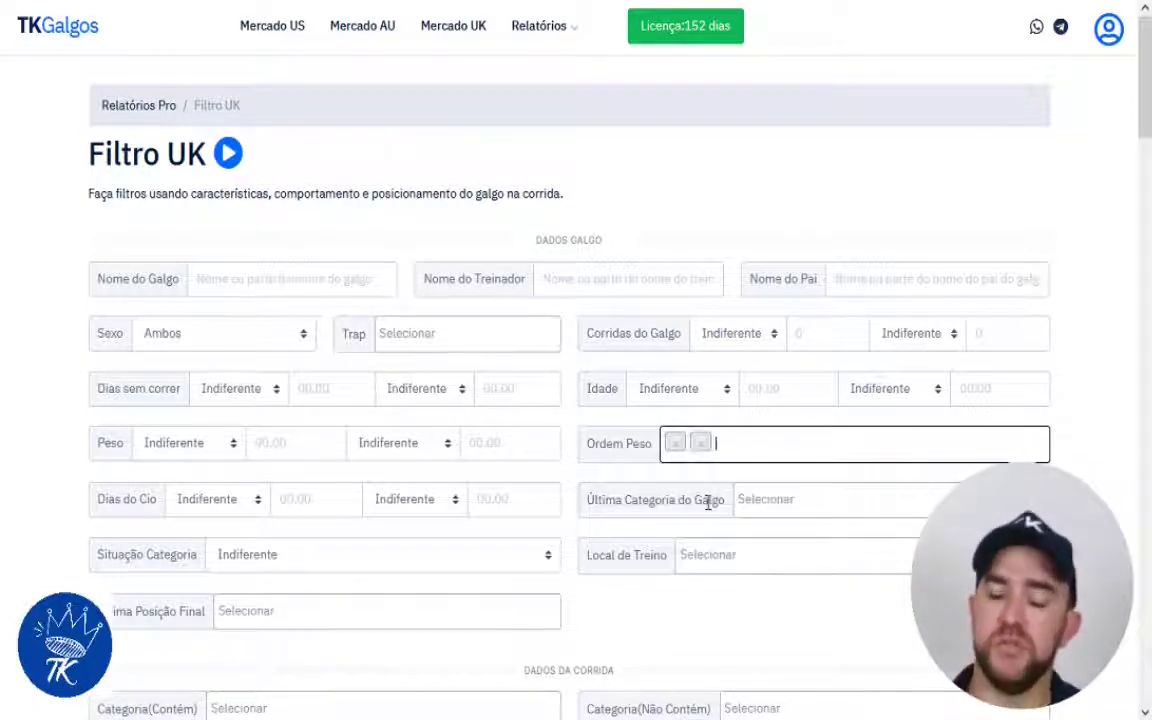
left_click(701, 443)
left_click(676, 443)
left_click(420, 540)
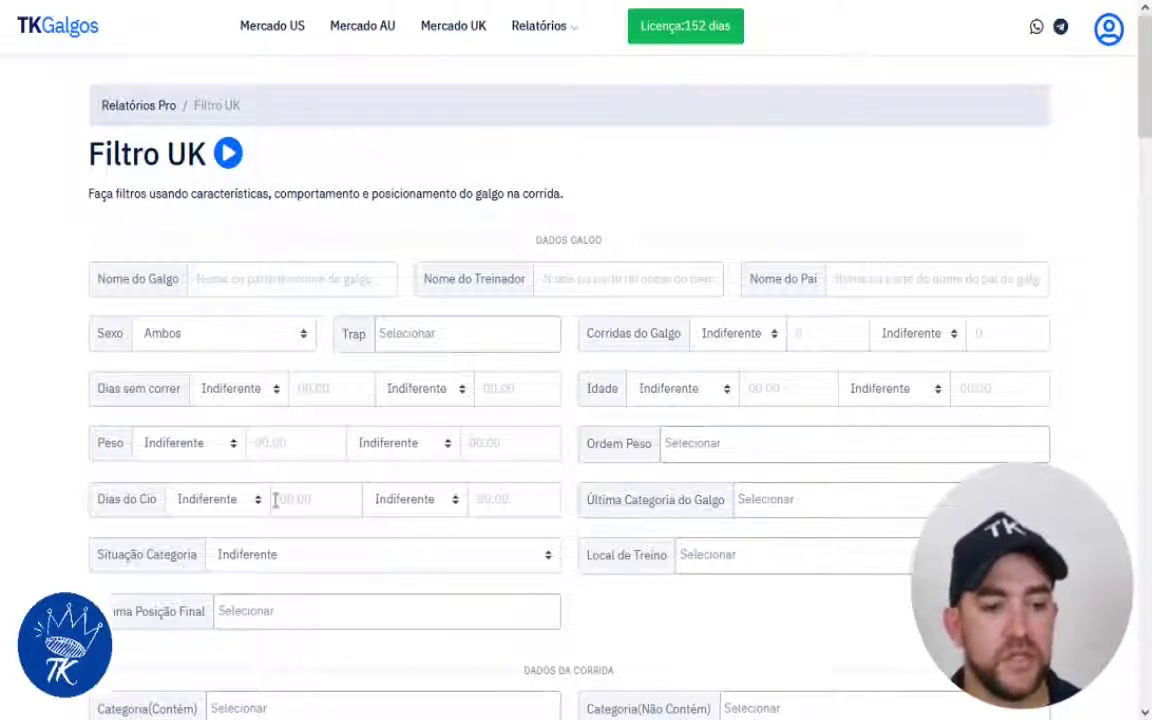
- Examine the Situação Categoria and Última Posição Final filters and the Dados da Corrida and Picks Externos sections
left_click(411, 558)
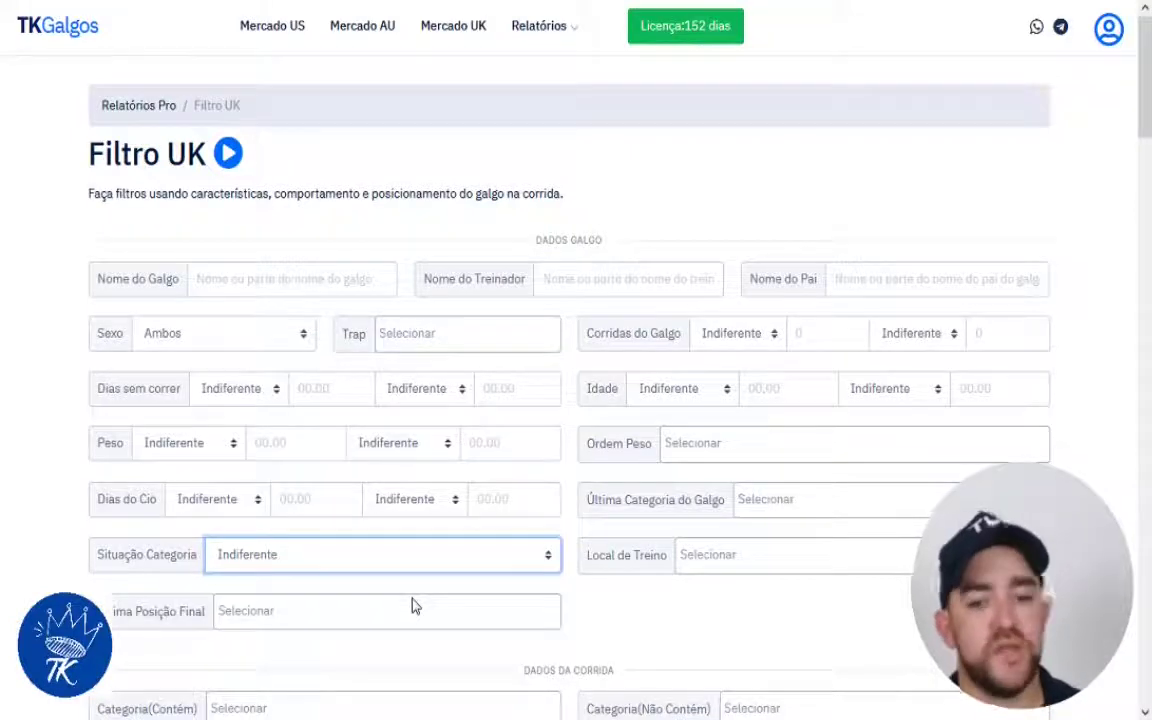
scroll(716, 600, "down", 2)
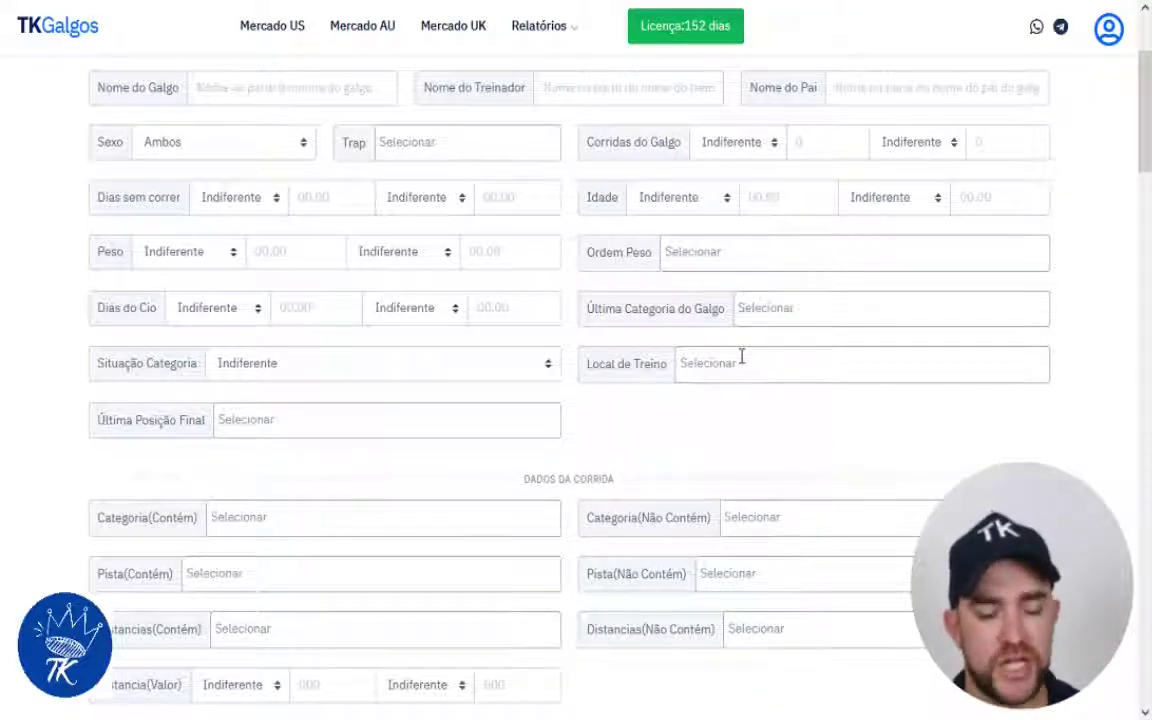
left_click(415, 419)
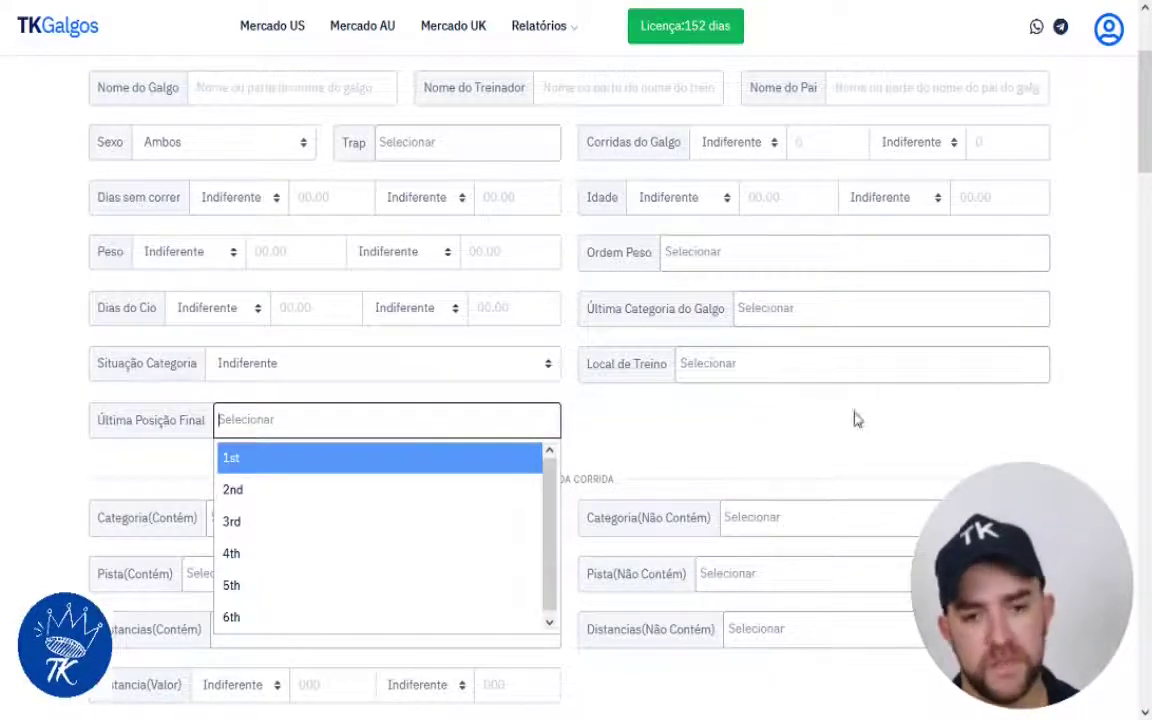
left_click(792, 406)
scroll(760, 400, "down", 2)
triple_click(532, 285)
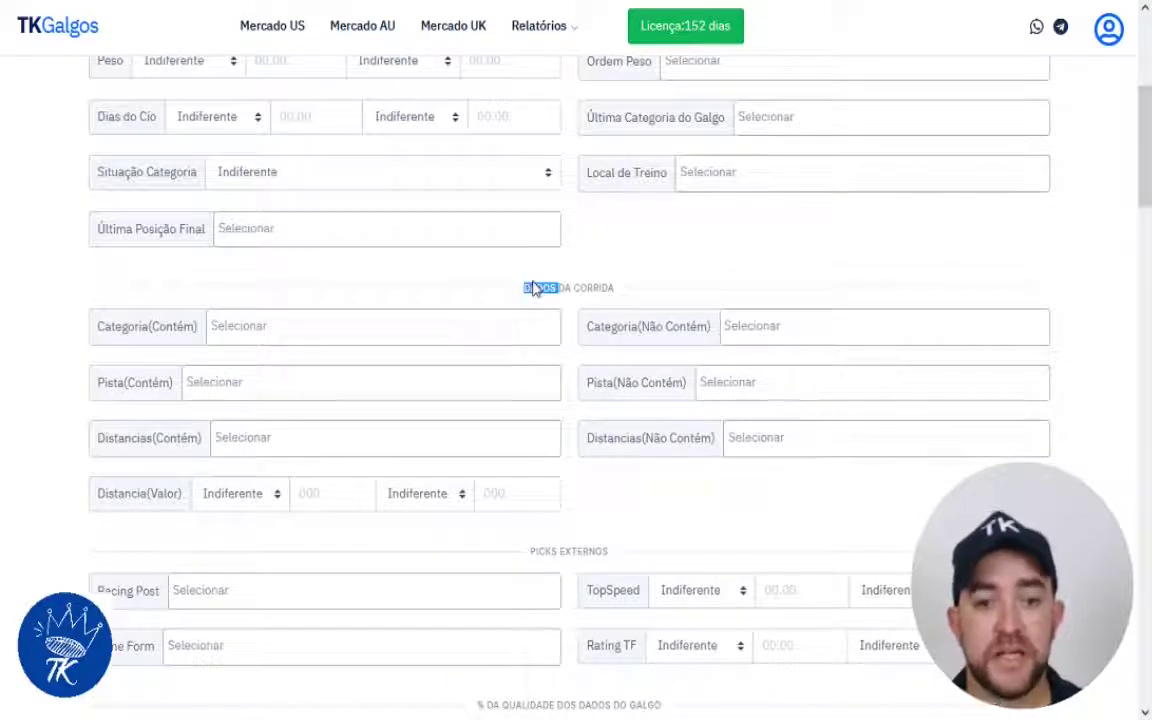
left_click(588, 270)
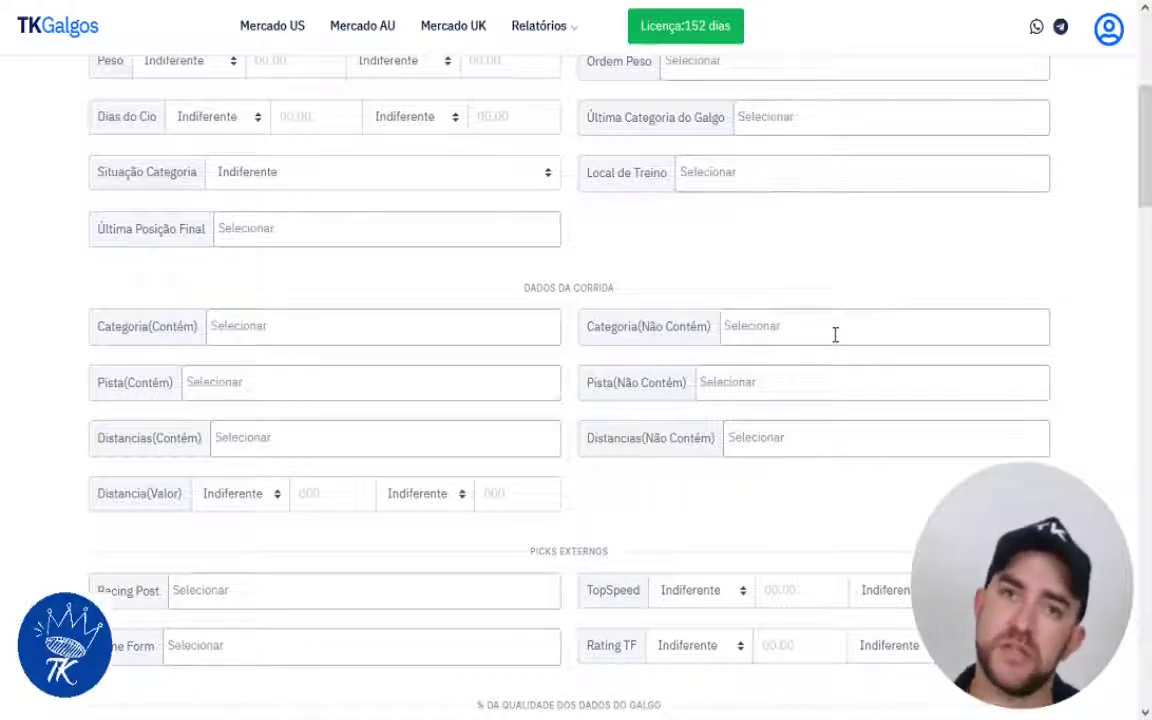
scroll(835, 335, "down", 2)
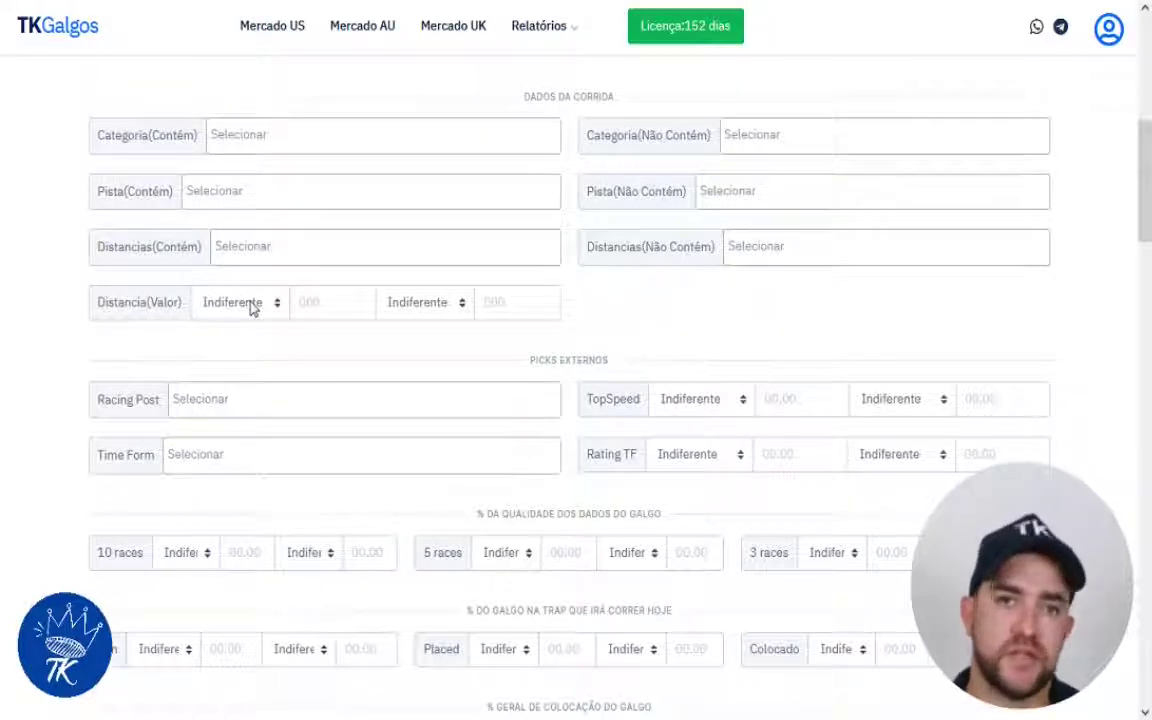
scroll(566, 340, "down", 2)
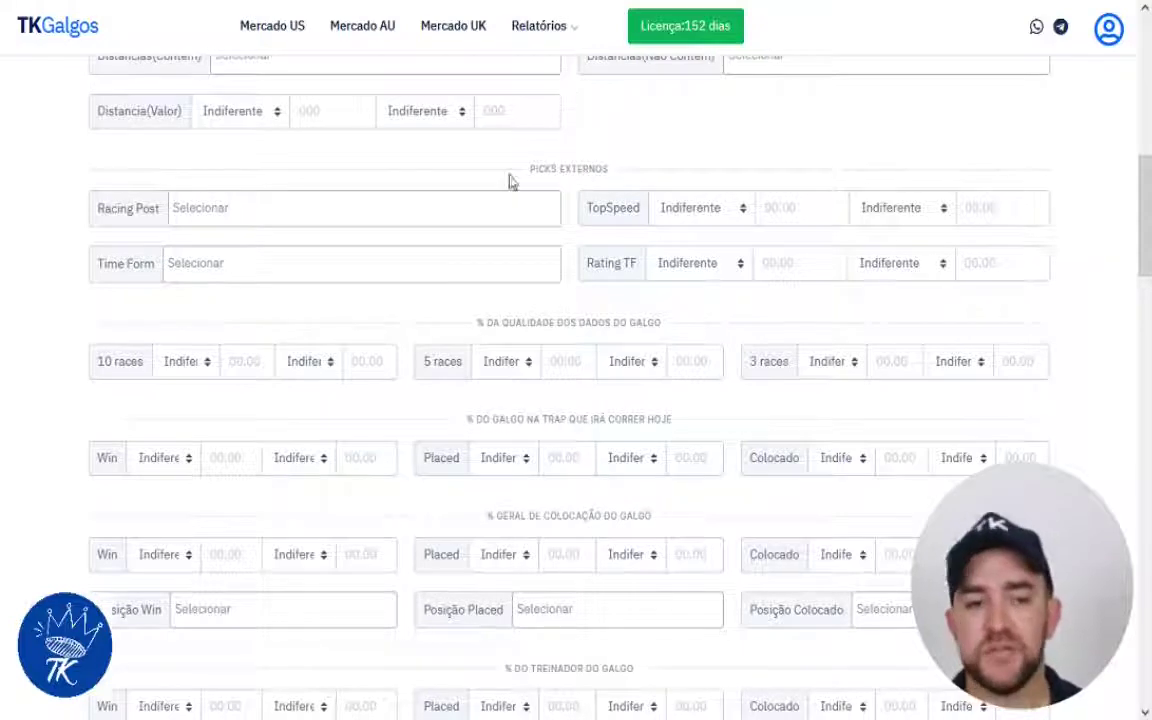
left_click(300, 210)
left_click(70, 317)
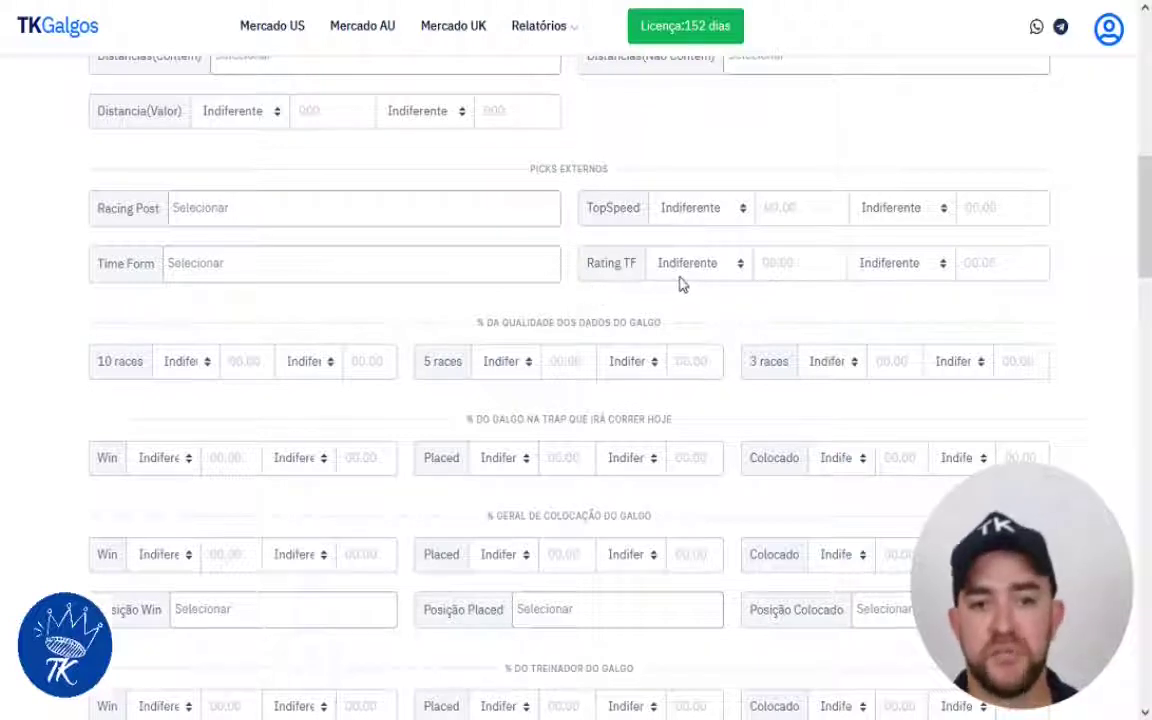
- Set the 10 races data-quality percentage to Igual 100 and run the filter
triple_click(607, 322)
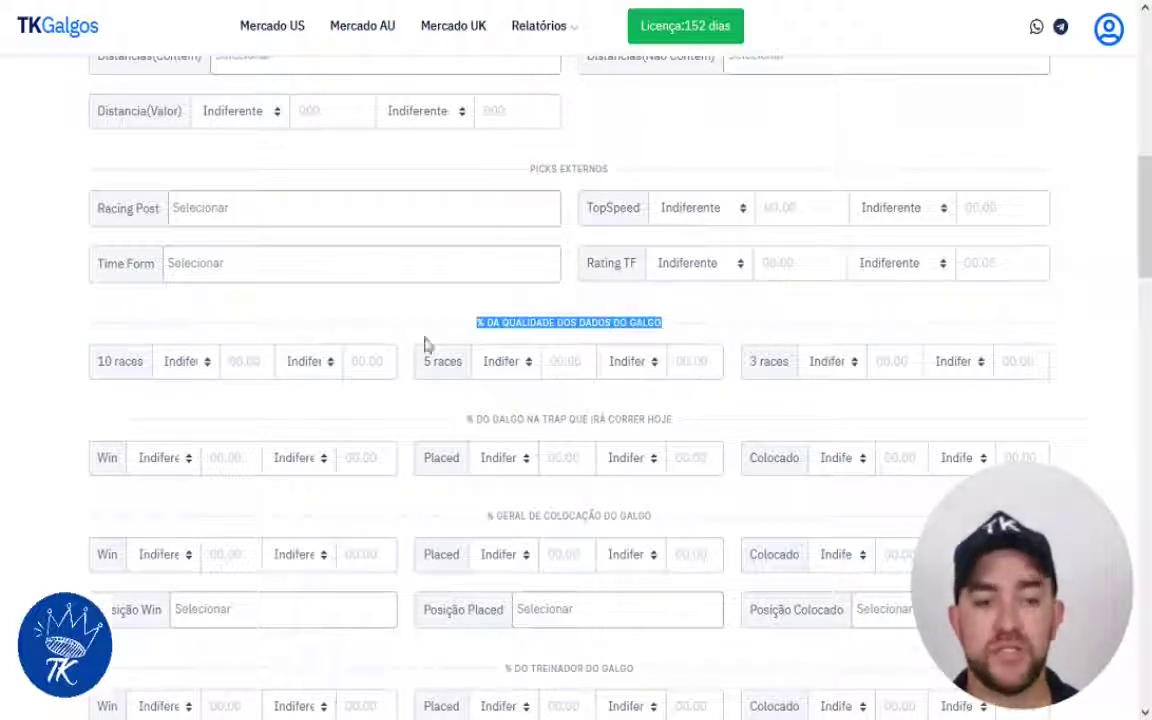
left_click(178, 361)
left_click(205, 463)
left_click(245, 361)
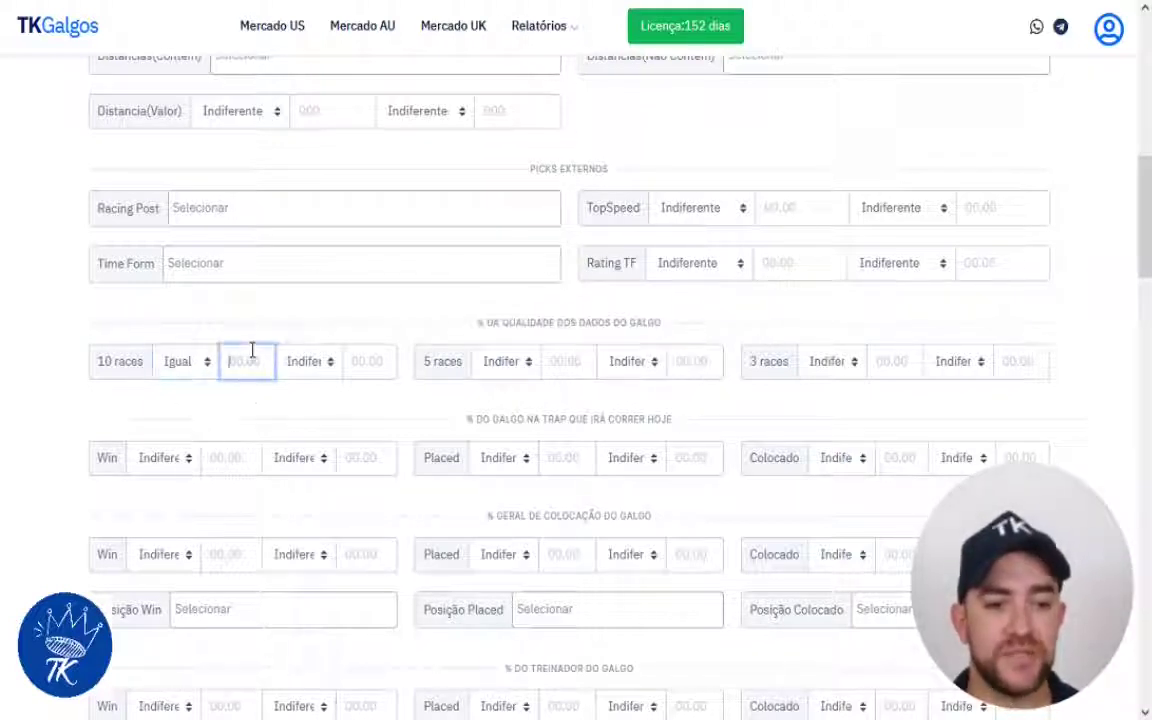
type("100")
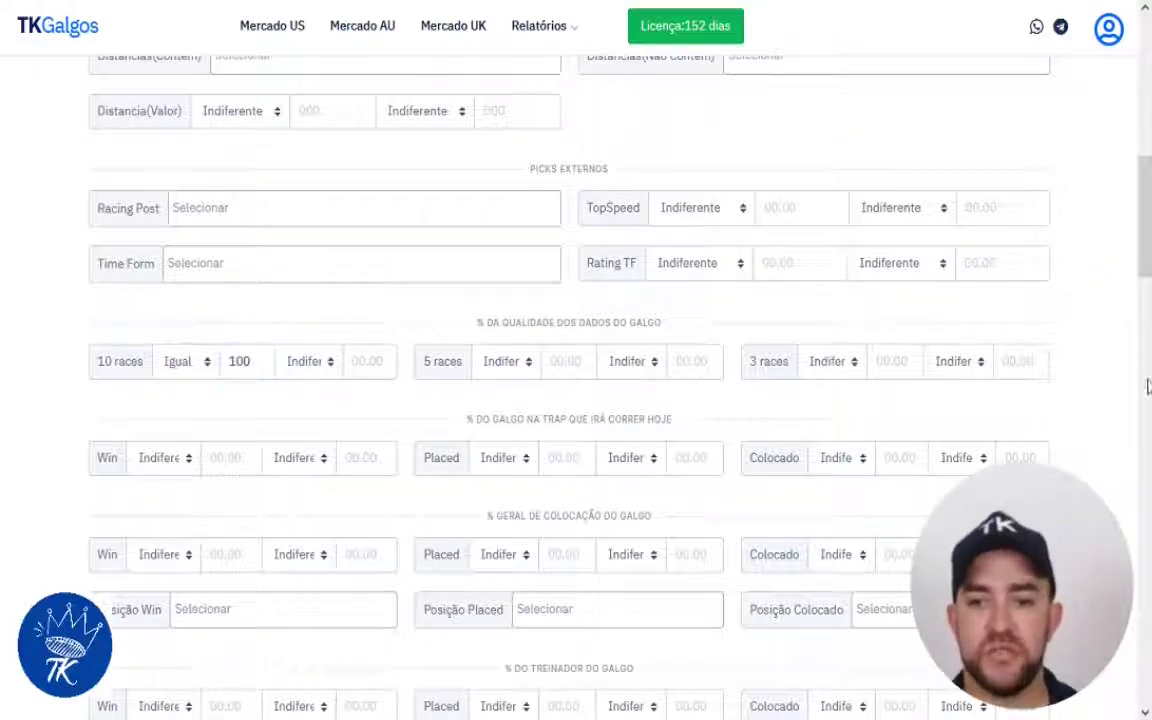
scroll(415, 300, "down", 15)
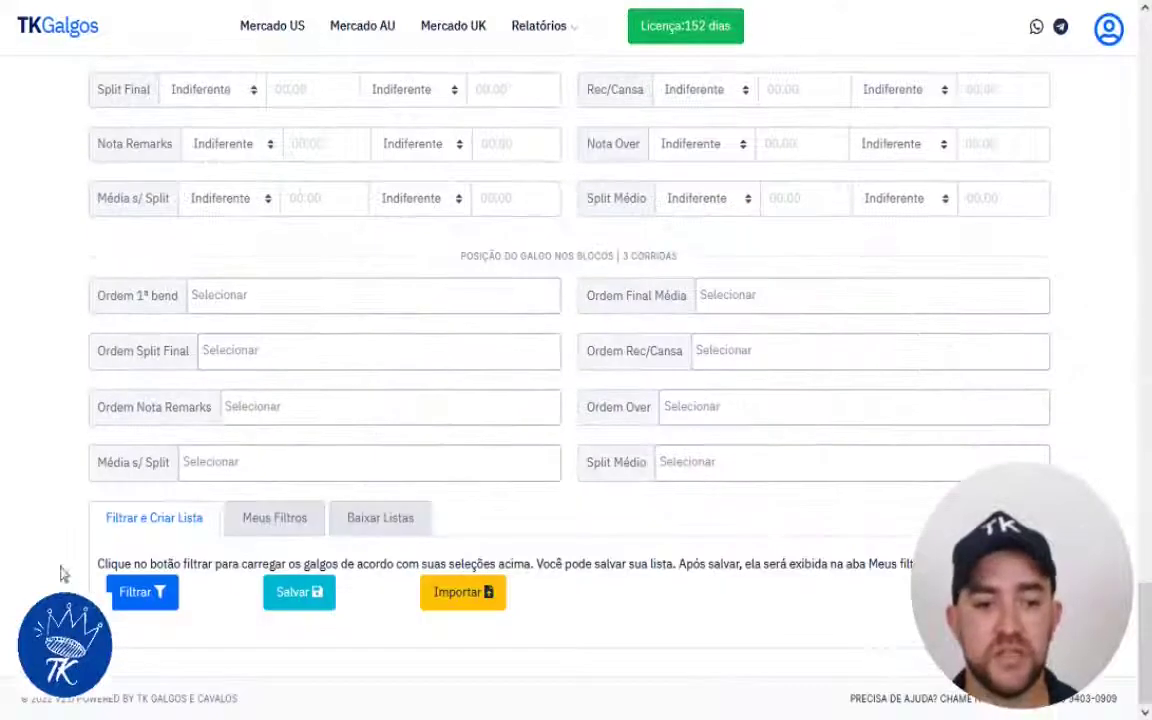
left_click(145, 594)
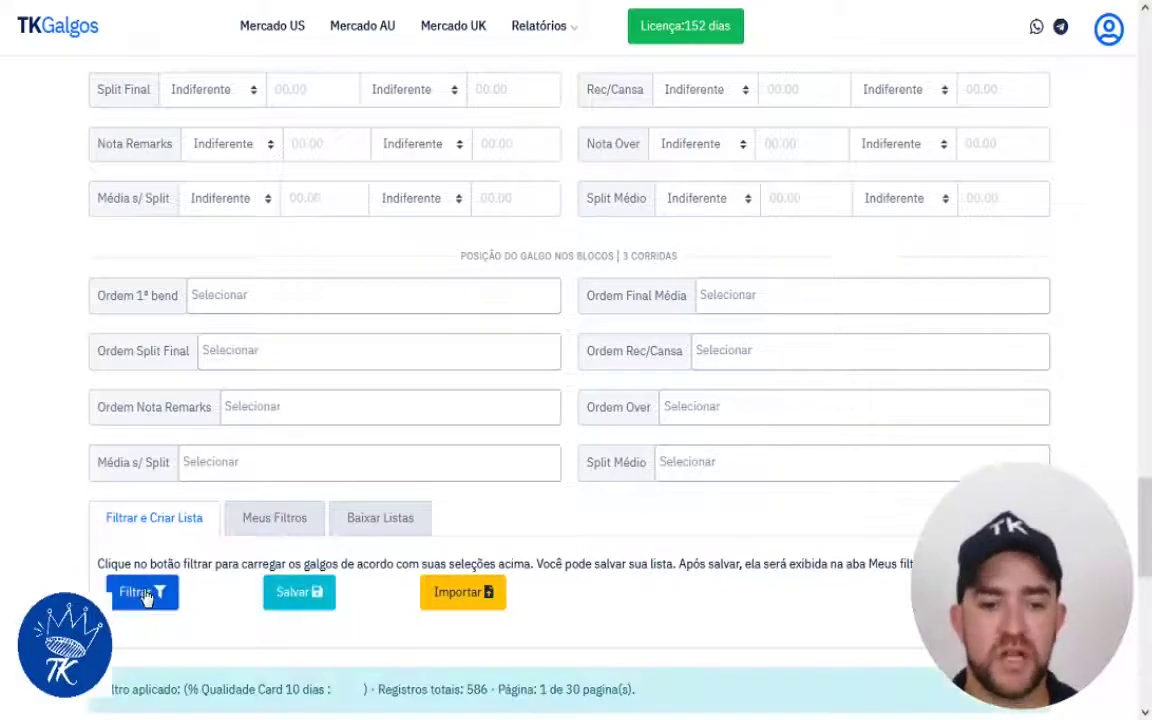
- Review the filtered greyhound list and return to the Tempos and block filter sections
scroll(515, 411, "down", 5)
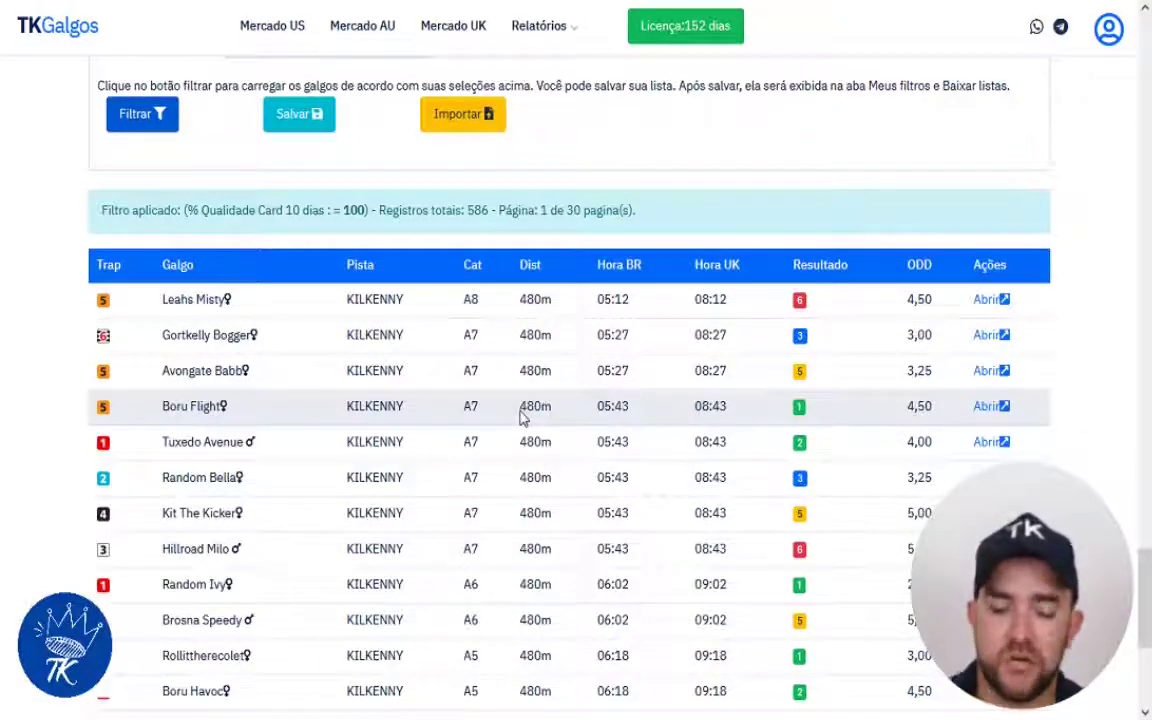
scroll(520, 418, "up", 10)
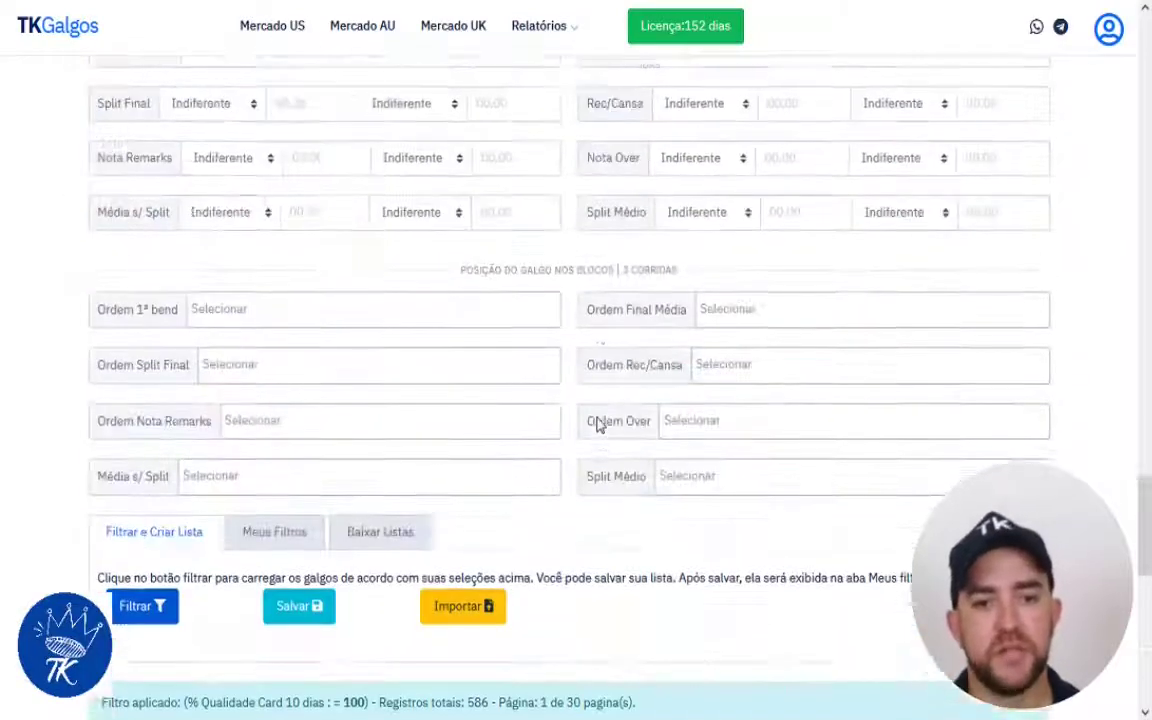
scroll(598, 424, "up", 7)
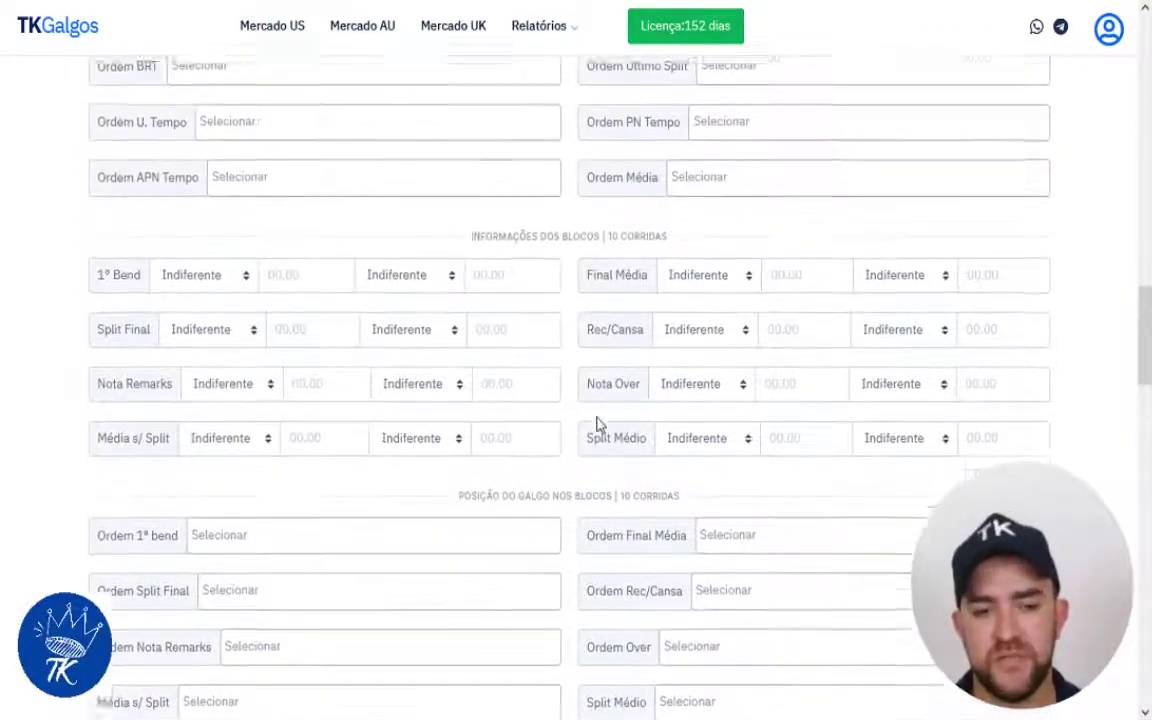
scroll(598, 424, "down", 2)
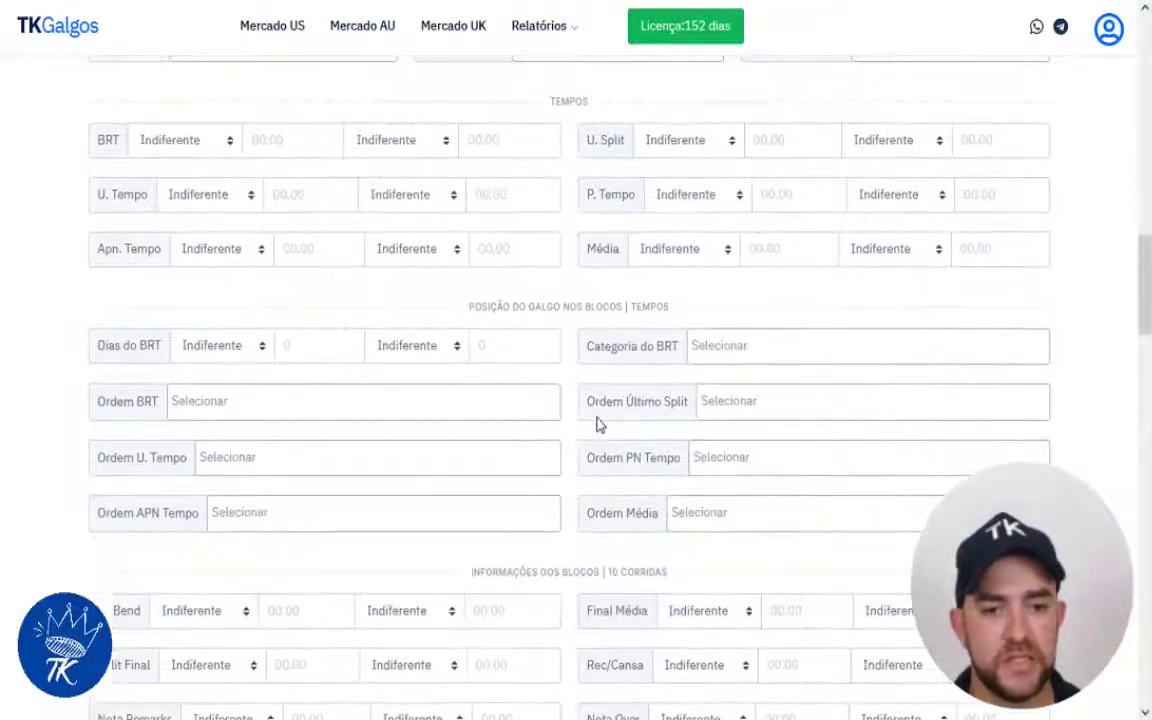
- Reset the 10 races data-quality filter to Indiferente and clear its percentage value
scroll(575, 352, "up", 2)
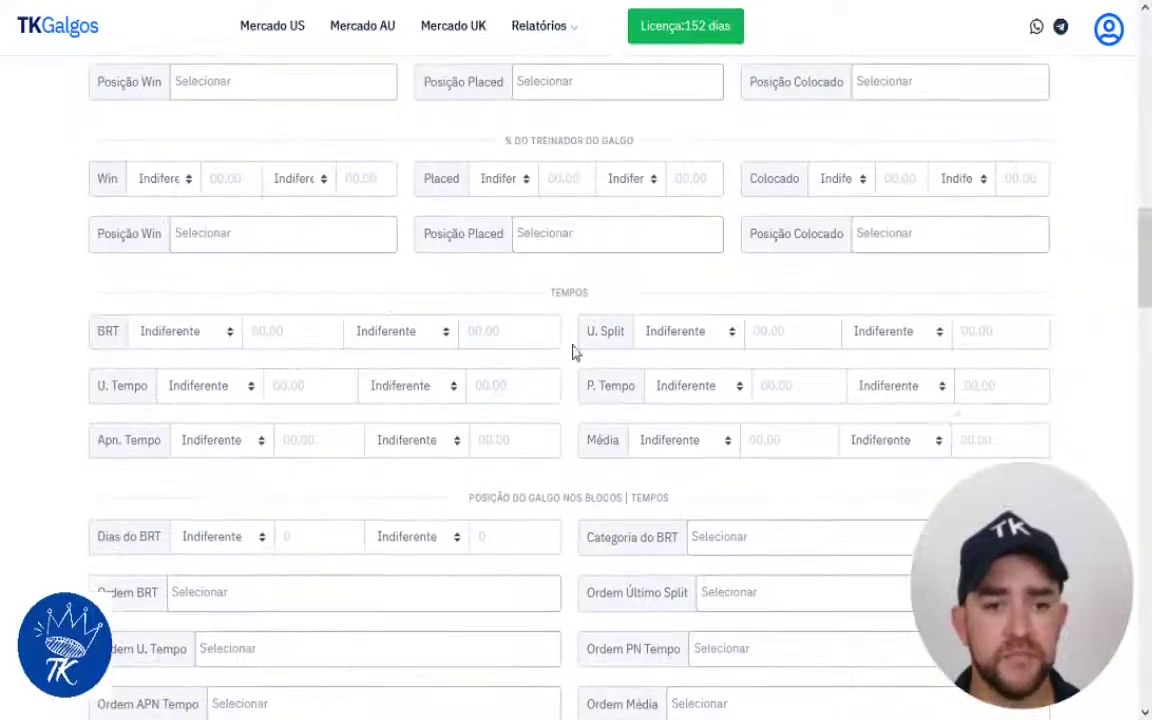
scroll(575, 352, "up", 4)
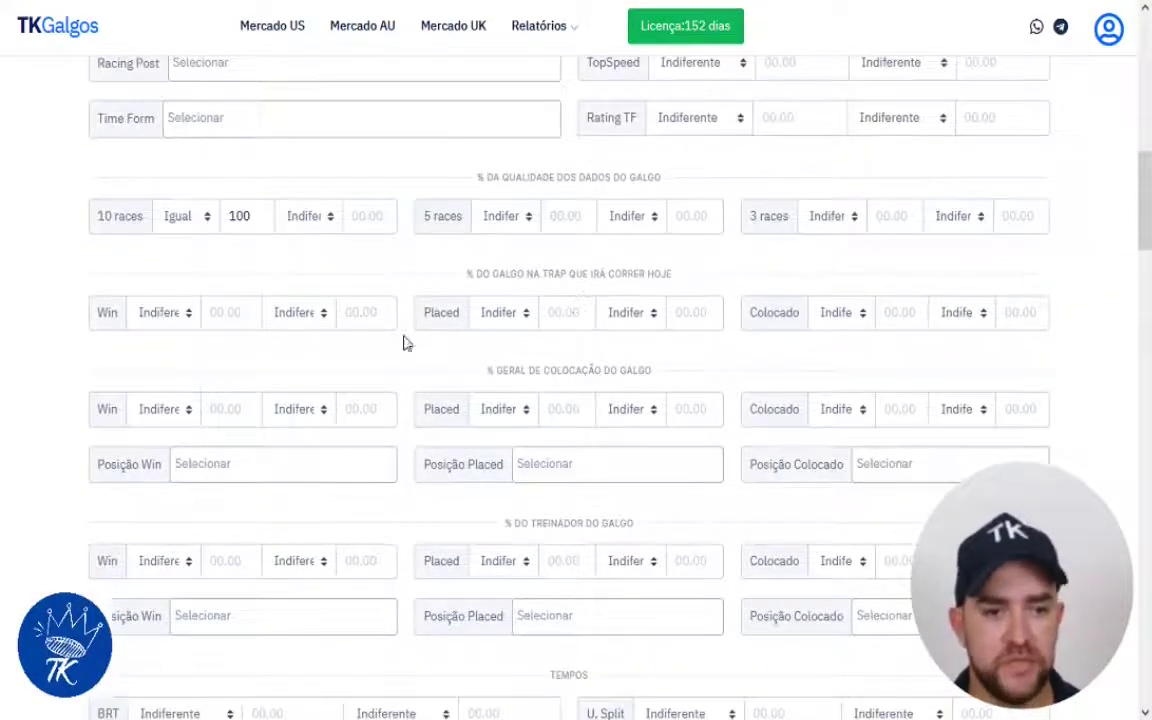
left_click(180, 218)
left_click(195, 255)
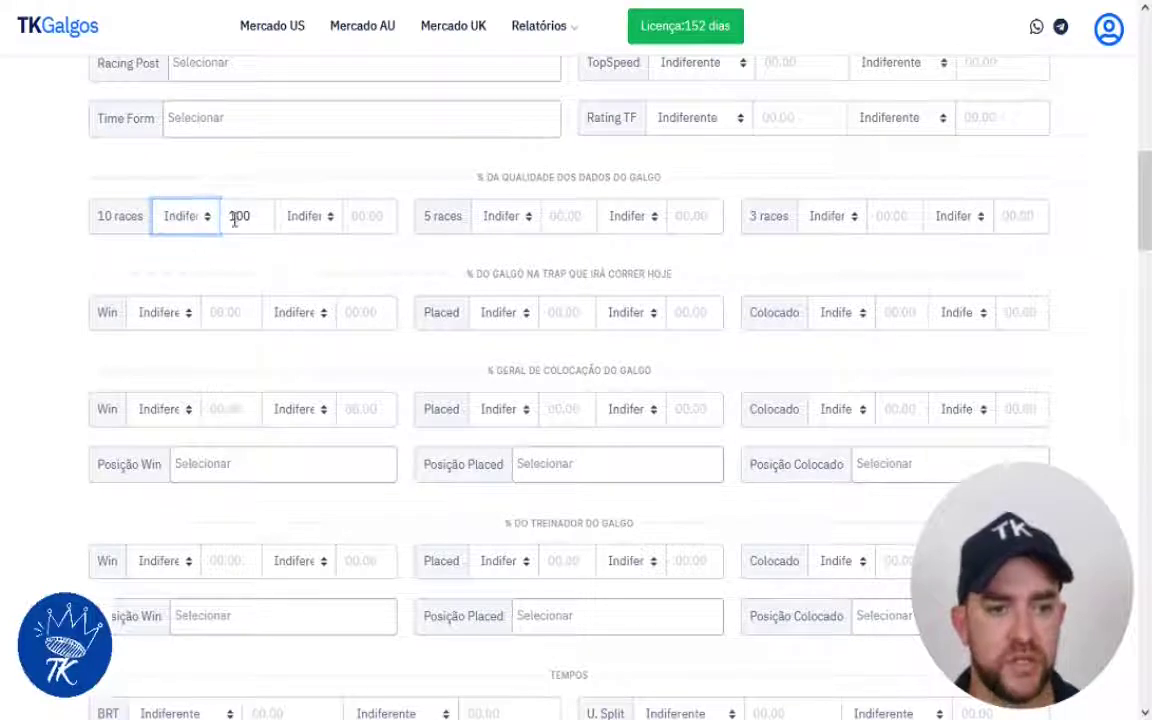
double_click(234, 219)
key("BackSpace")
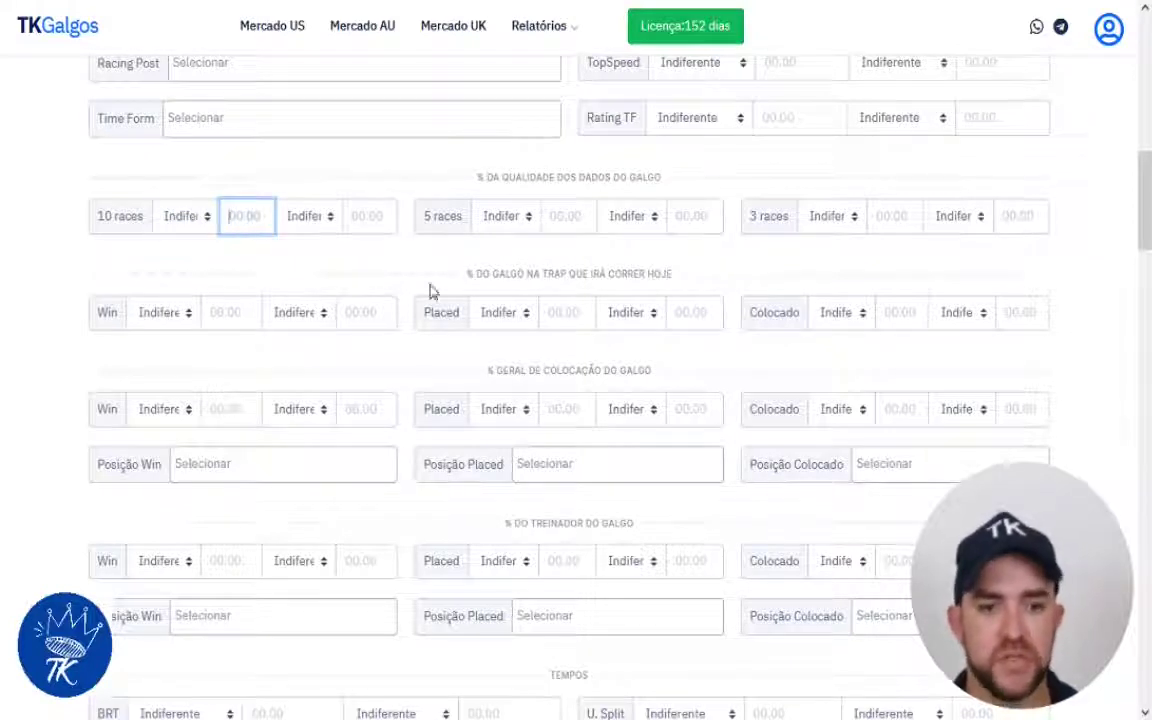
- Examine the section for the greyhound's percentages in today's trap and the comparison options of its Win filter
triple_click(530, 270)
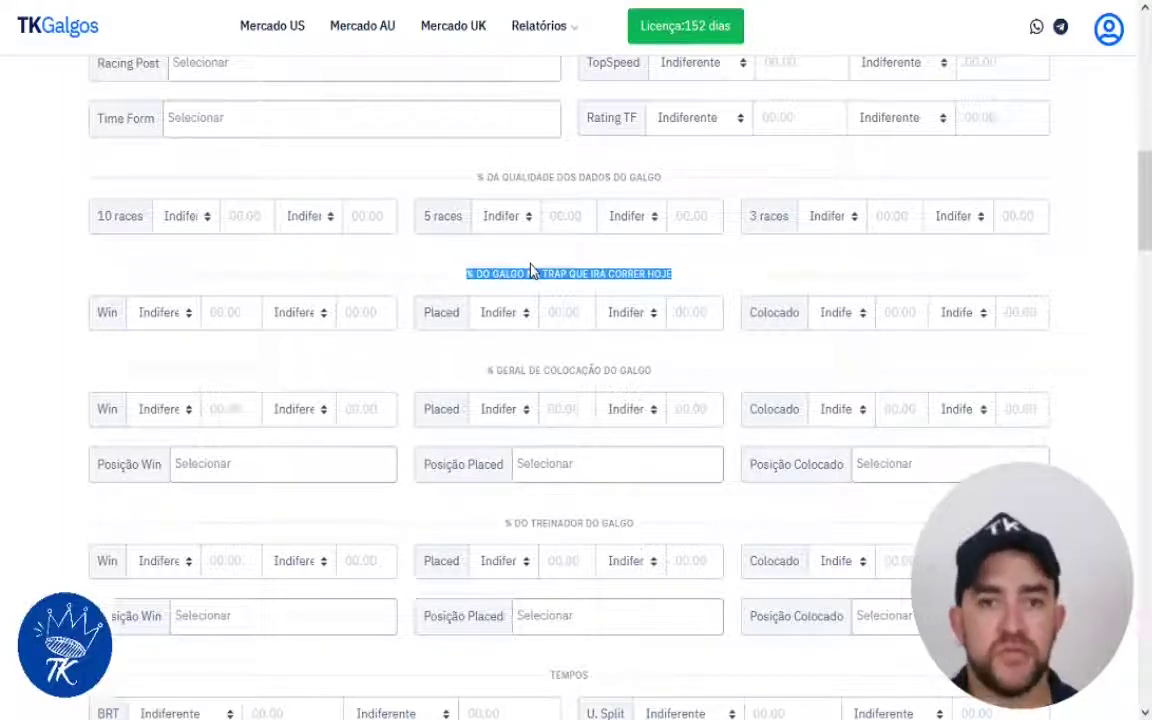
left_click(162, 313)
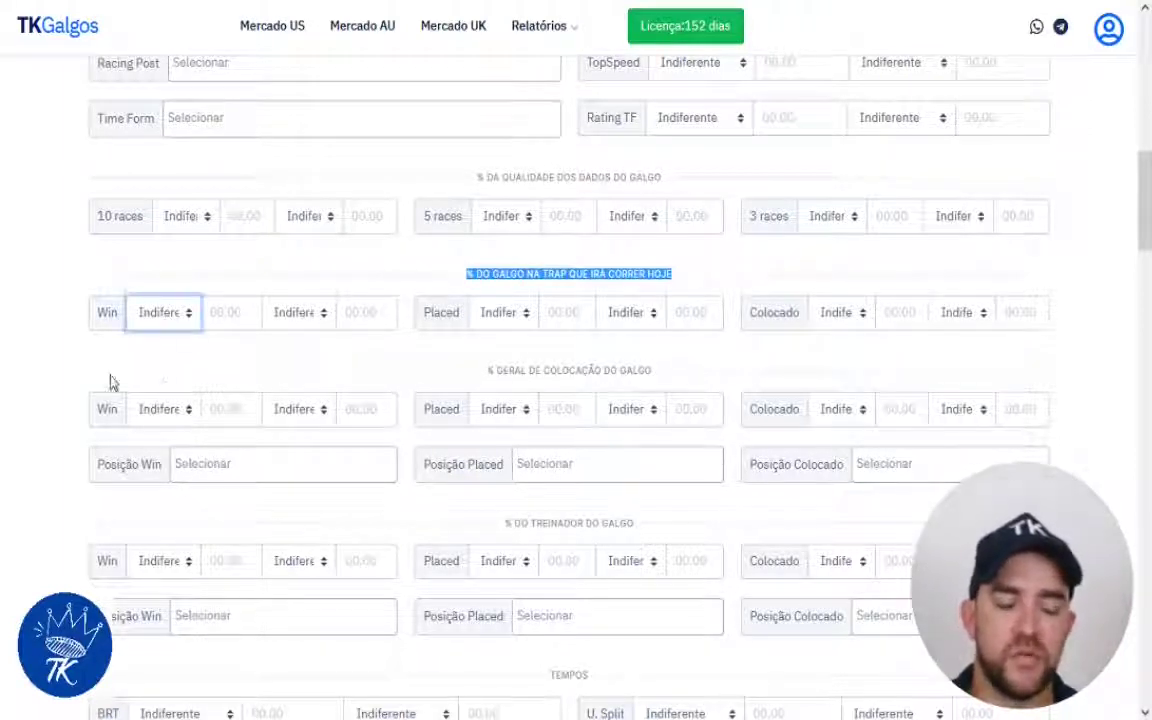
left_click(50, 342)
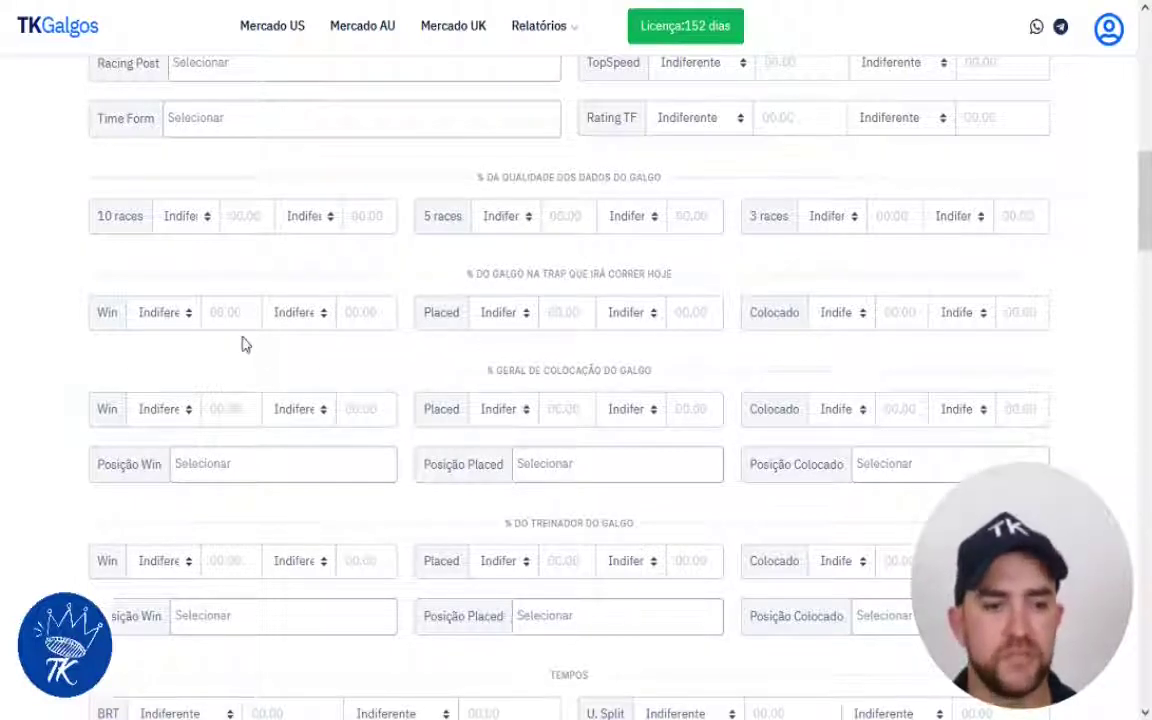
- Set the greyhound's overall Win percentage to greater than or equal to 50 and run the filter
triple_click(597, 370)
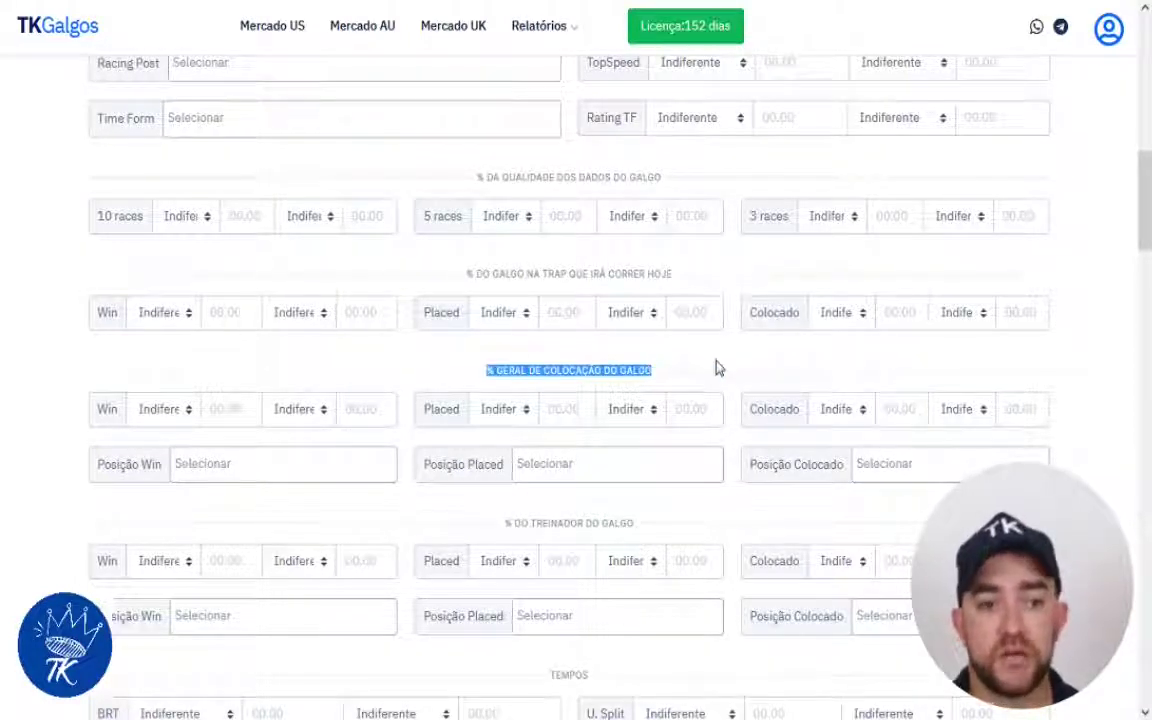
left_click(229, 463)
left_click(160, 418)
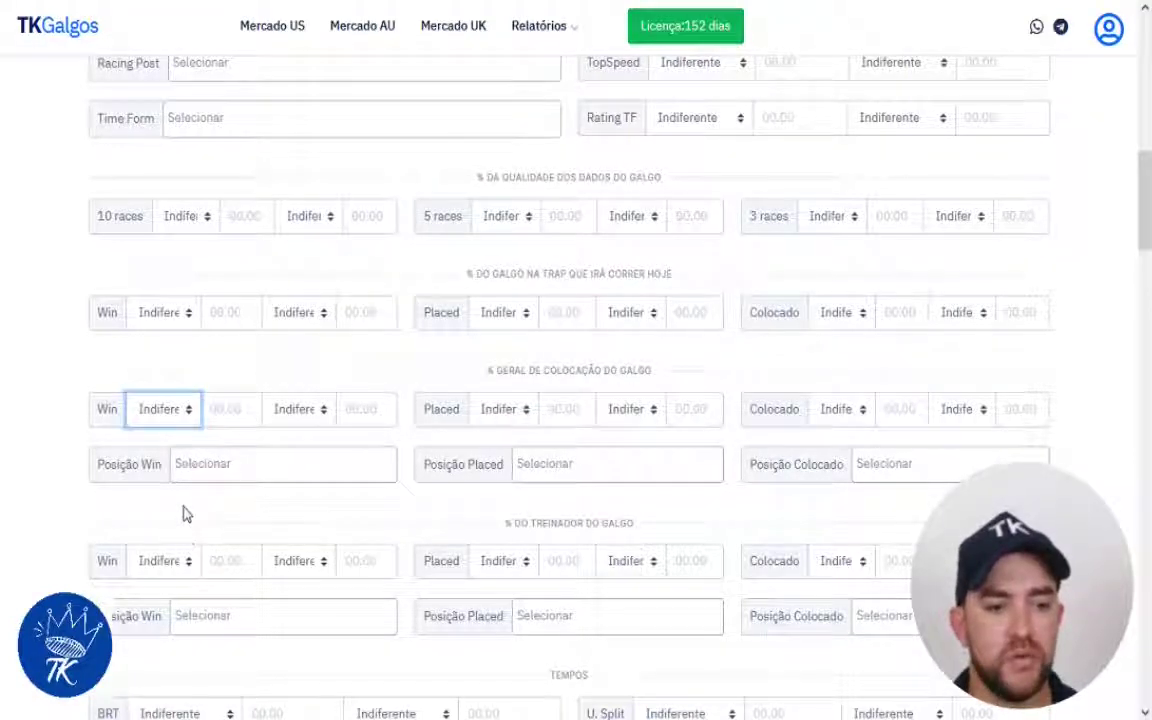
key("Down")
left_click(232, 405)
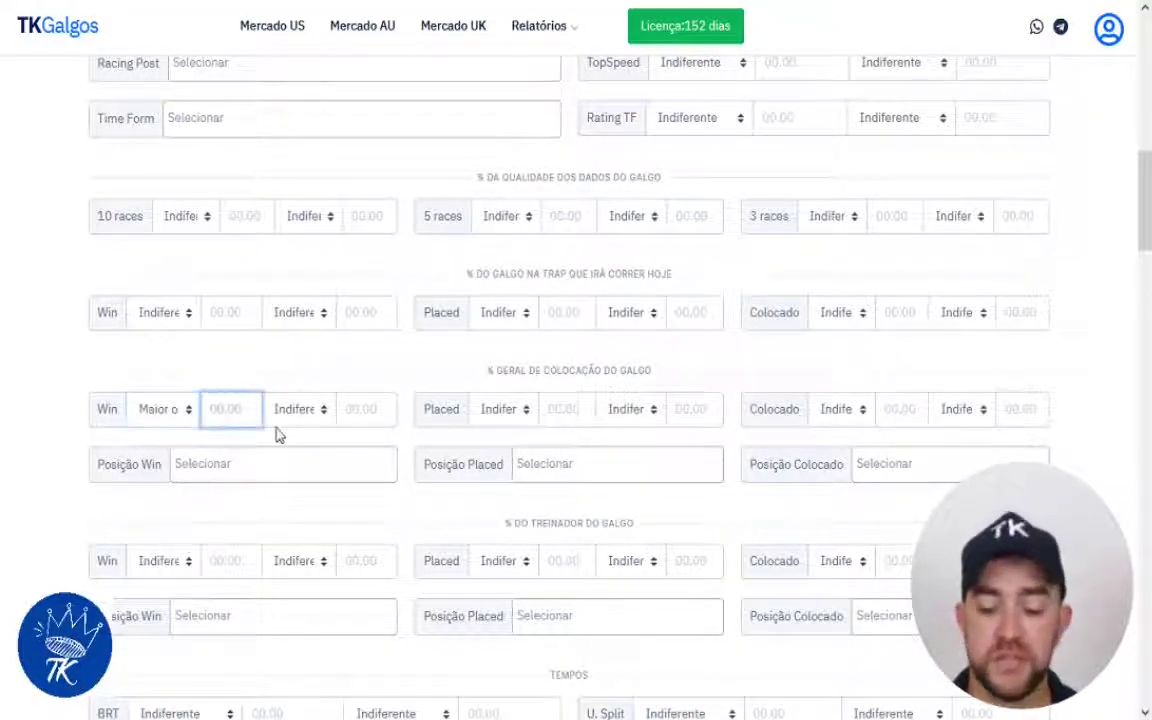
type("50")
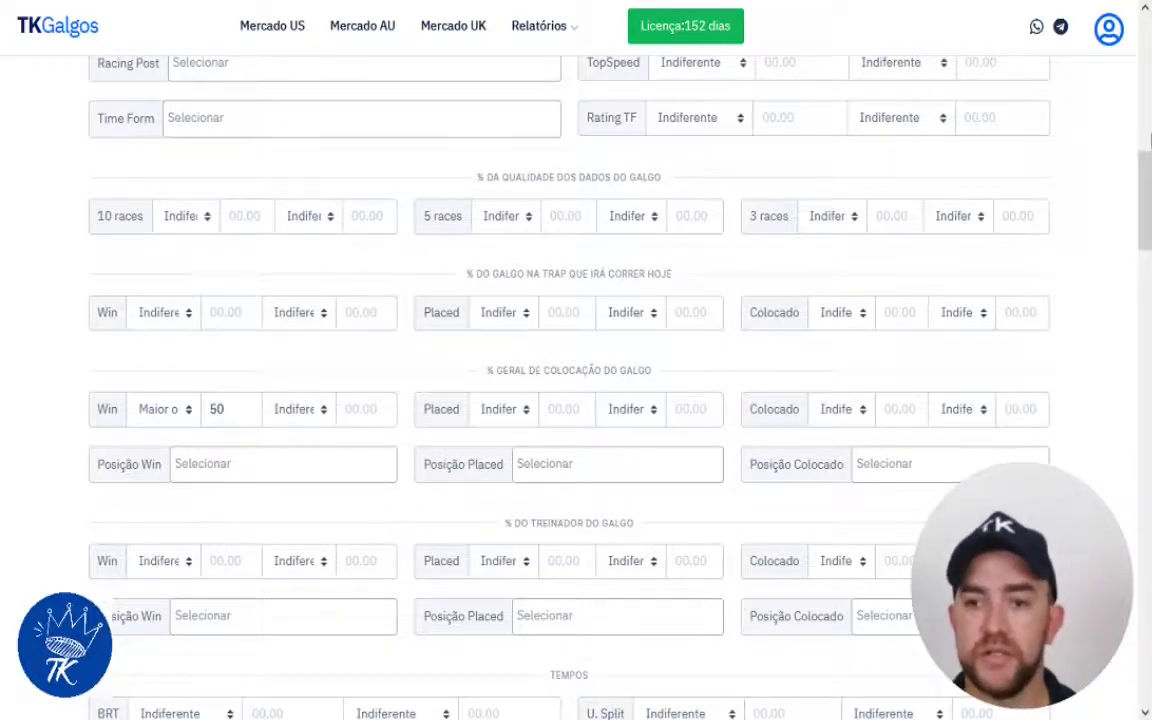
scroll(453, 342, "down", 10)
scroll(570, 380, "down", 5)
left_click(135, 402)
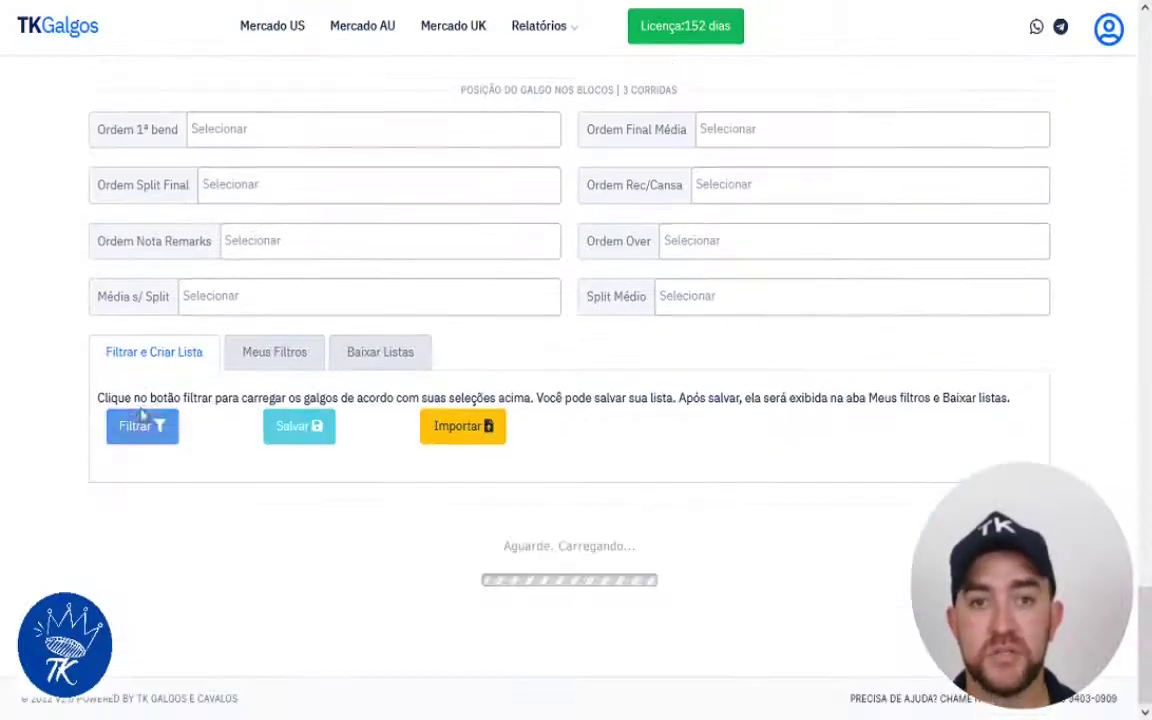
- Review the greyhounds filtered by overall Win percentage and return to the % Geral de Colocação do Galgo section
scroll(410, 424, "down", 2)
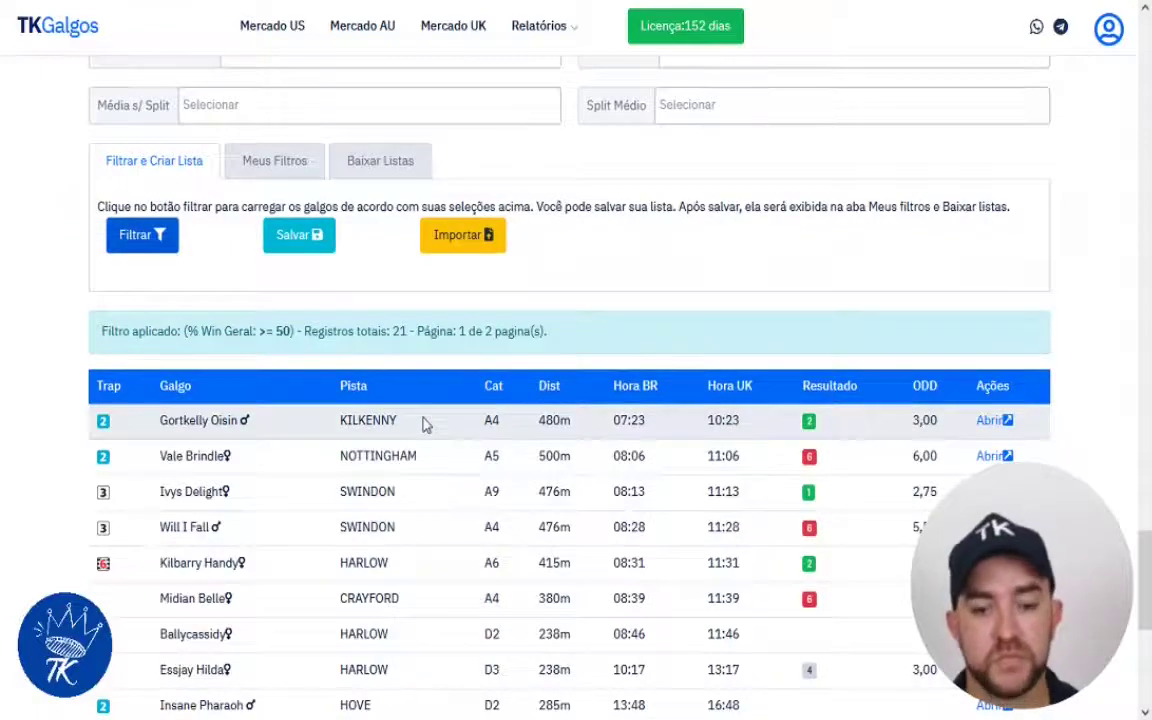
scroll(426, 424, "down", 4)
scroll(426, 424, "up", 4)
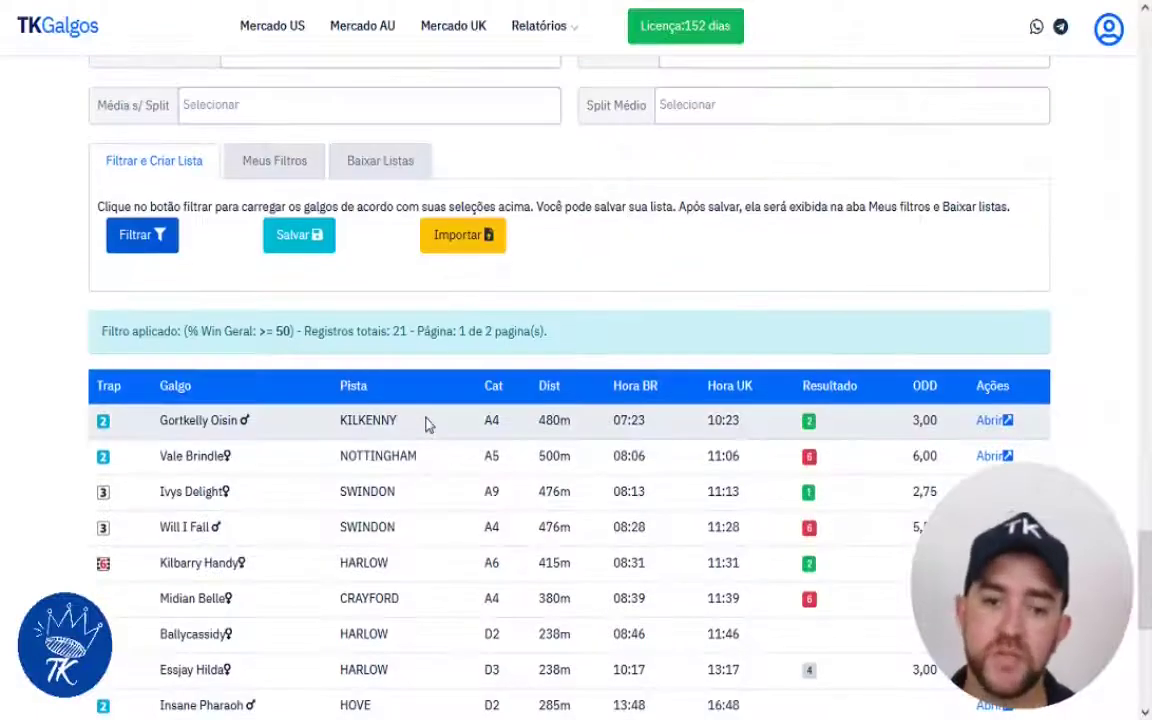
scroll(426, 424, "up", 20)
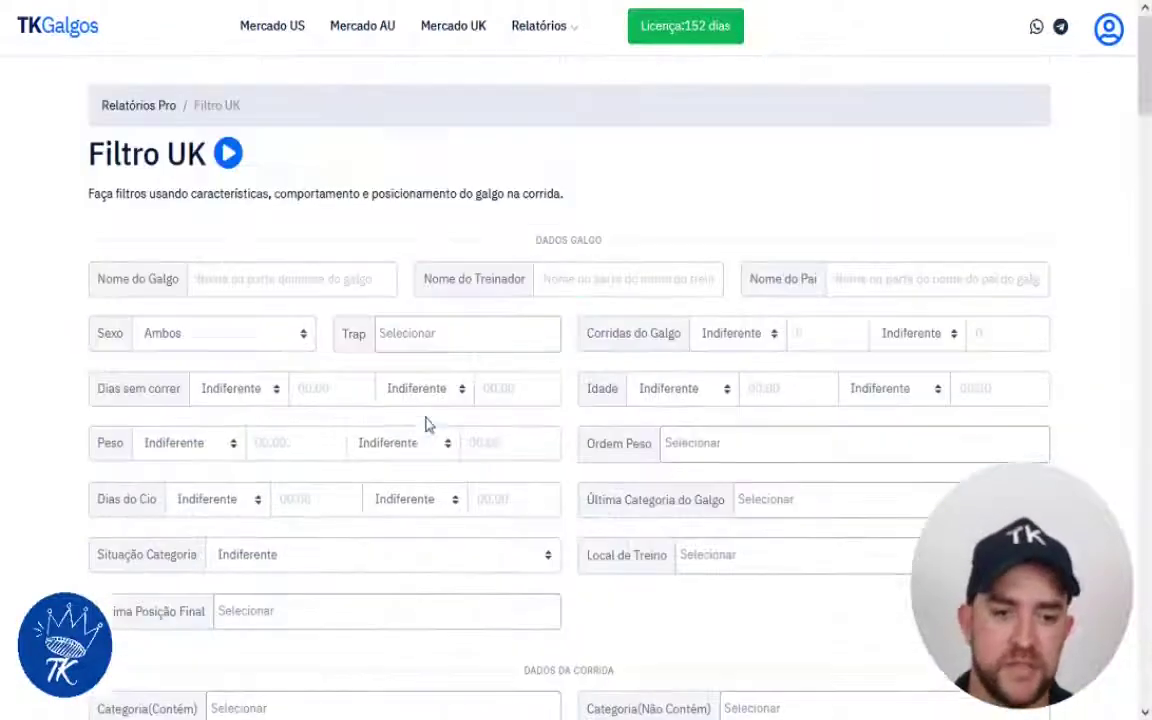
scroll(427, 424, "down", 11)
scroll(507, 515, "up", 2)
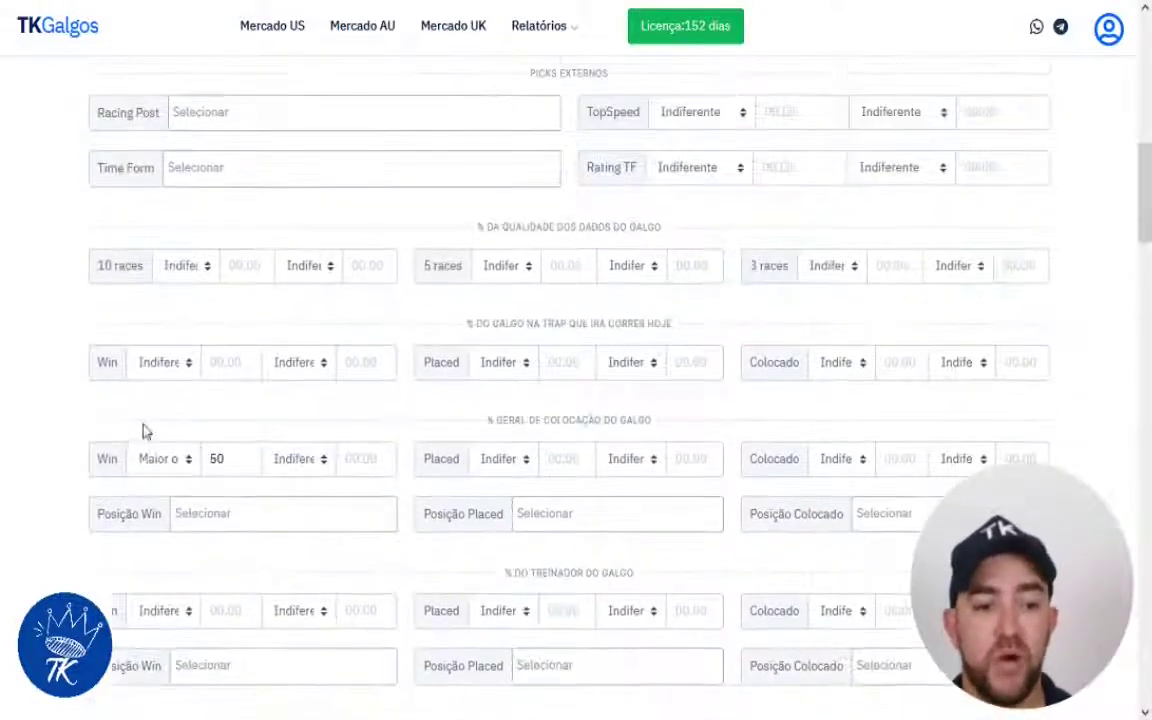
- Examine the Posição Win options, the trainer percentage filters, and the Tempos and block position sections
left_click(265, 516)
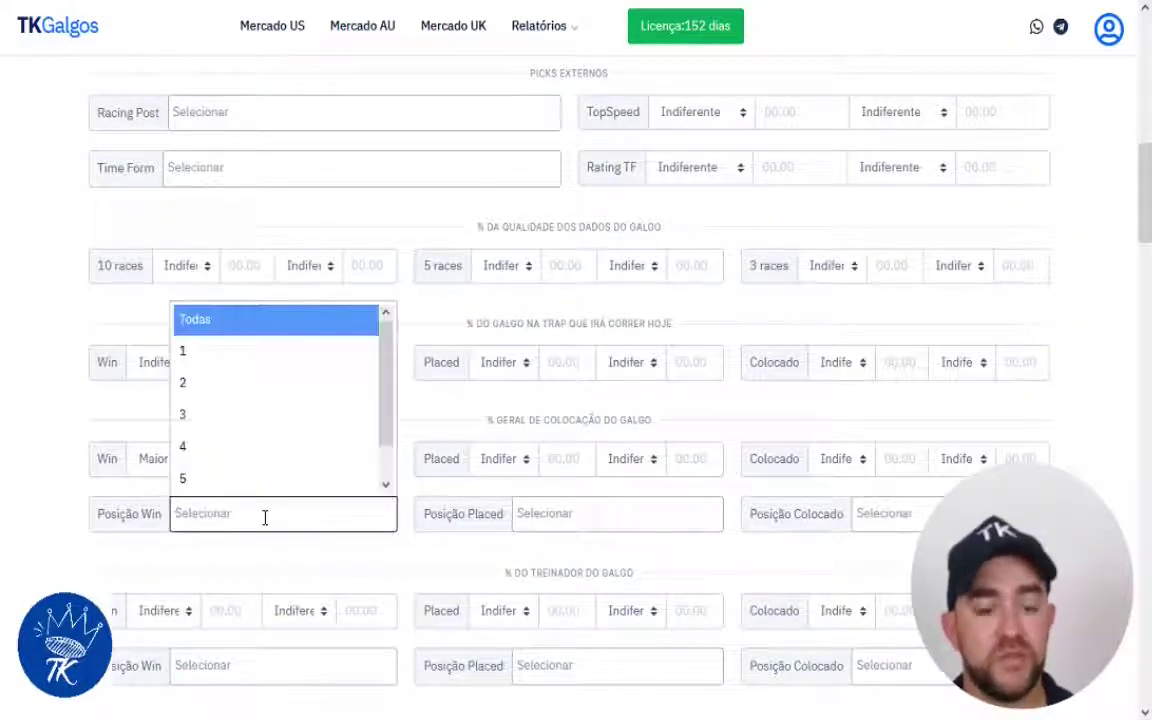
left_click(215, 560)
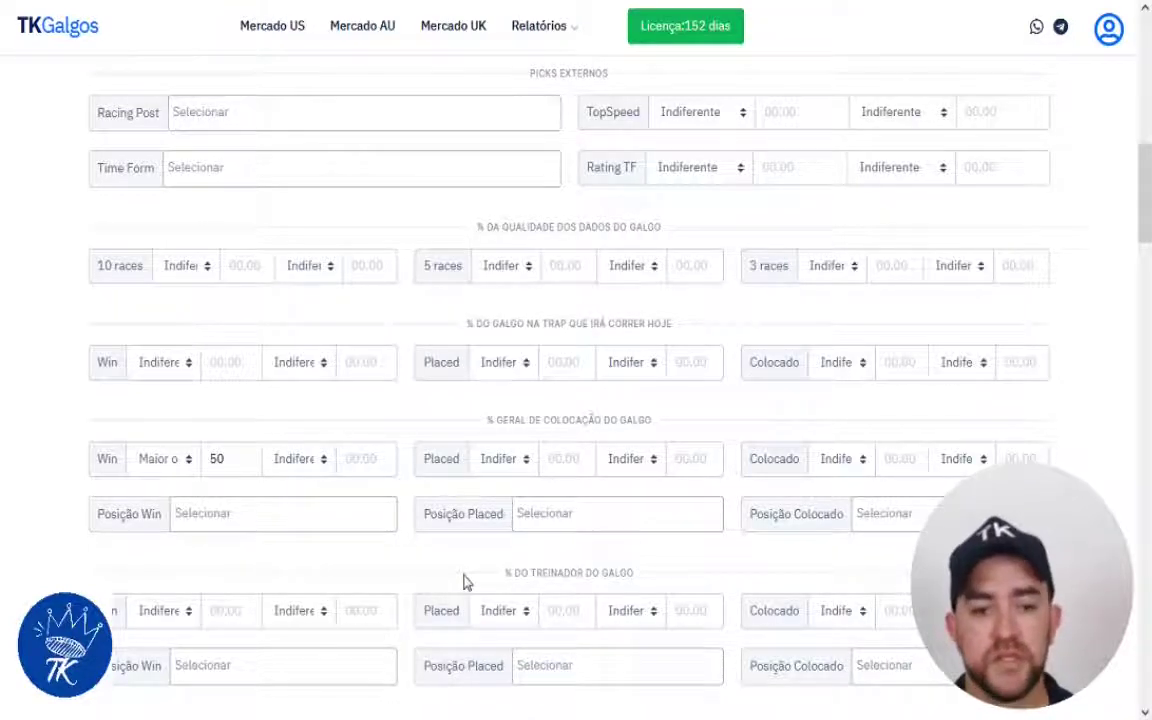
scroll(463, 582, "down", 2)
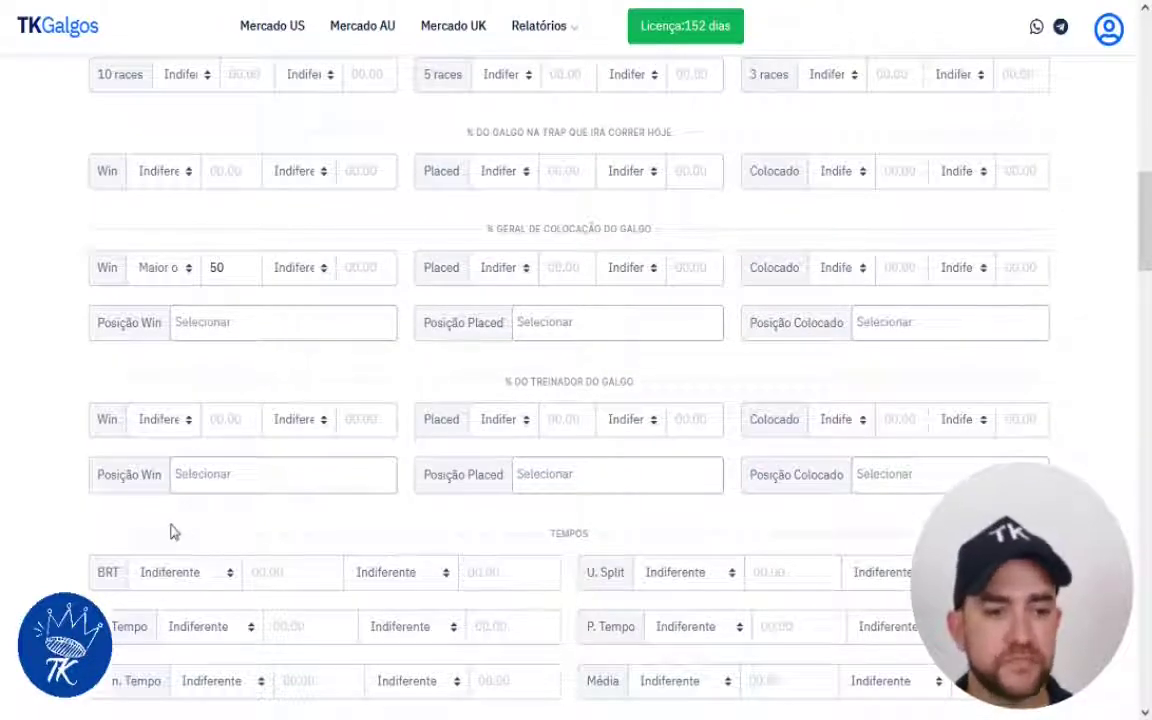
triple_click(543, 399)
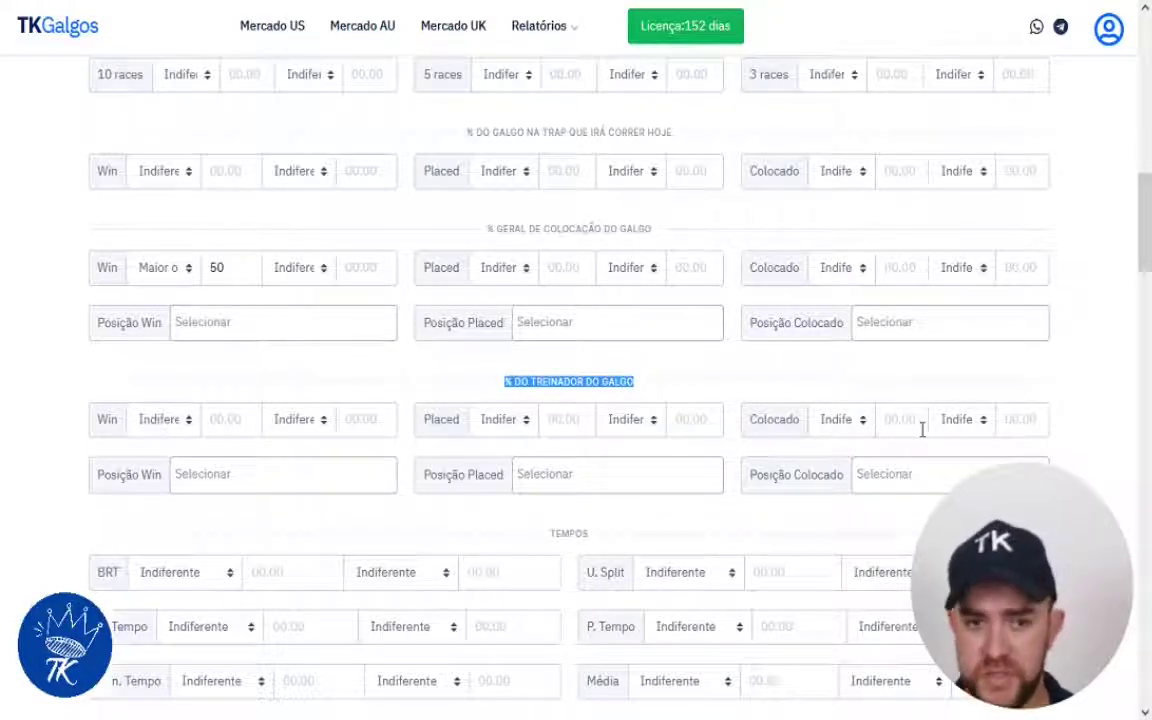
left_click(468, 535)
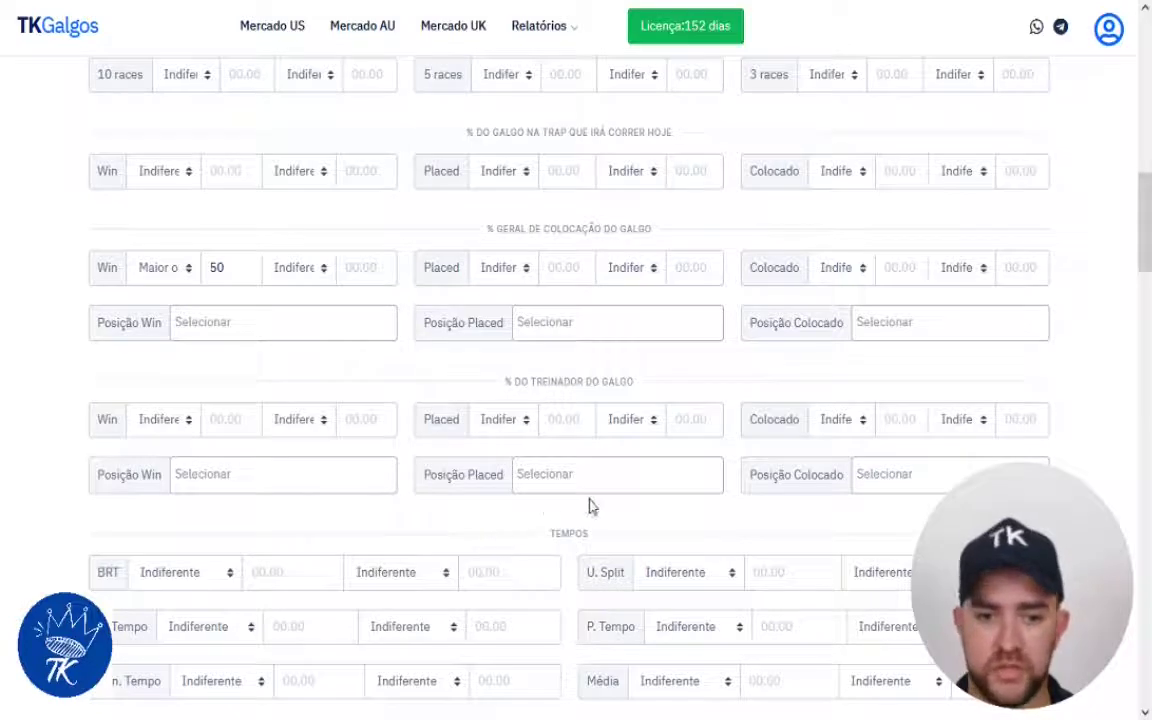
scroll(588, 507, "down", 3)
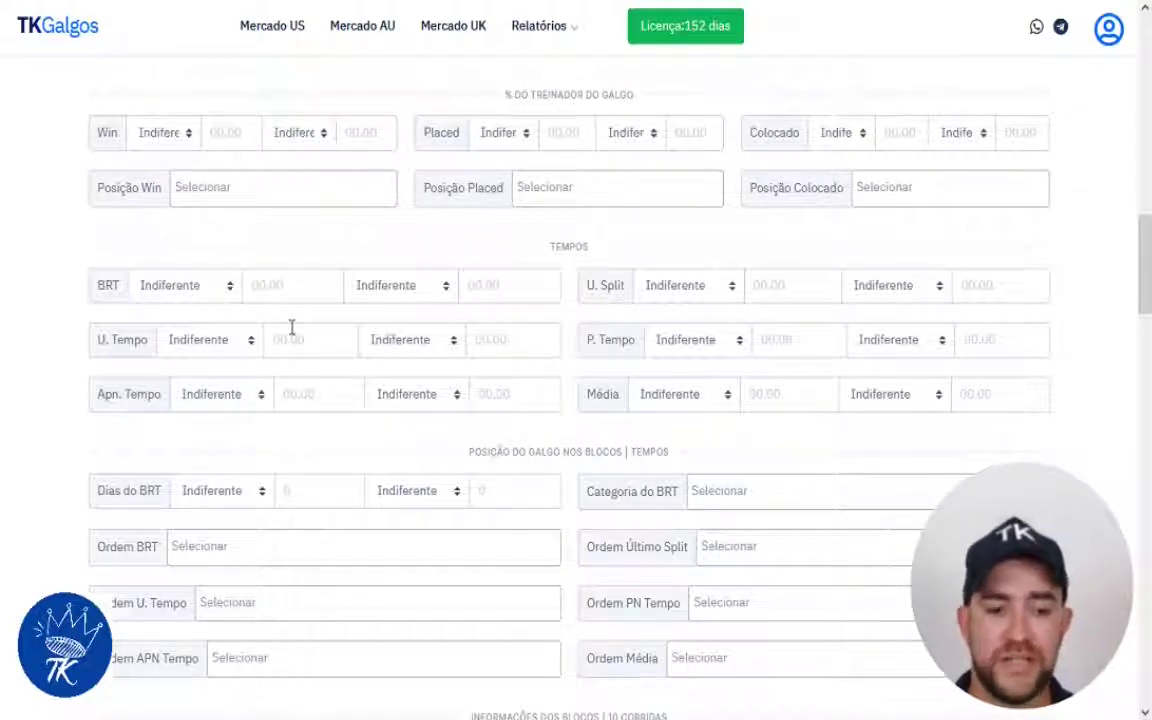
scroll(360, 399, "down", 3)
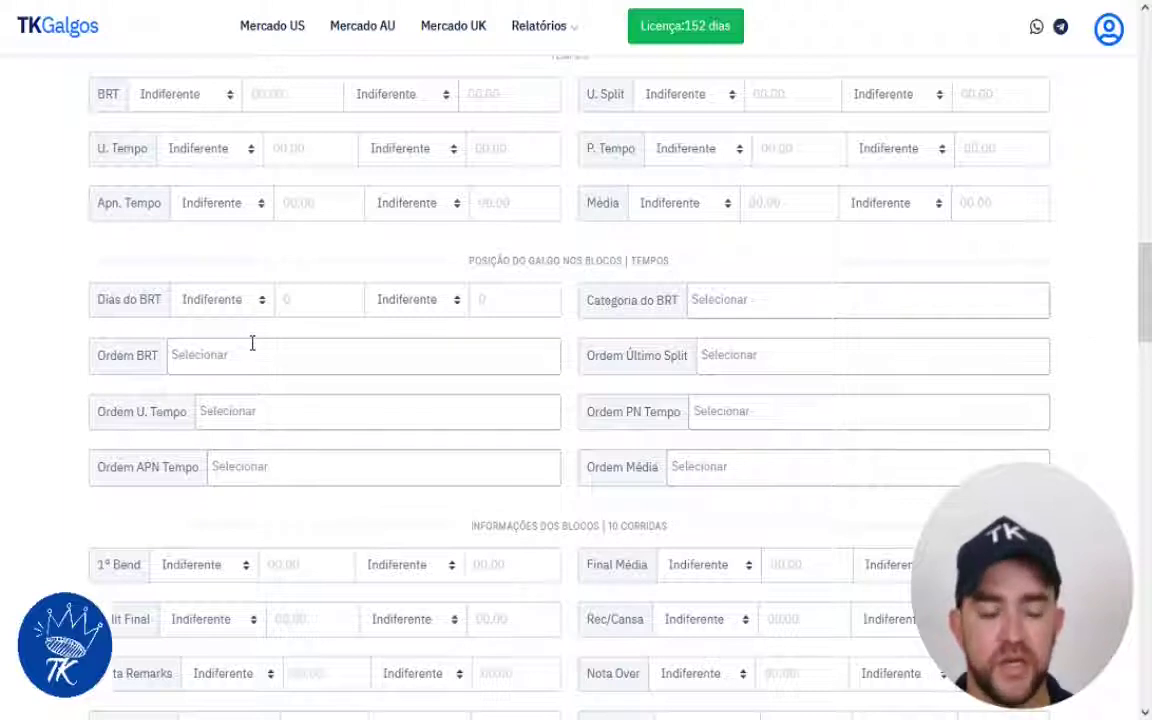
- Choose A1 as the Categoria do BRT and run the filter
left_click(769, 304)
left_click(760, 336)
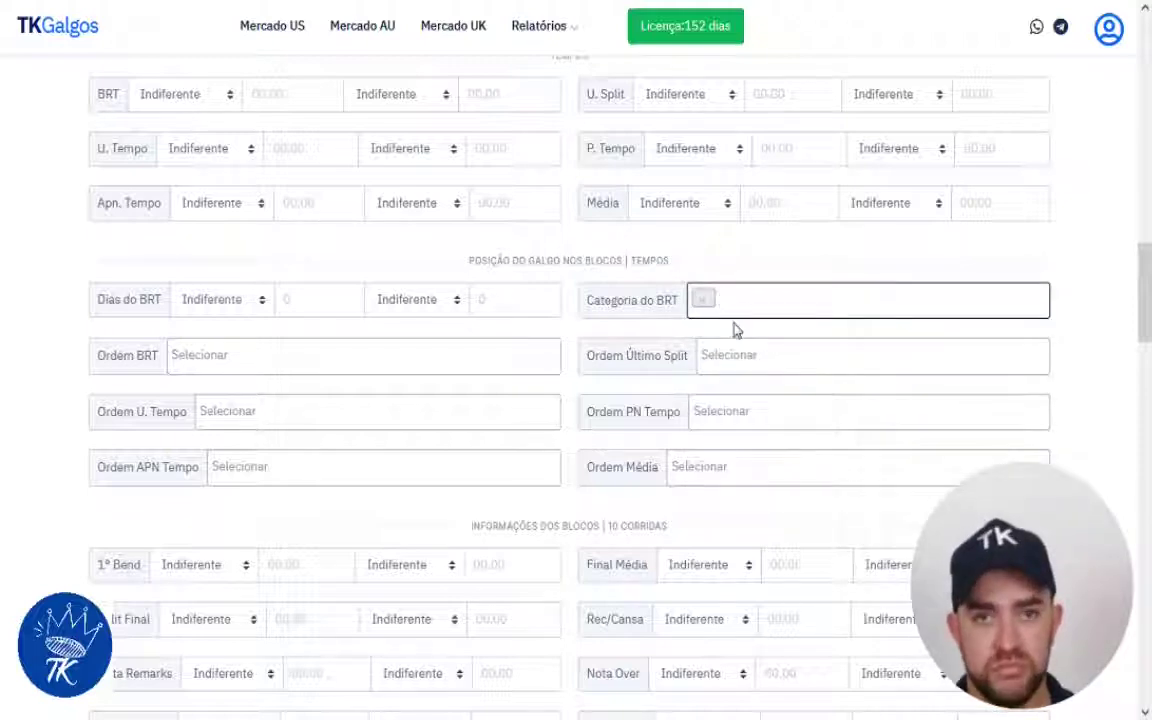
left_click_drag(1138, 290, 1140, 635)
scroll(208, 229, "up", 3)
left_click(160, 155)
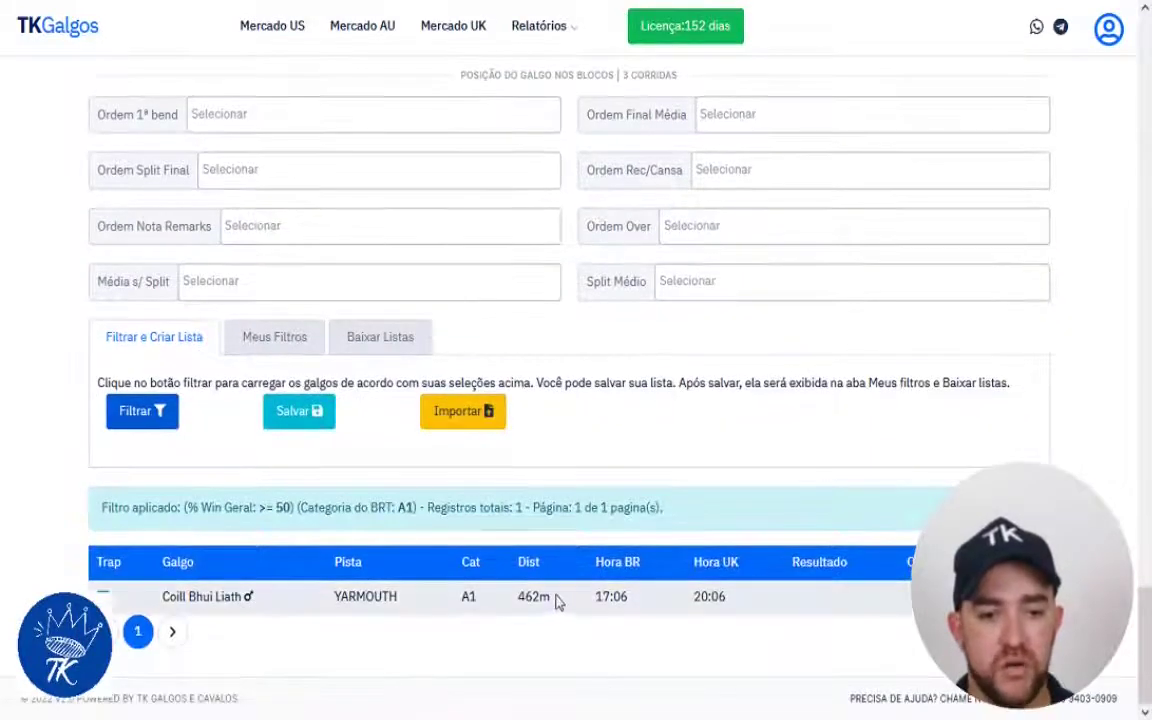
- Reset the overall Win percentage to Indiferente, clear its value, and run the filter again with only the BRT category
scroll(493, 575, "up", 15)
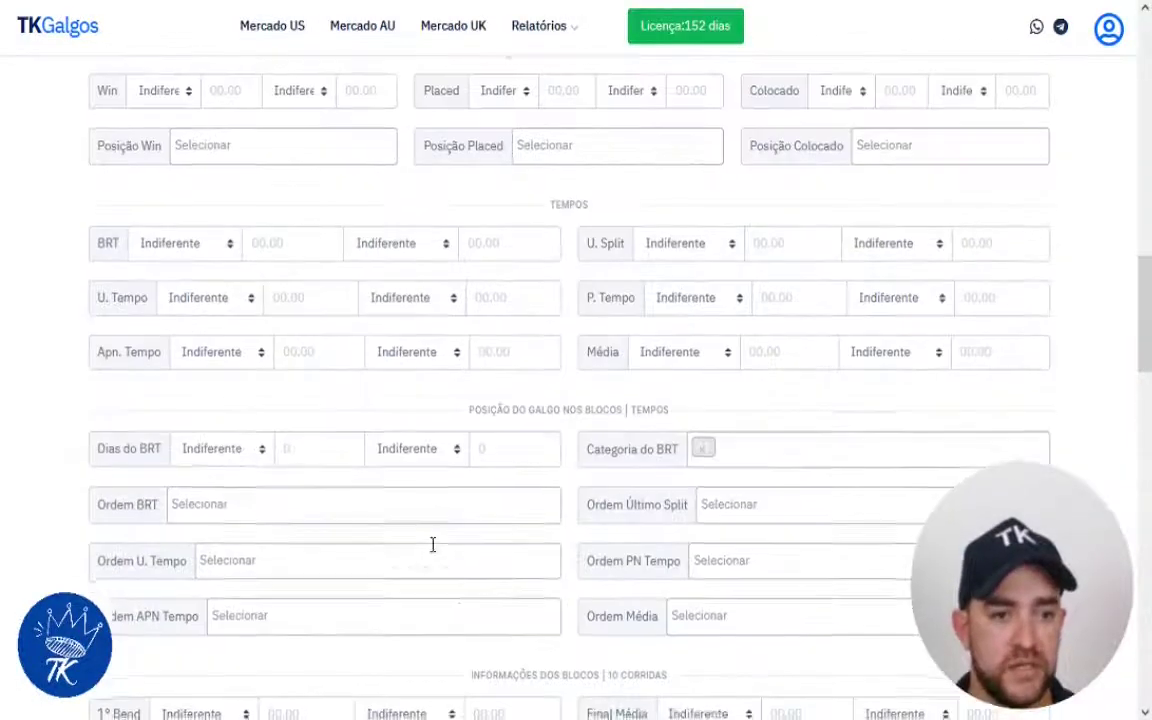
scroll(193, 476, "up", 5)
left_click(150, 323)
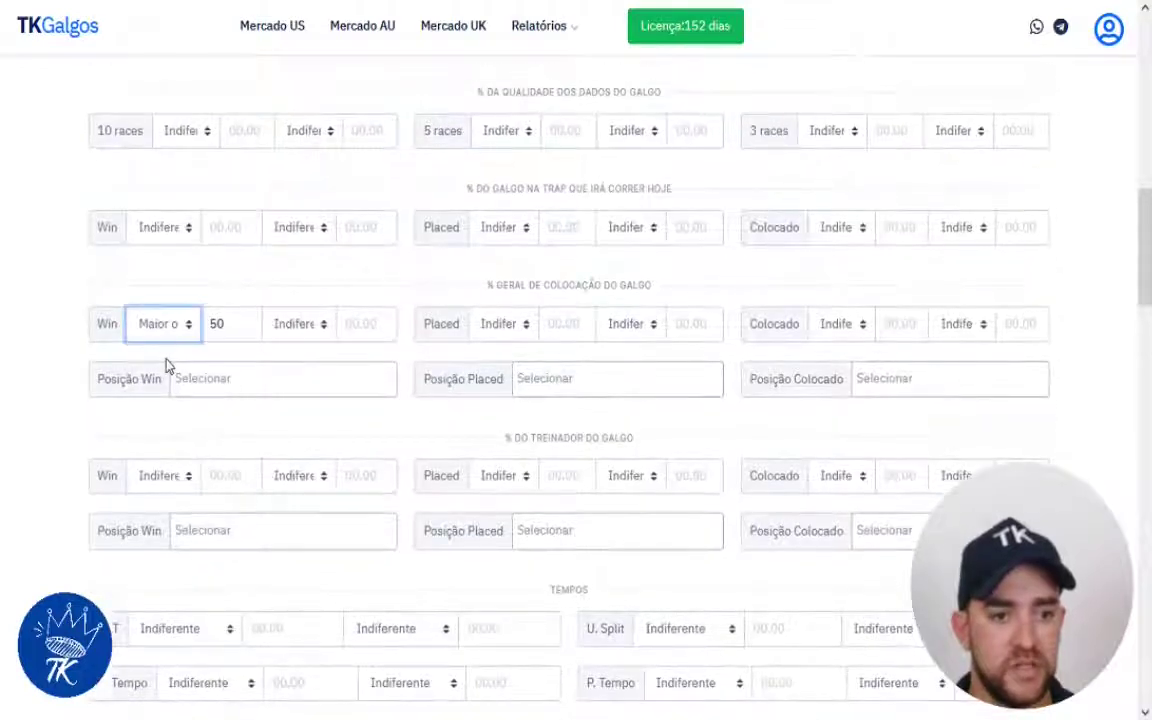
double_click(237, 329)
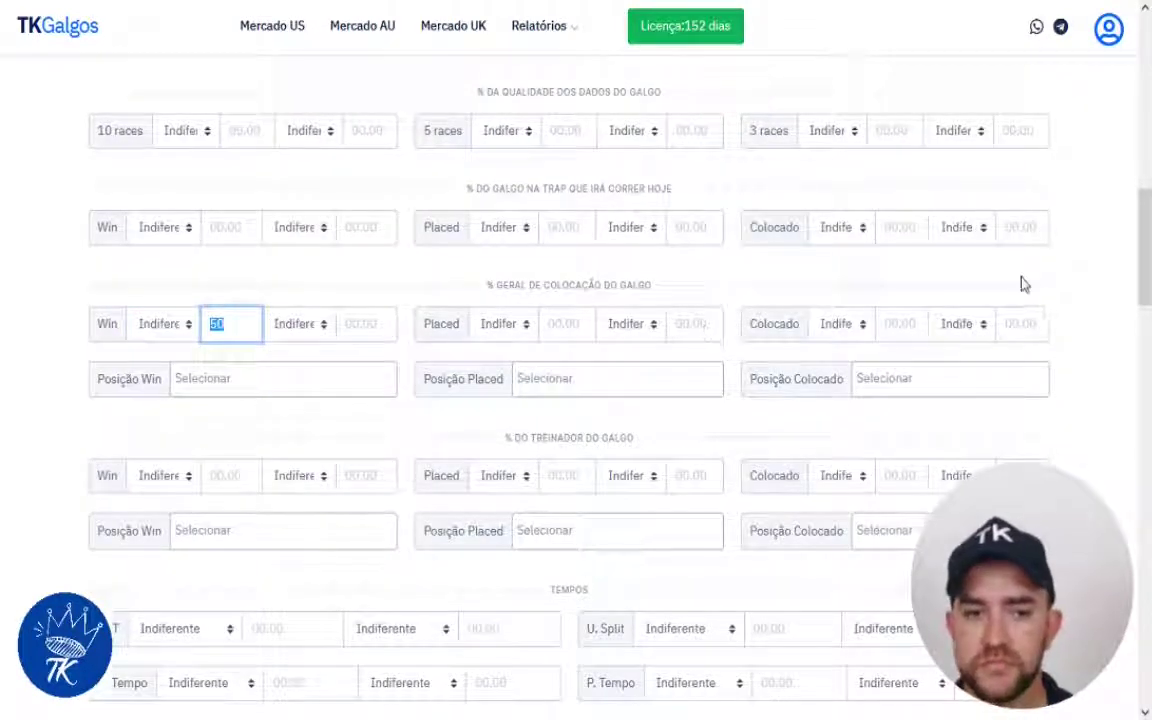
key("BackSpace")
left_click_drag(1143, 272, 1141, 705)
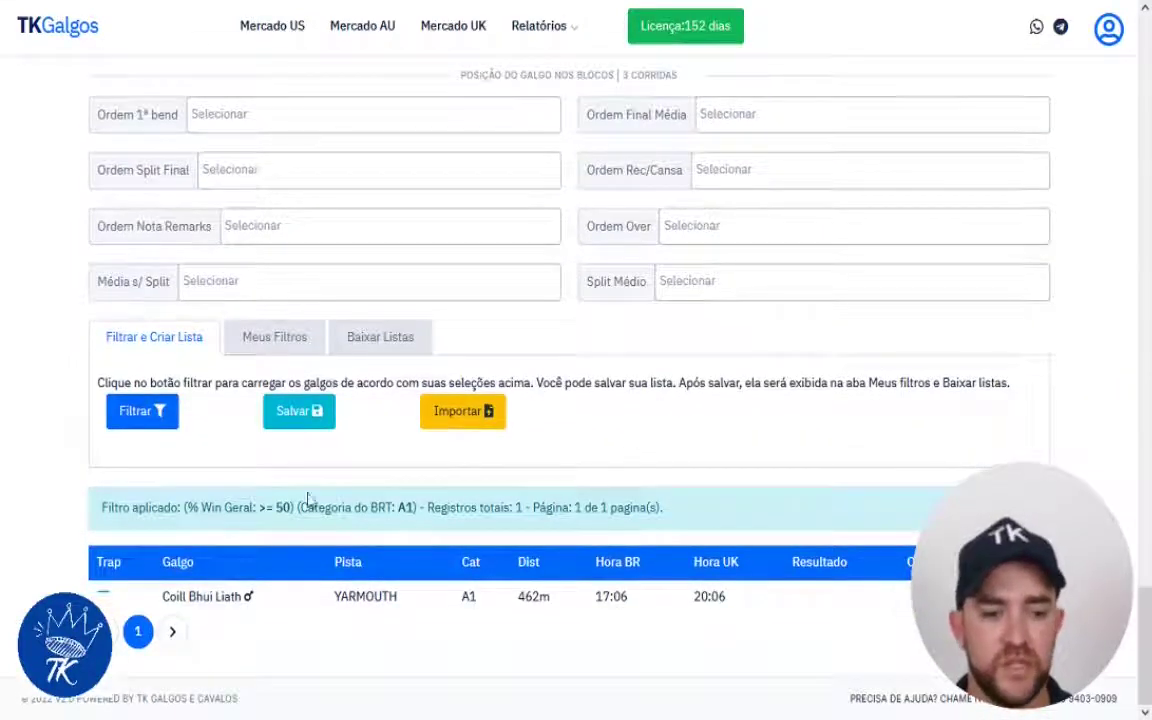
left_click_drag(289, 511, 172, 508)
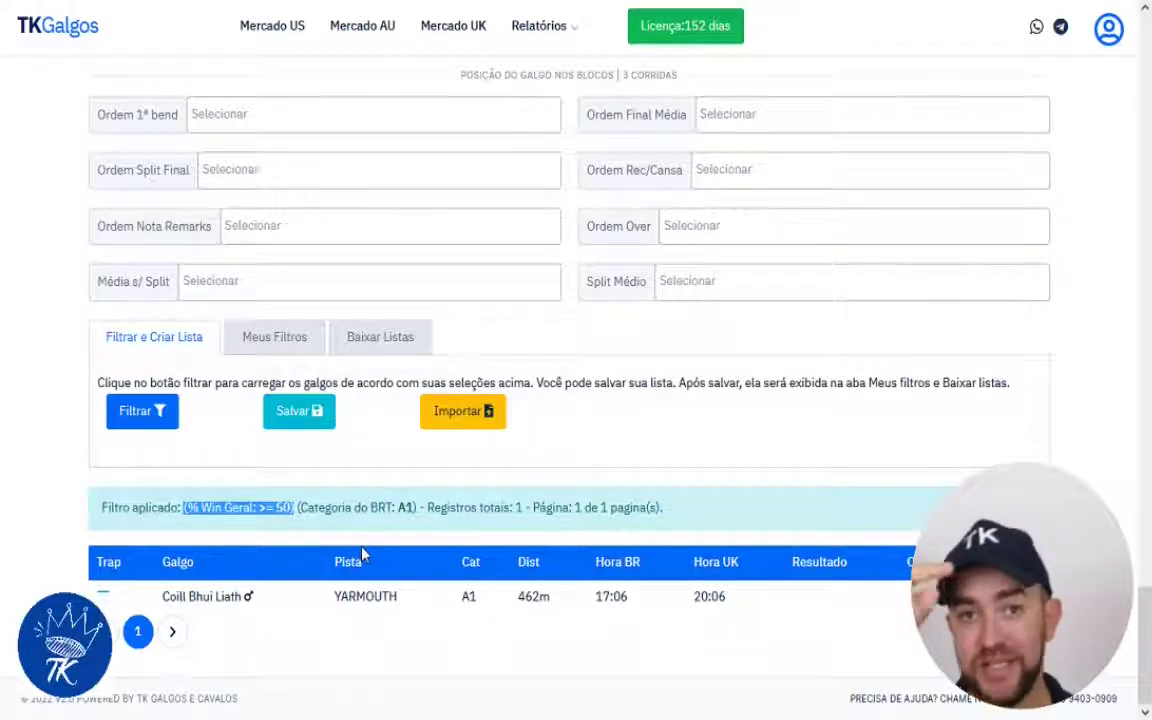
left_click(137, 411)
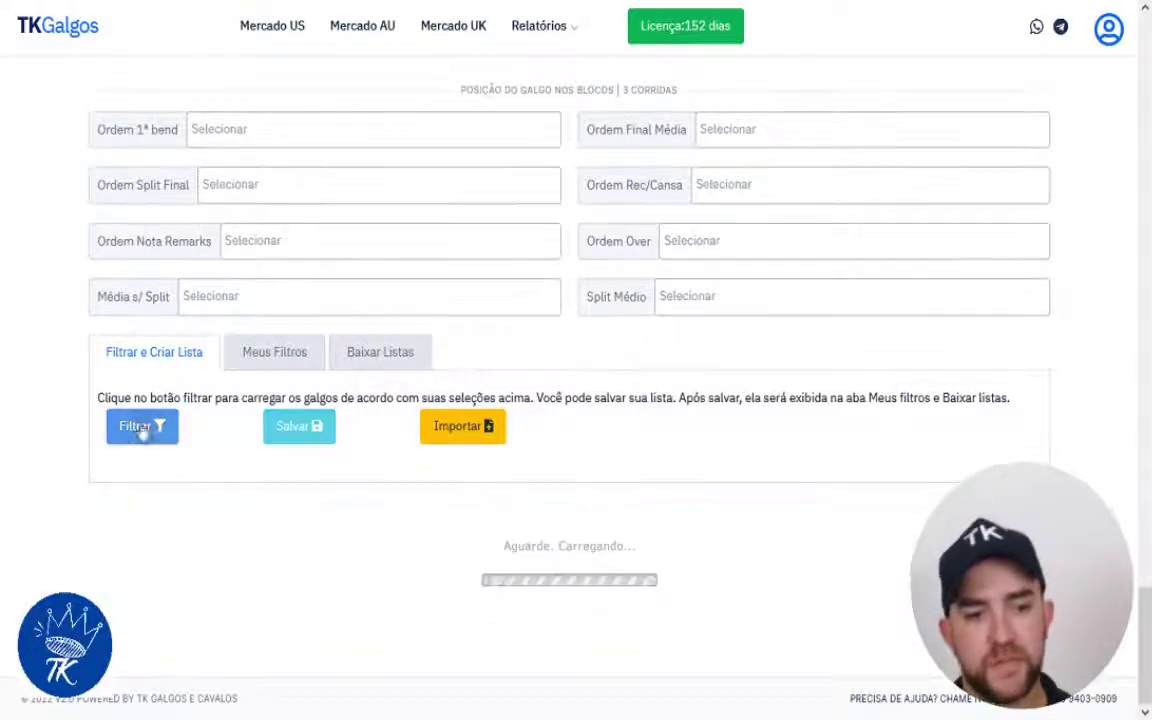
- Review the list filtered by BRT category, checking the race category of the first greyhound
scroll(442, 527, "down", 1)
scroll(442, 527, "down", 3)
scroll(442, 527, "up", 1)
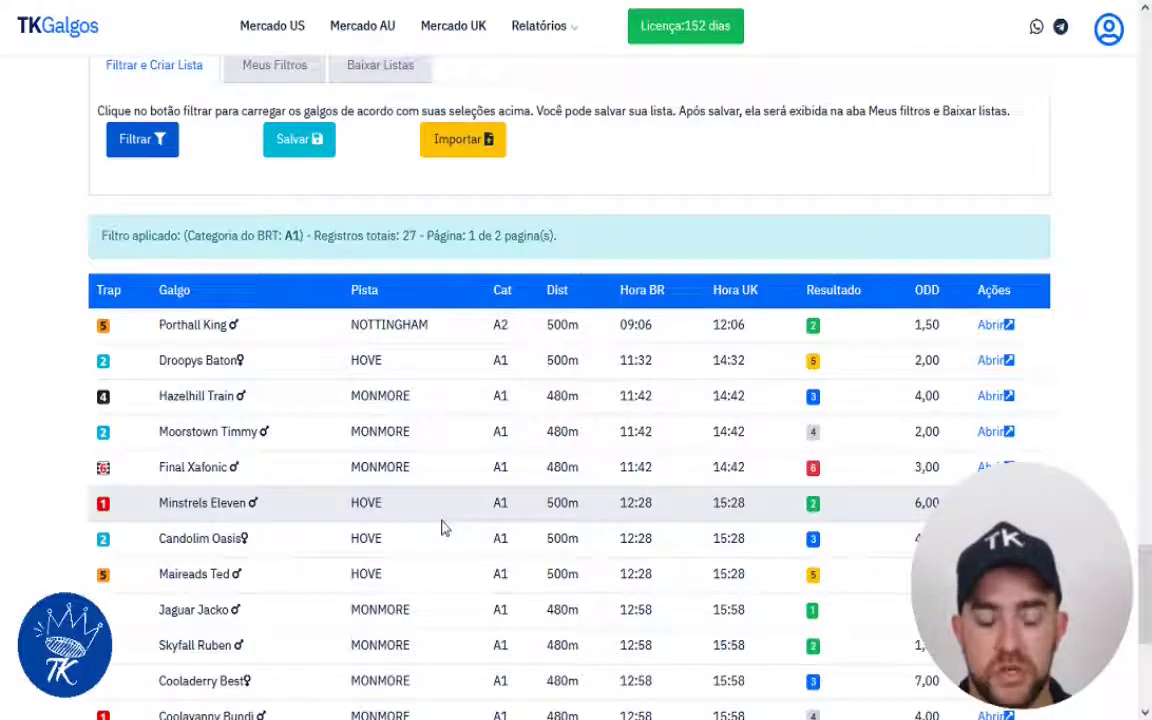
double_click(502, 325)
left_click(512, 328)
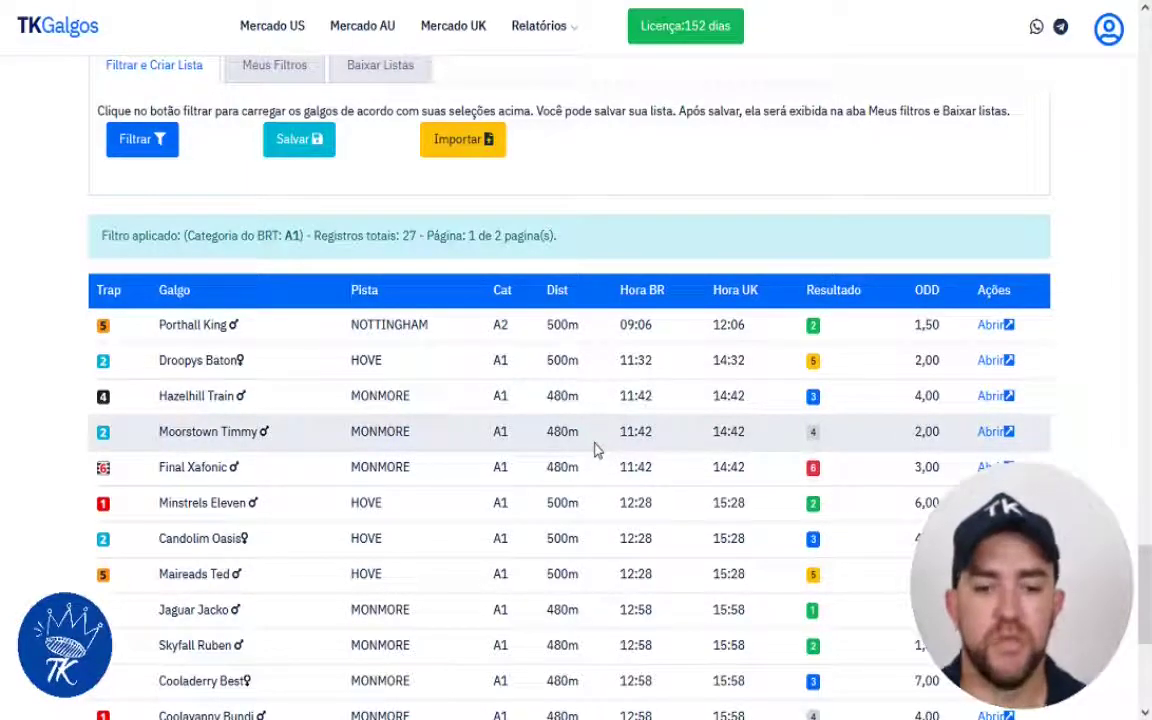
- Set Situação Categoria to Igual a da corrida atual, run the filter with the BRT category kept, and check the applied filter summary
scroll(597, 449, "up", 10)
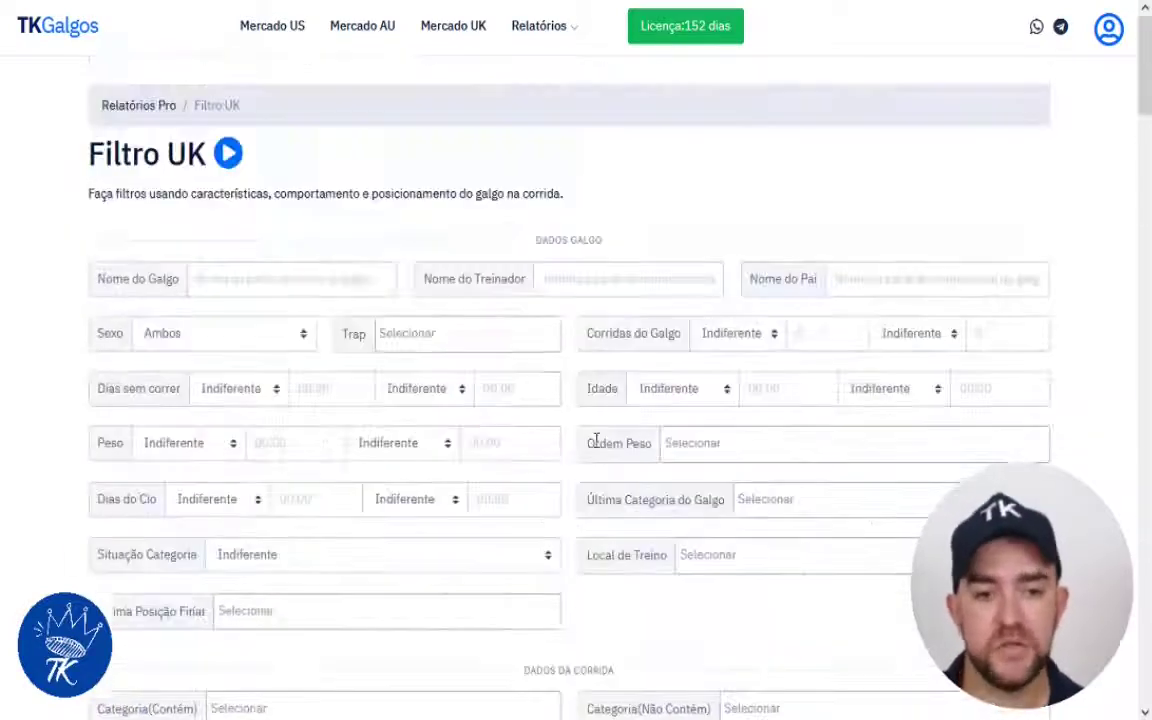
scroll(378, 463, "down", 2)
left_click(393, 368)
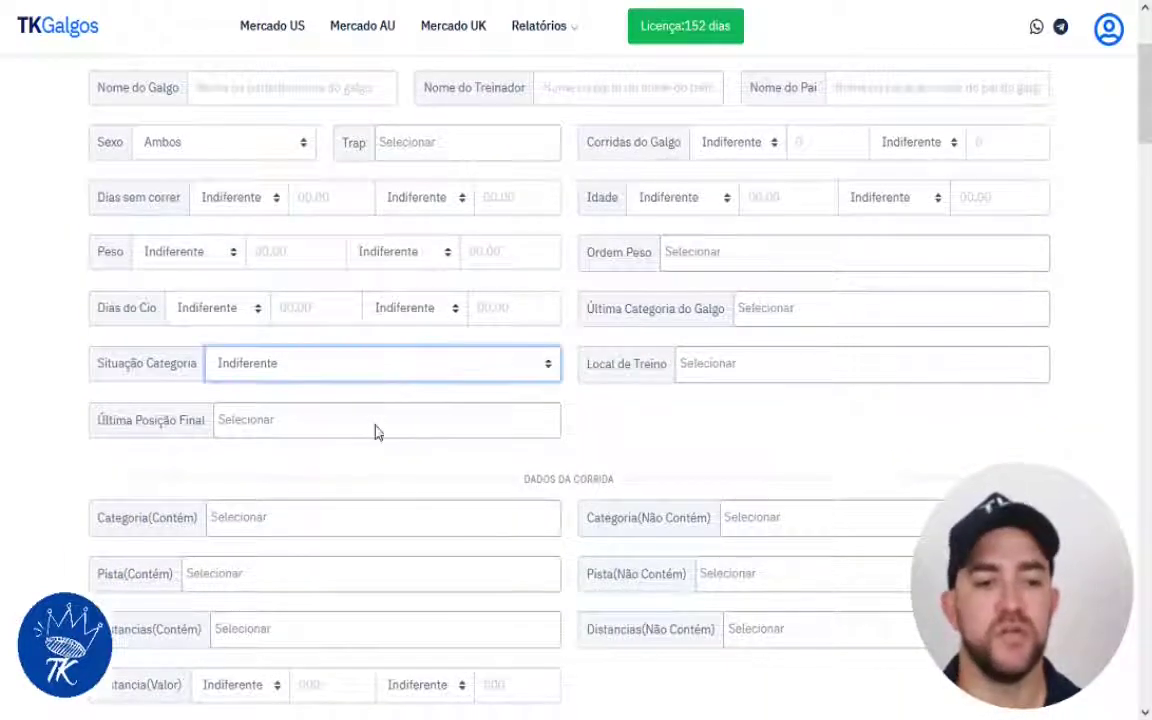
left_click(373, 432)
left_click_drag(1145, 100, 1145, 630)
left_click(135, 450)
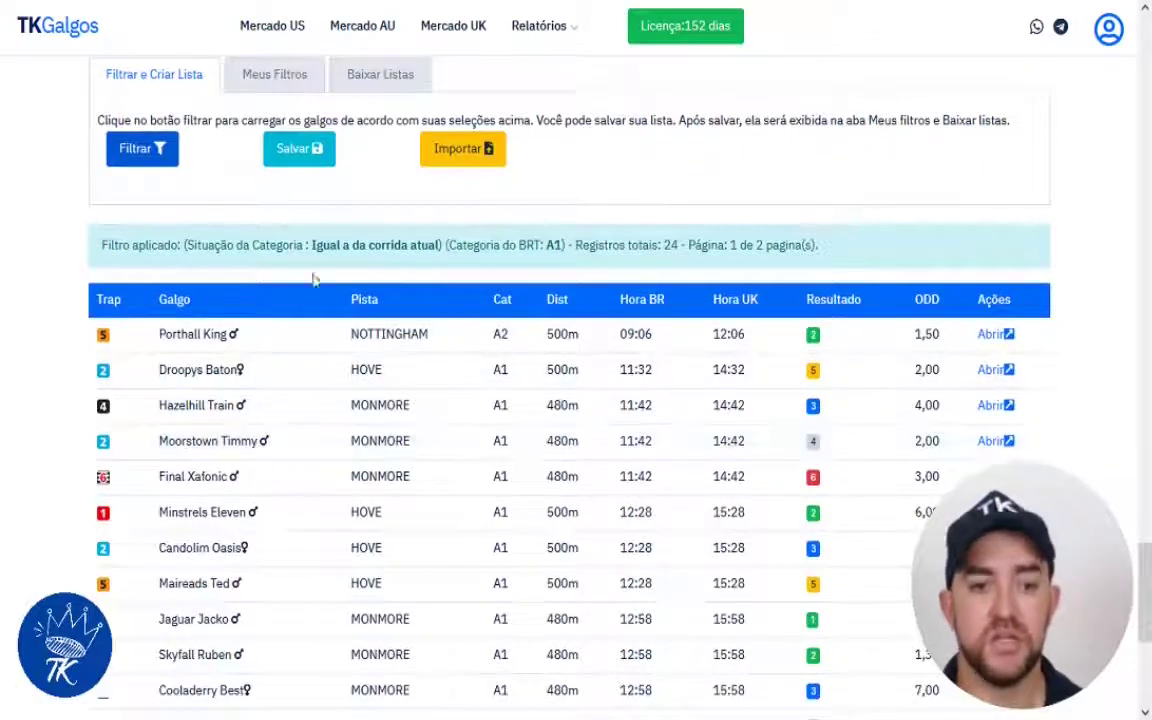
triple_click(329, 245)
left_click(449, 265)
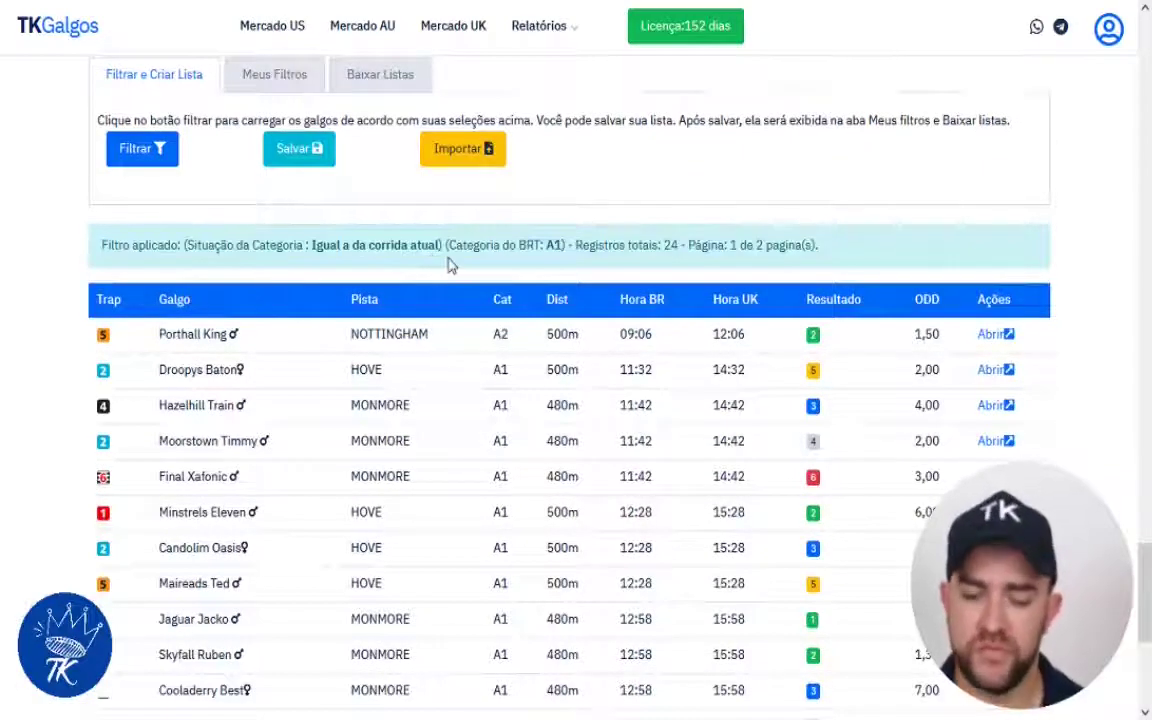
- Limit Dias do BRT to Menor ou Igual 15 and run the filter again
scroll(448, 265, "up", 10)
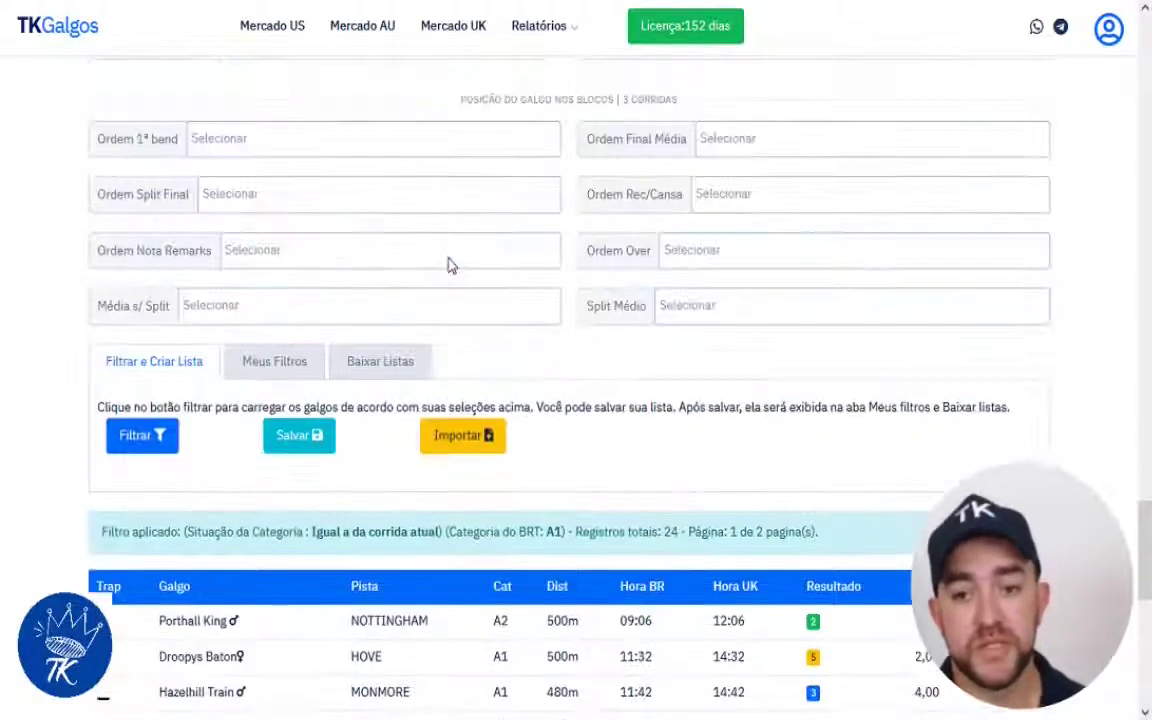
scroll(445, 265, "up", 8)
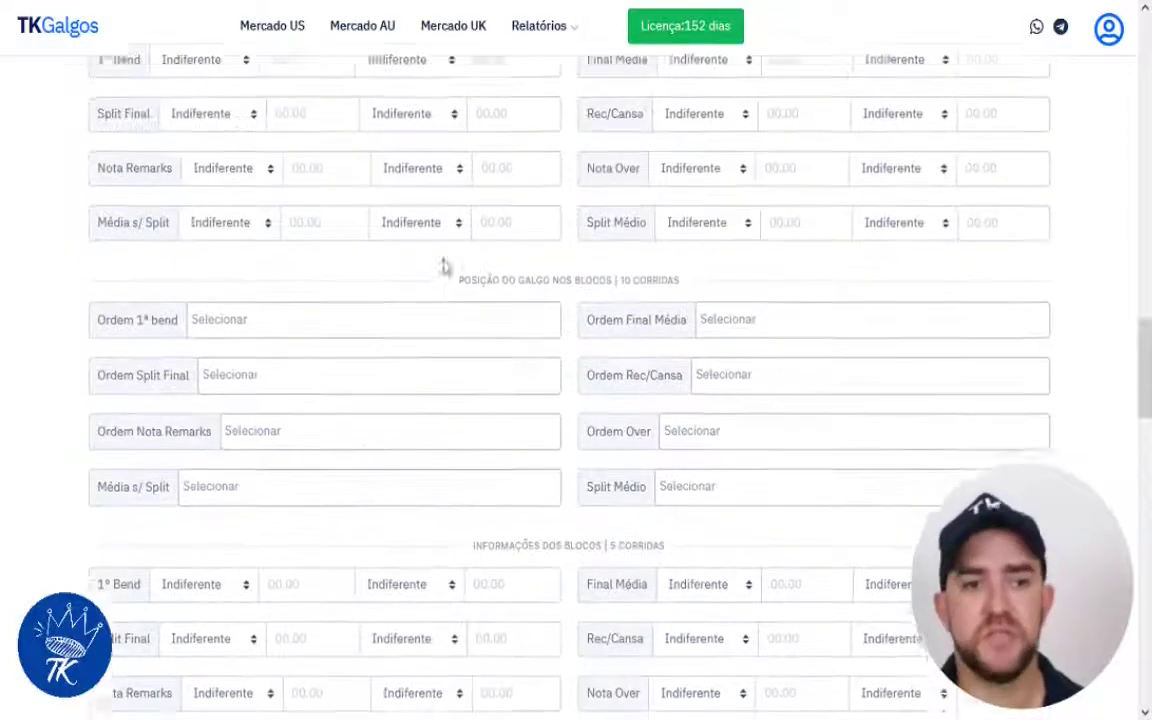
scroll(327, 267, "up", 1)
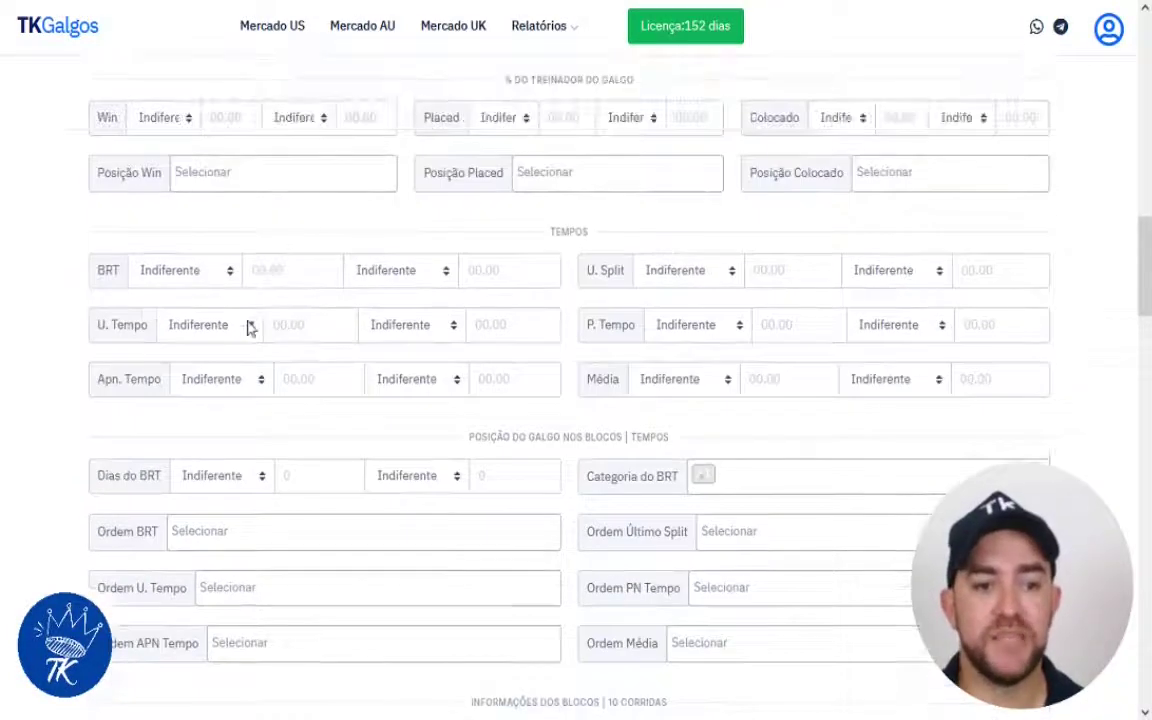
left_click(221, 476)
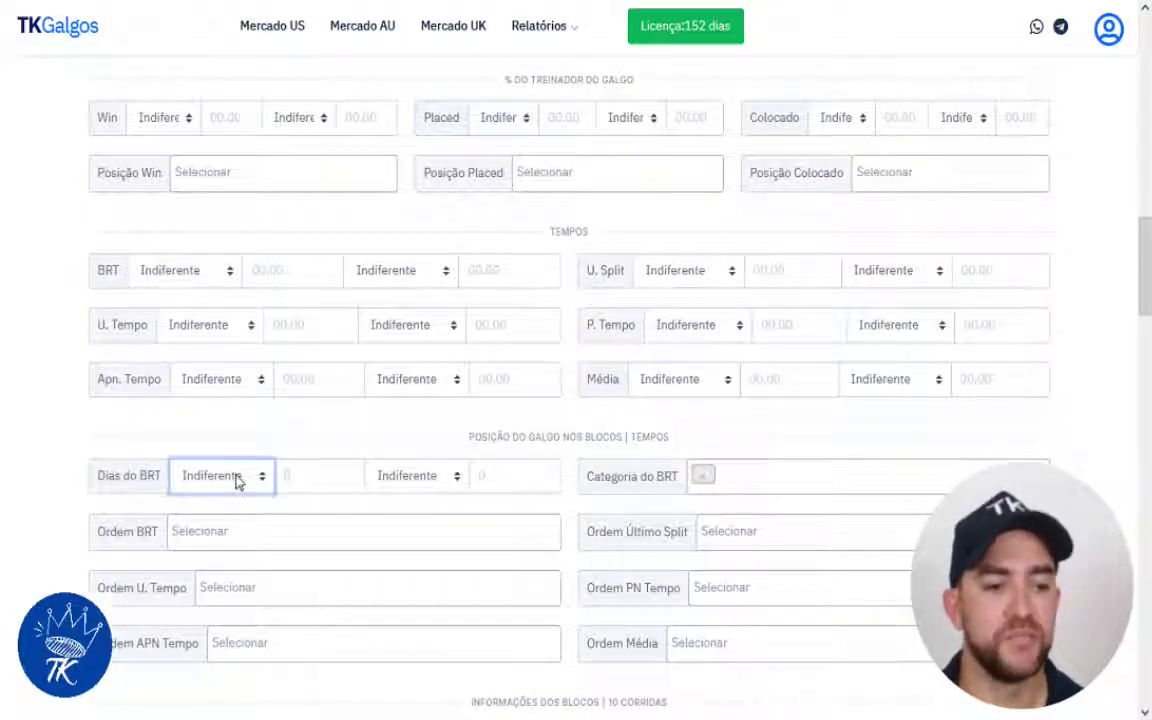
left_click(242, 546)
left_click(336, 480)
type("15")
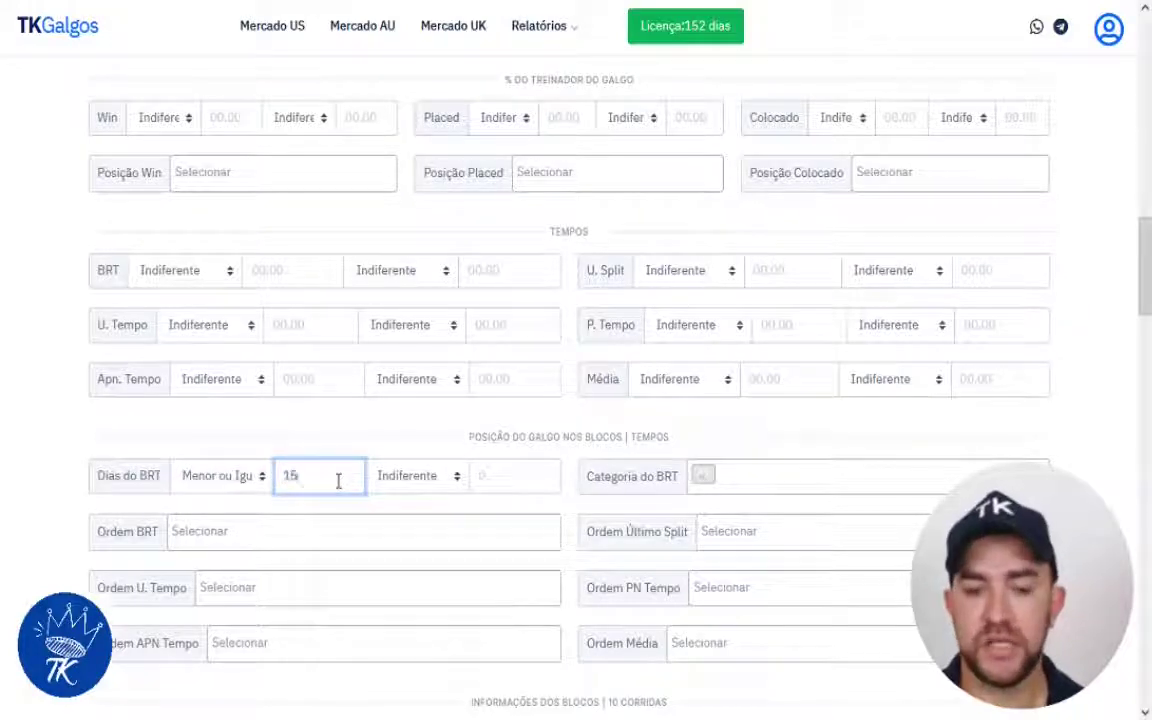
left_click(407, 454)
scroll(405, 454, "down", 15)
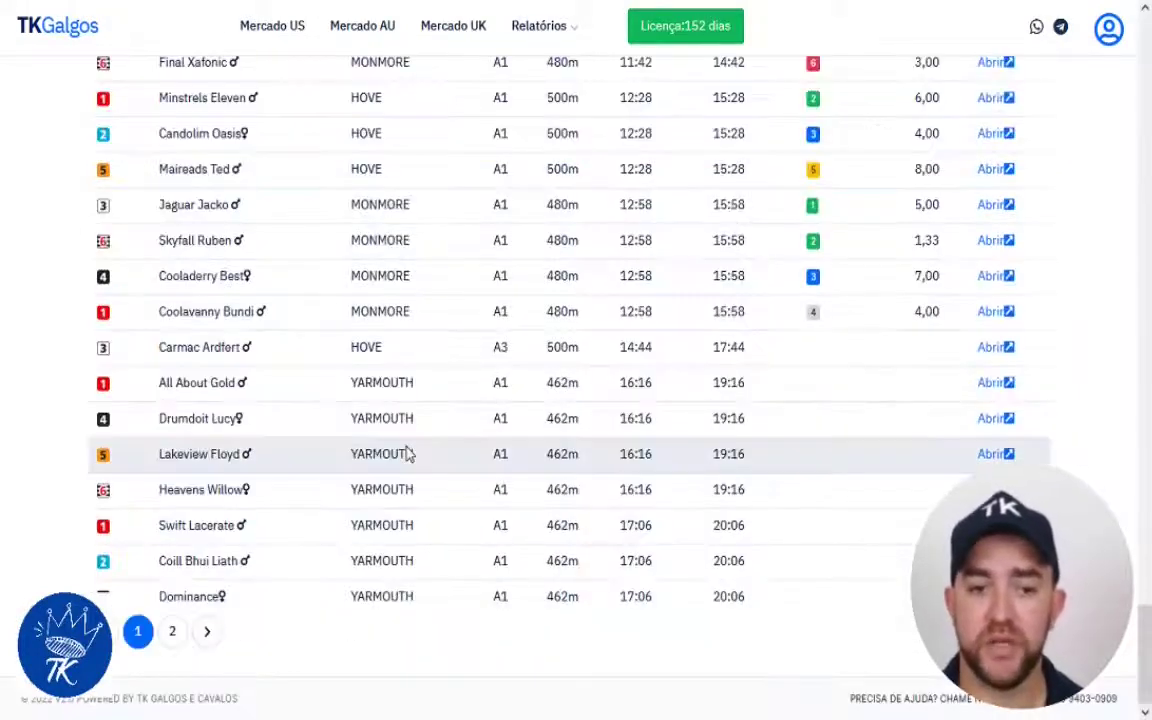
scroll(404, 452, "up", 10)
left_click(142, 214)
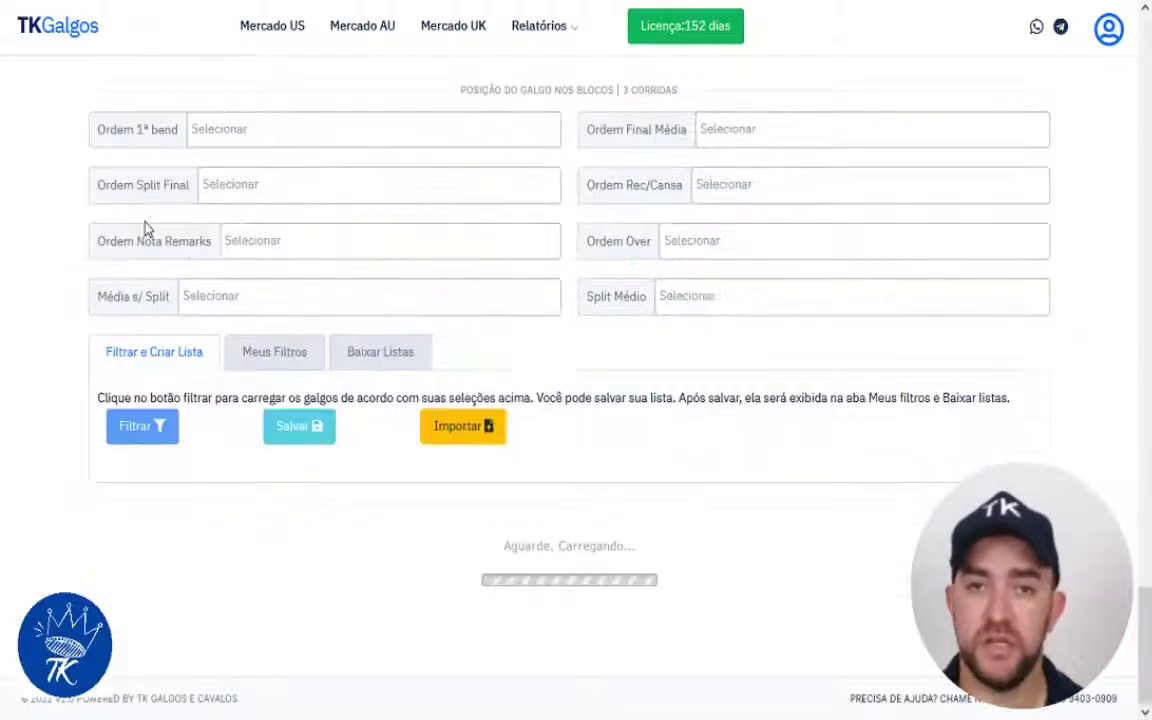
scroll(147, 226, "down", 2)
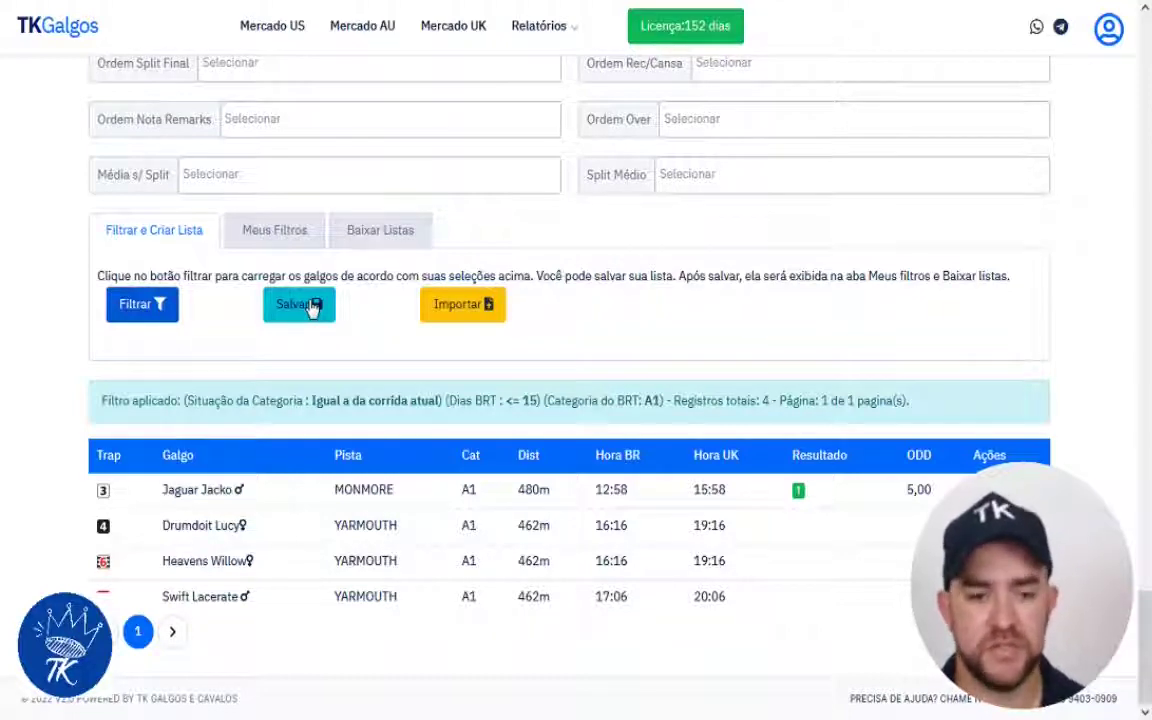
- Examine the block information and greyhound position sections, focusing on Informações dos Blocos for 10 corridas
scroll(638, 372, "up", 8)
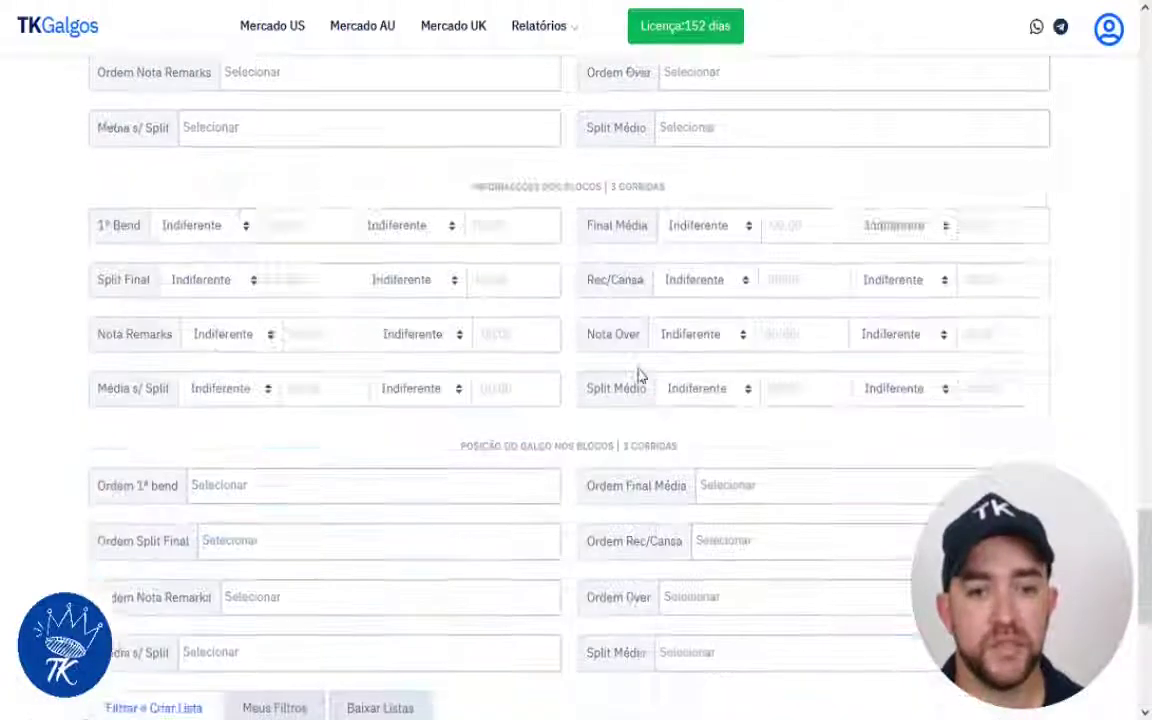
scroll(638, 378, "down", 6)
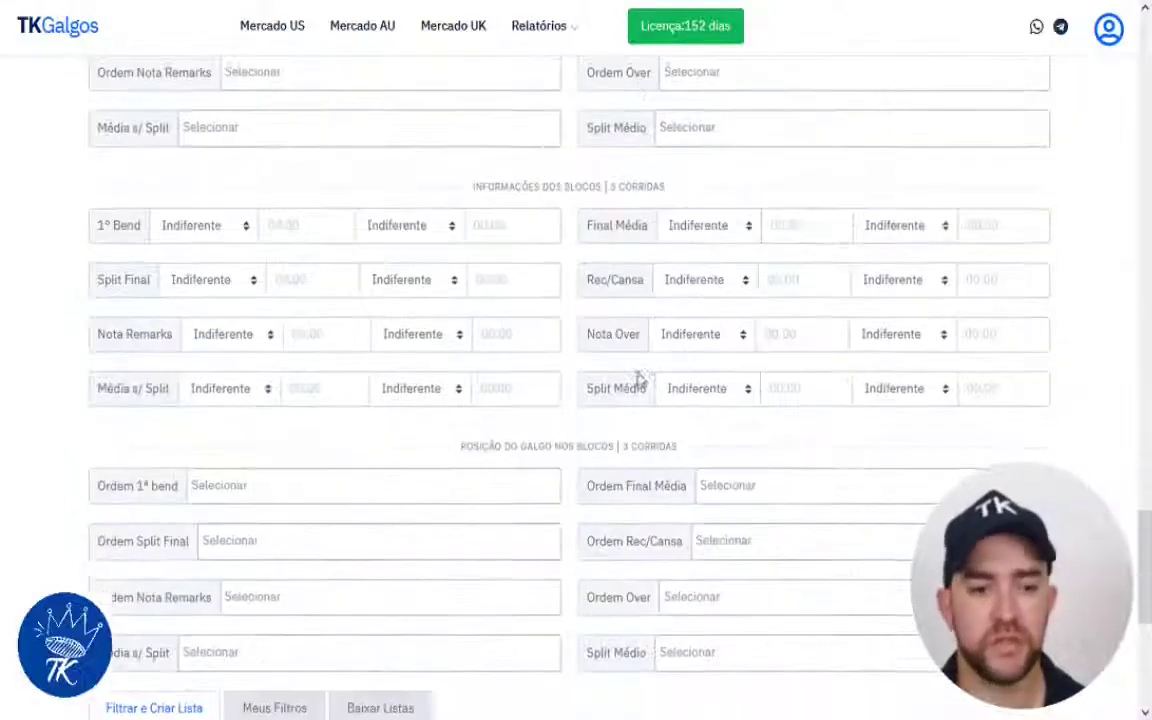
scroll(638, 375, "up", 2)
scroll(638, 378, "down", 10)
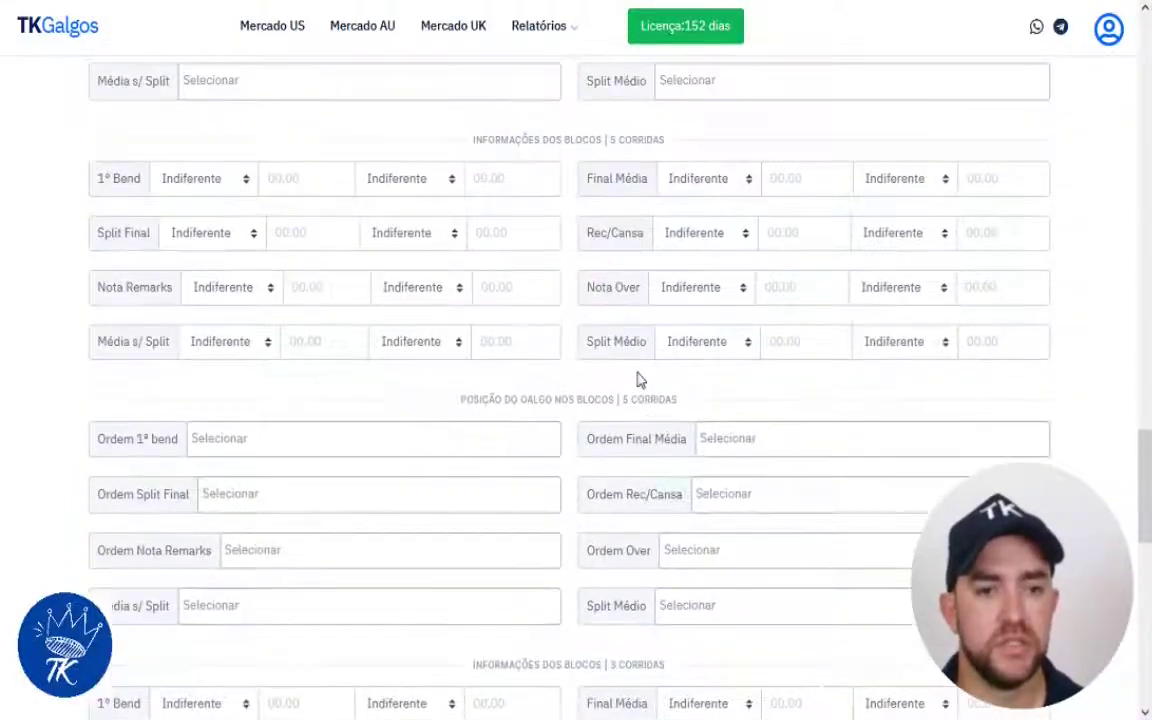
scroll(637, 372, "up", 4)
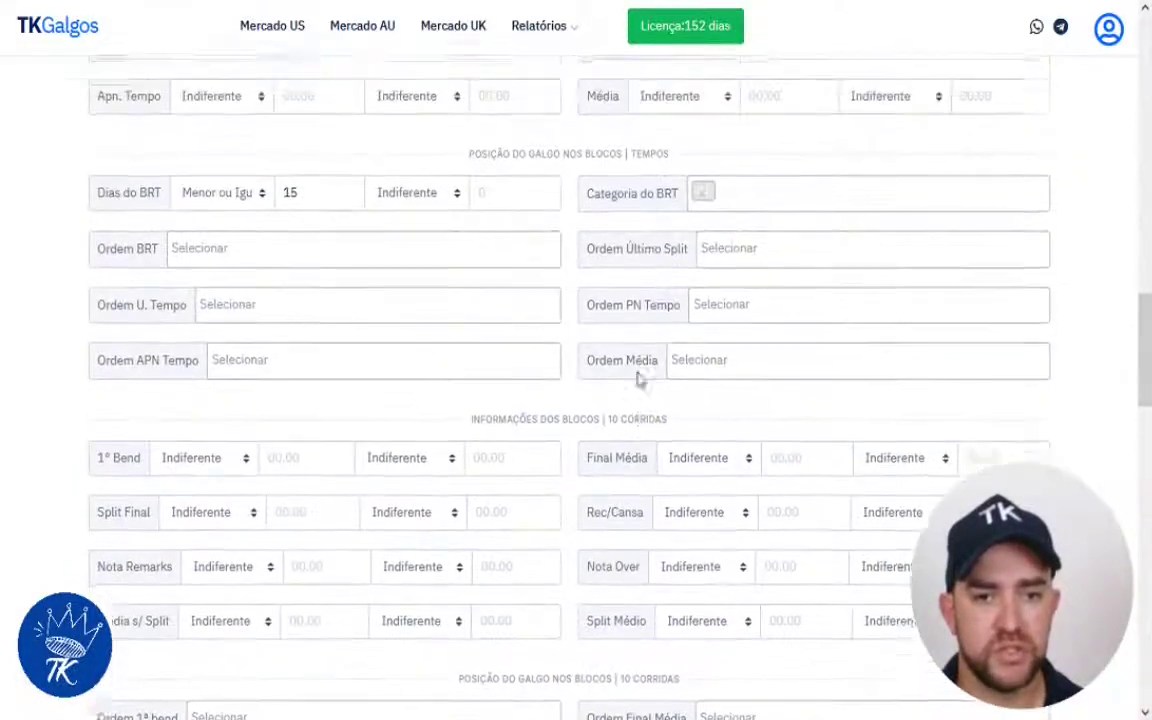
scroll(702, 263, "down", 1)
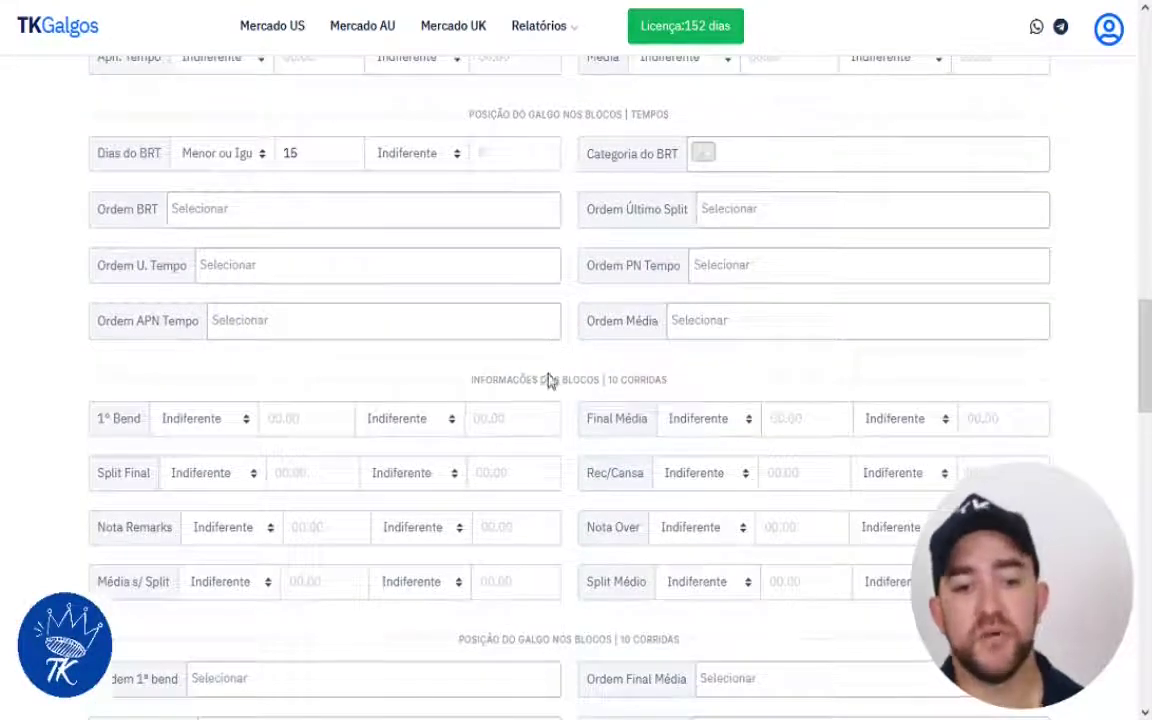
triple_click(676, 383)
left_click(705, 383)
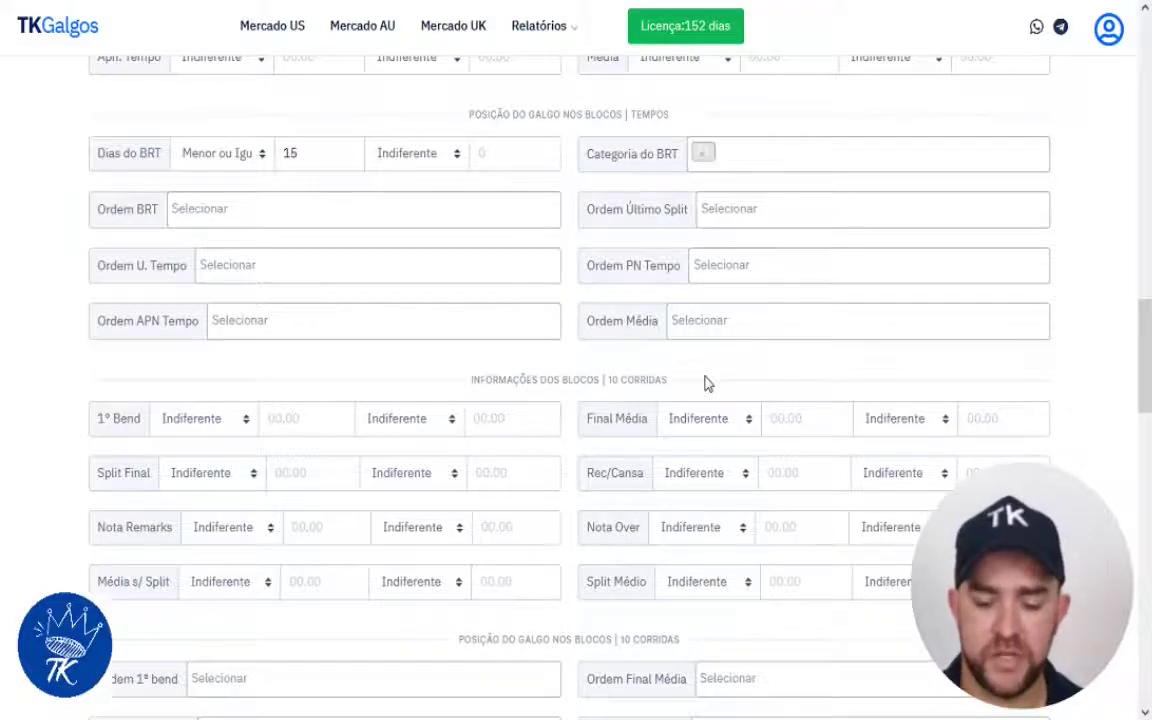
- Open Jaguar Jacko's Monmore race from the filtered list and examine the leading 1ª Bend average under 10 Corridas
scroll(705, 383, "down", 6)
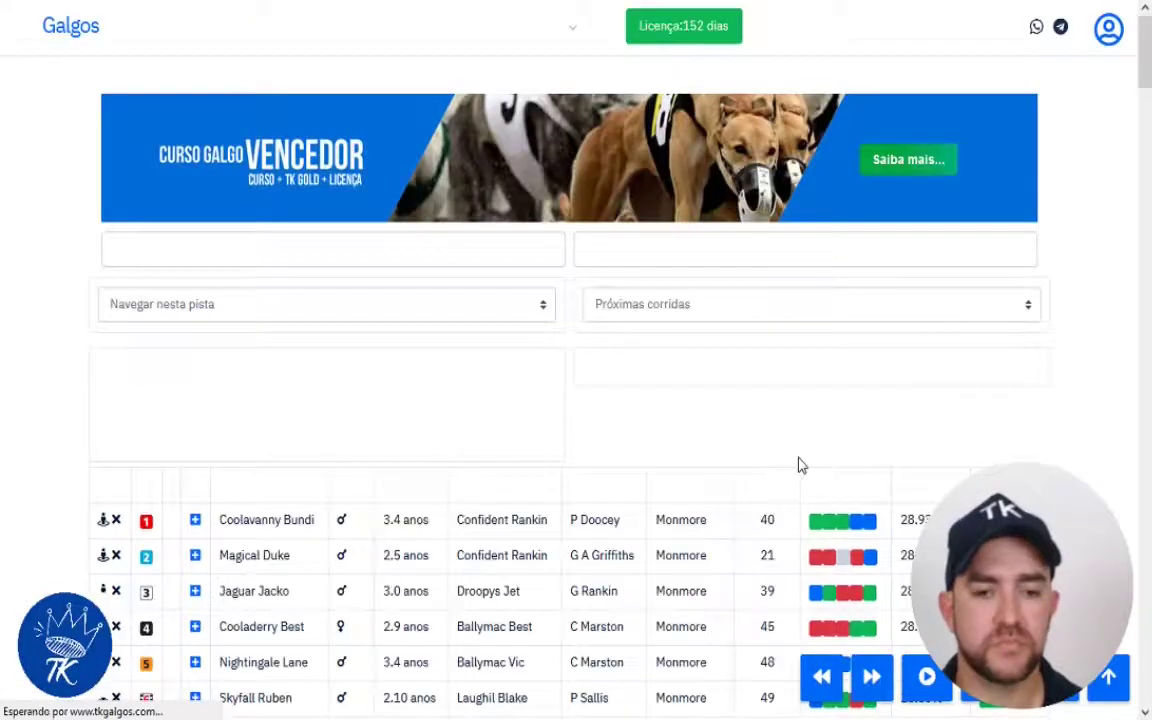
scroll(797, 465, "down", 10)
scroll(400, 258, "up", 1)
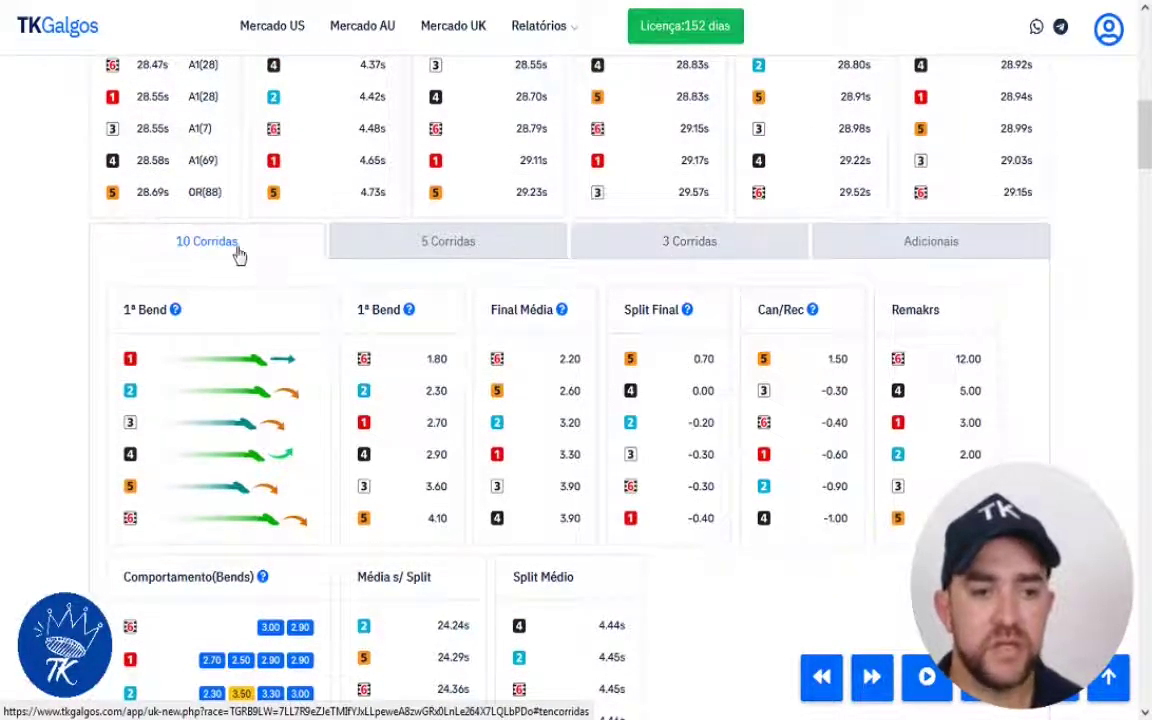
left_click_drag(340, 335, 458, 374)
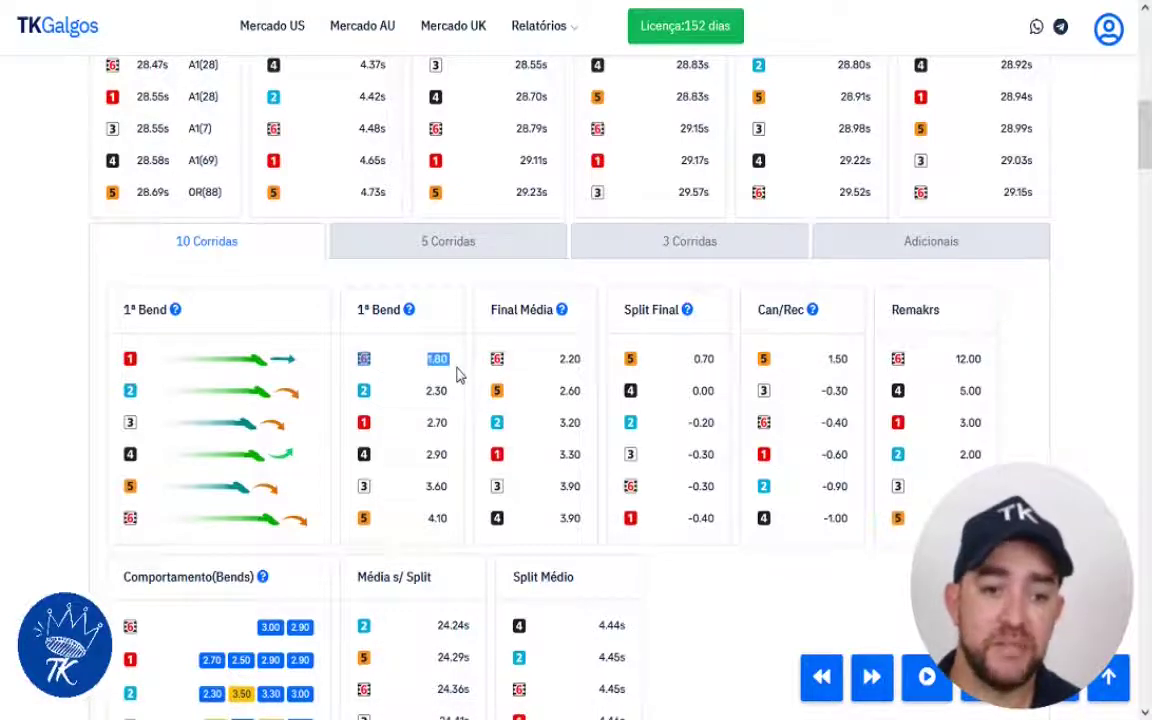
- Return to the Filtro UK report and review the block information and position fields for 10 and 5 corridas
scroll(470, 374, "down", 15)
scroll(489, 404, "up", 10)
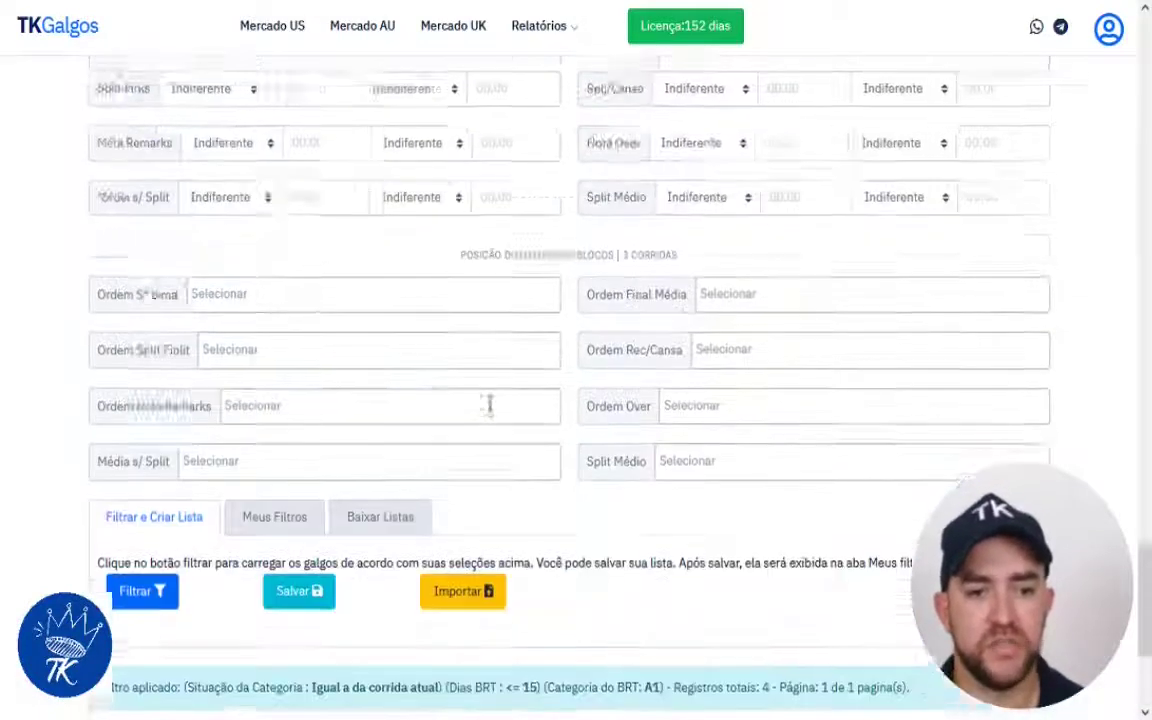
scroll(490, 405, "up", 4)
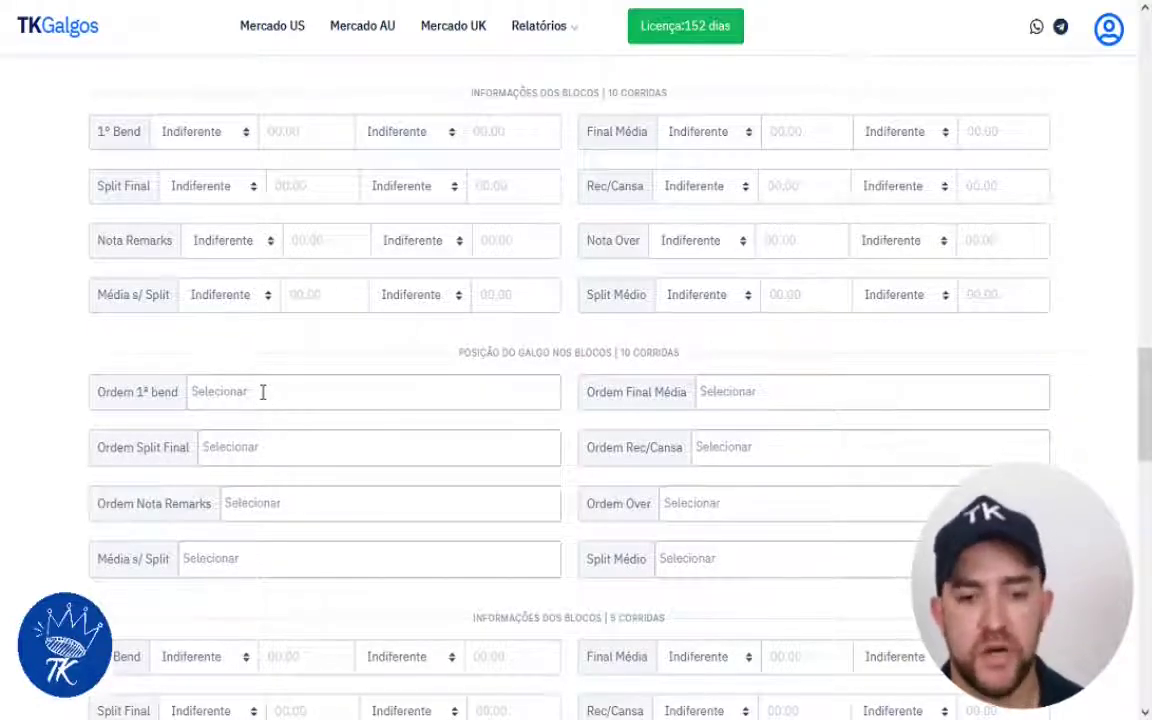
scroll(473, 507, "down", 4)
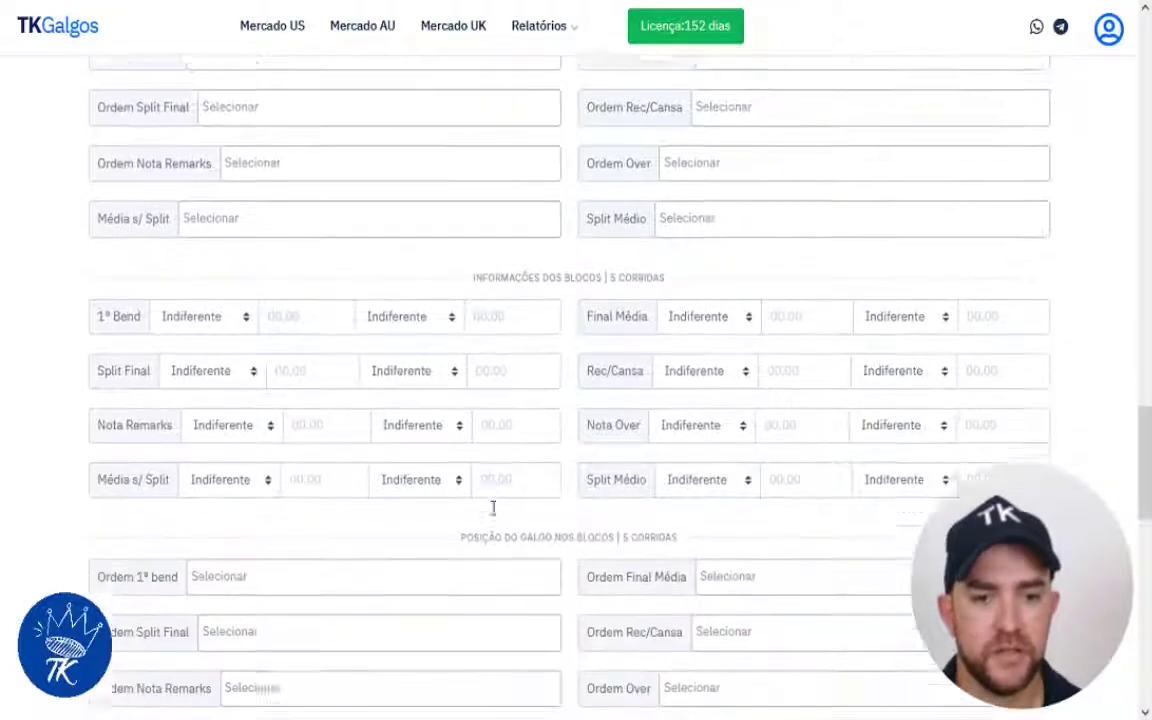
scroll(650, 386, "down", 2)
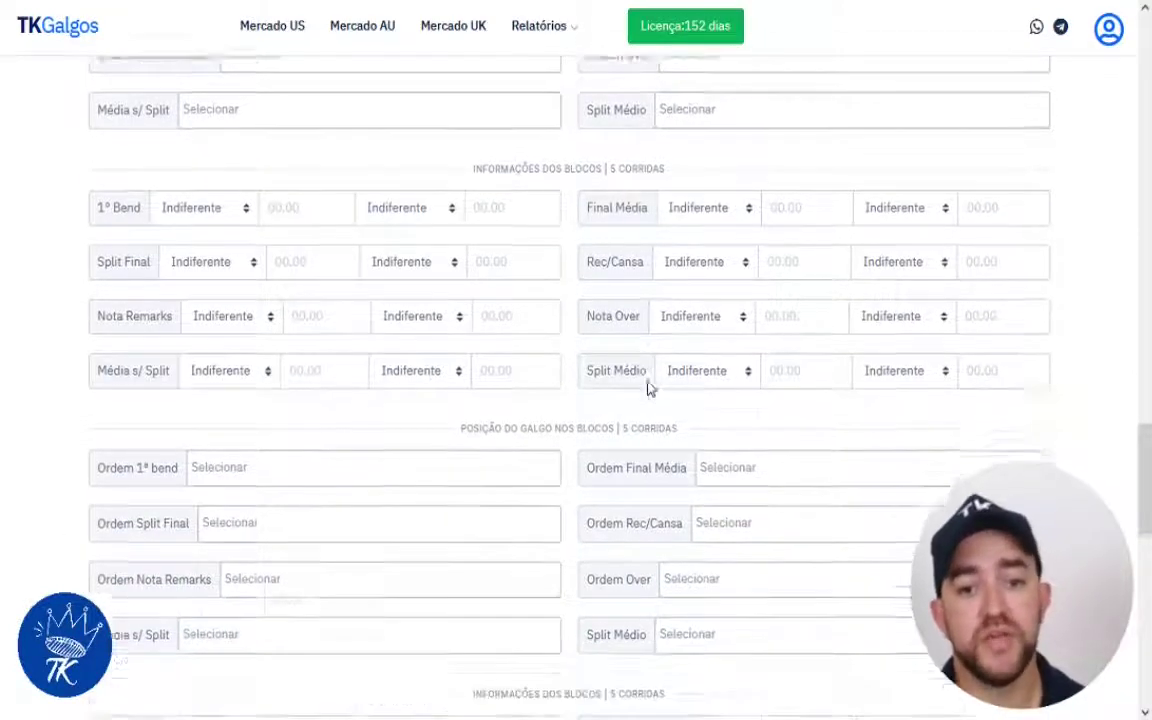
scroll(568, 352, "down", 4)
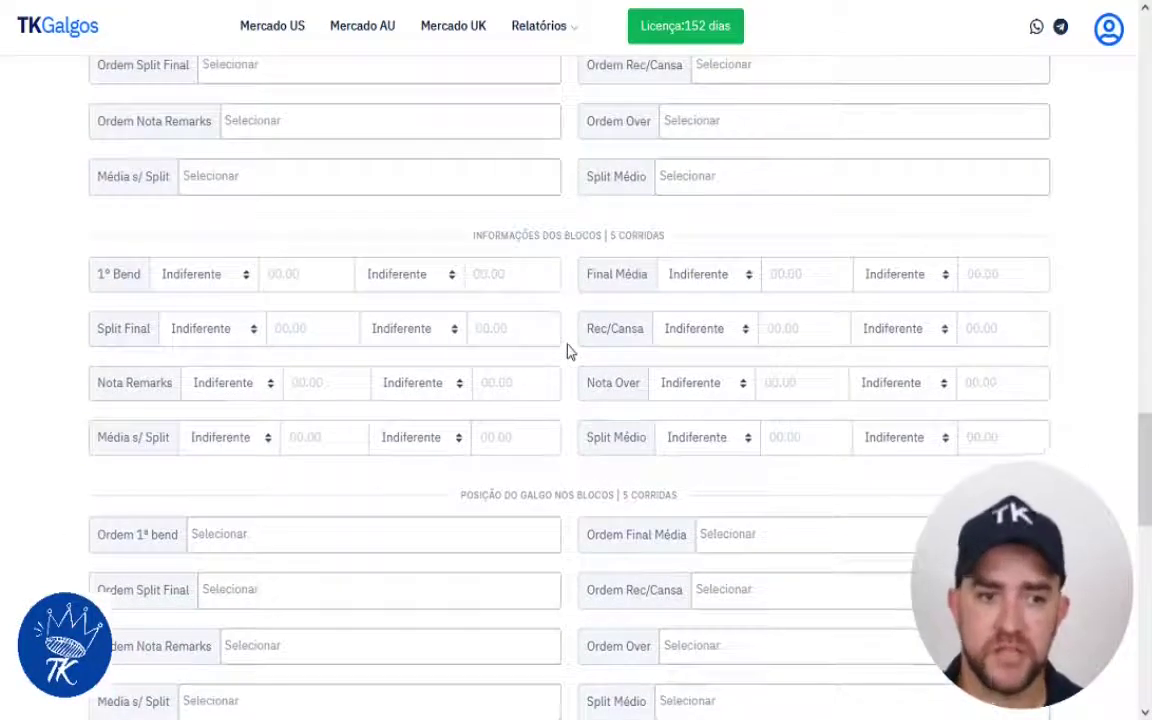
- Set the 1º Bend filter for 5 corridas to Menor ou Igual with a value of 2
scroll(567, 351, "up", 4)
left_click(178, 470)
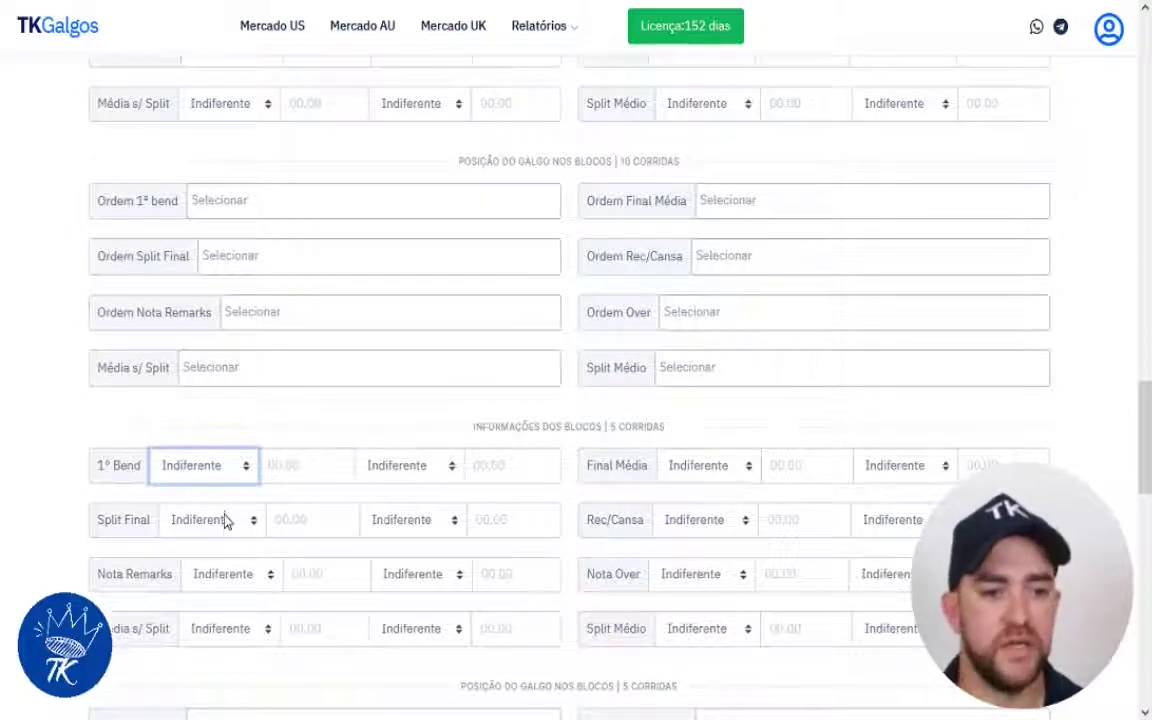
left_click(229, 594)
left_click(298, 468)
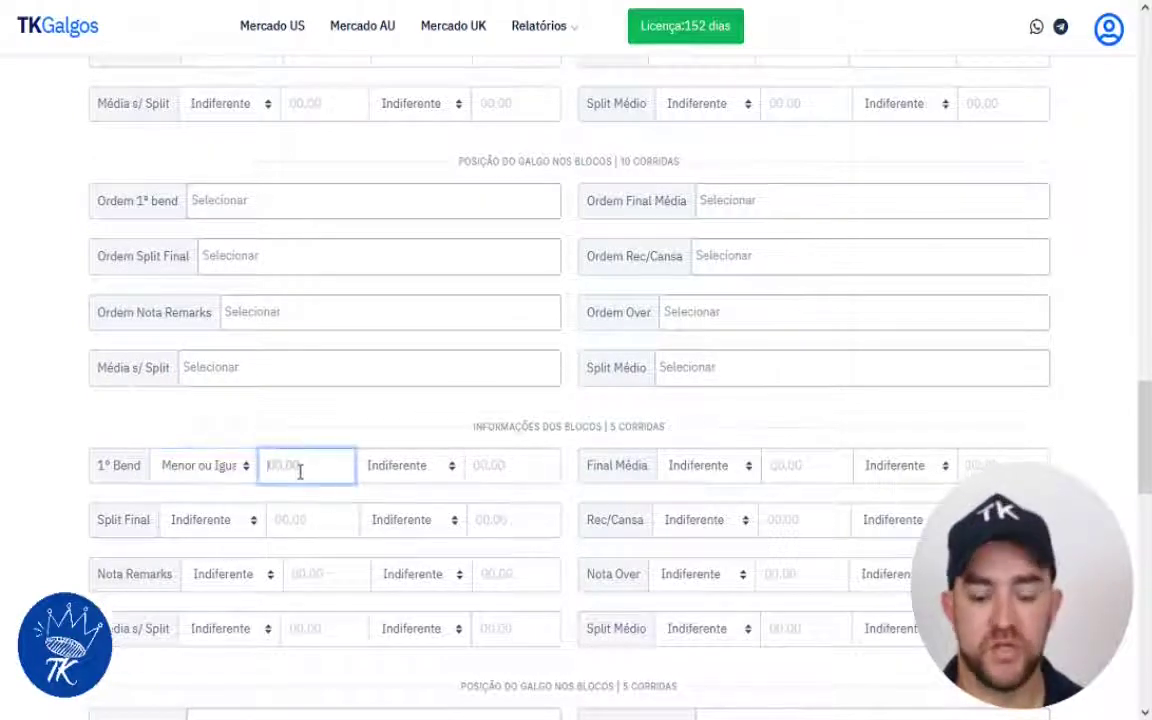
type("2")
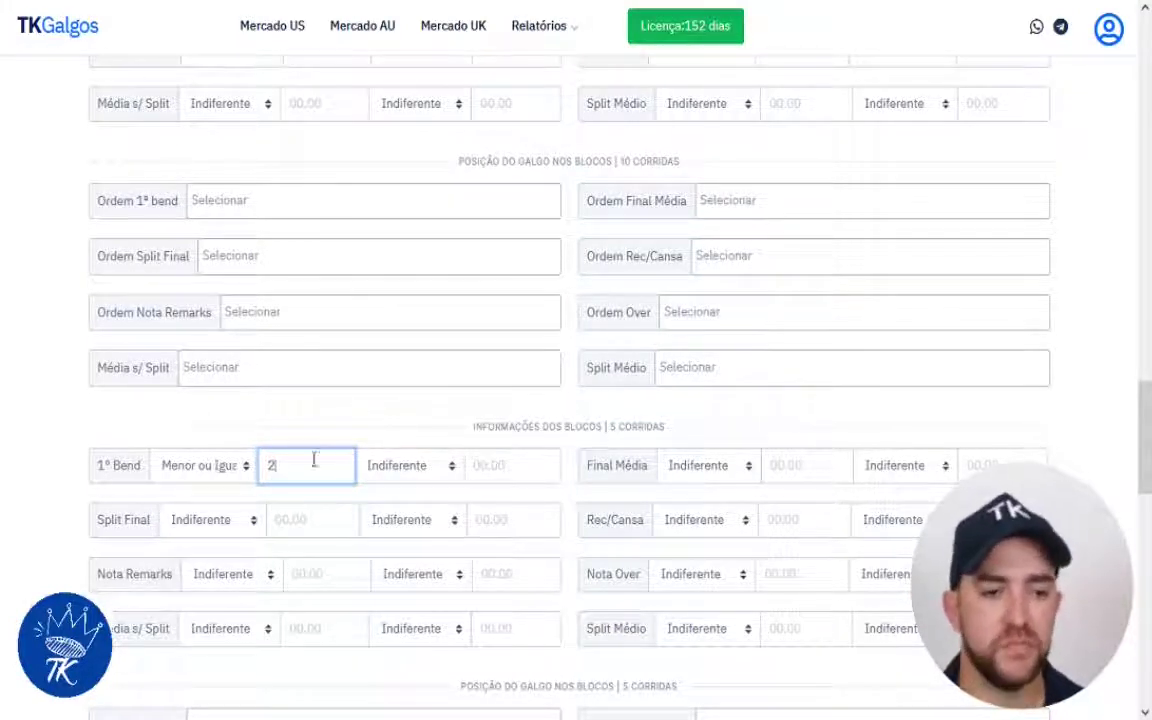
- Reset the 1º Bend filter for 5 corridas to Indiferente and clear its value
left_click(229, 476)
left_click(226, 496)
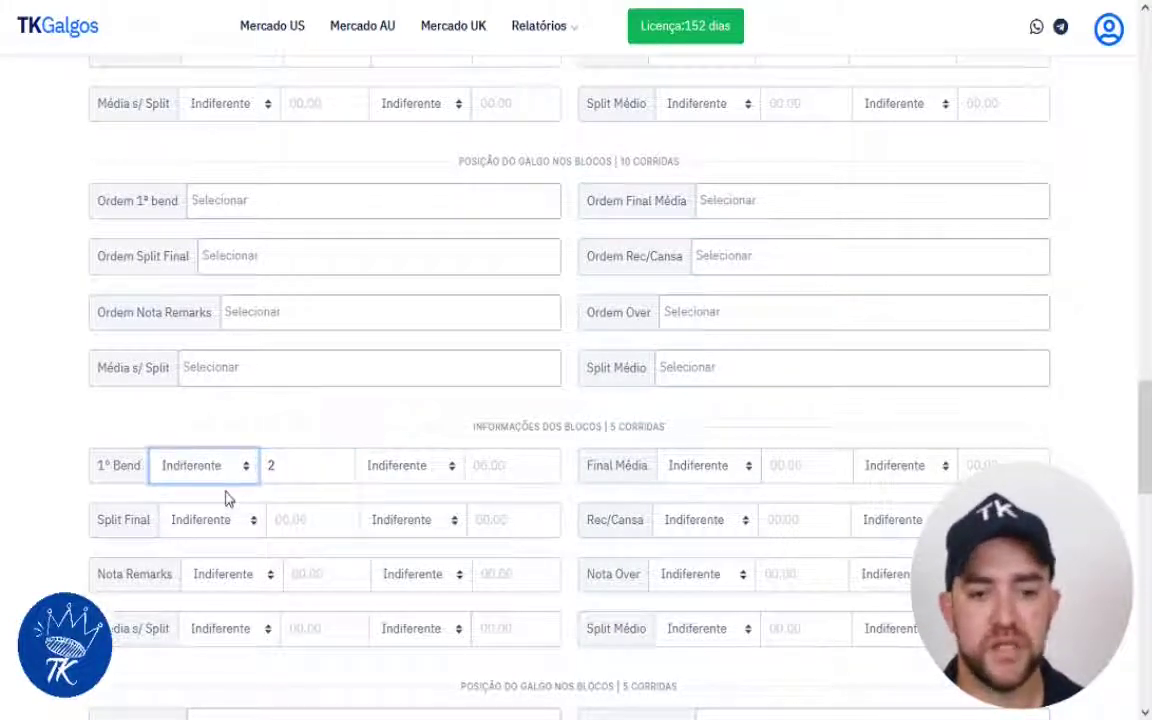
double_click(327, 462)
key("BackSpace")
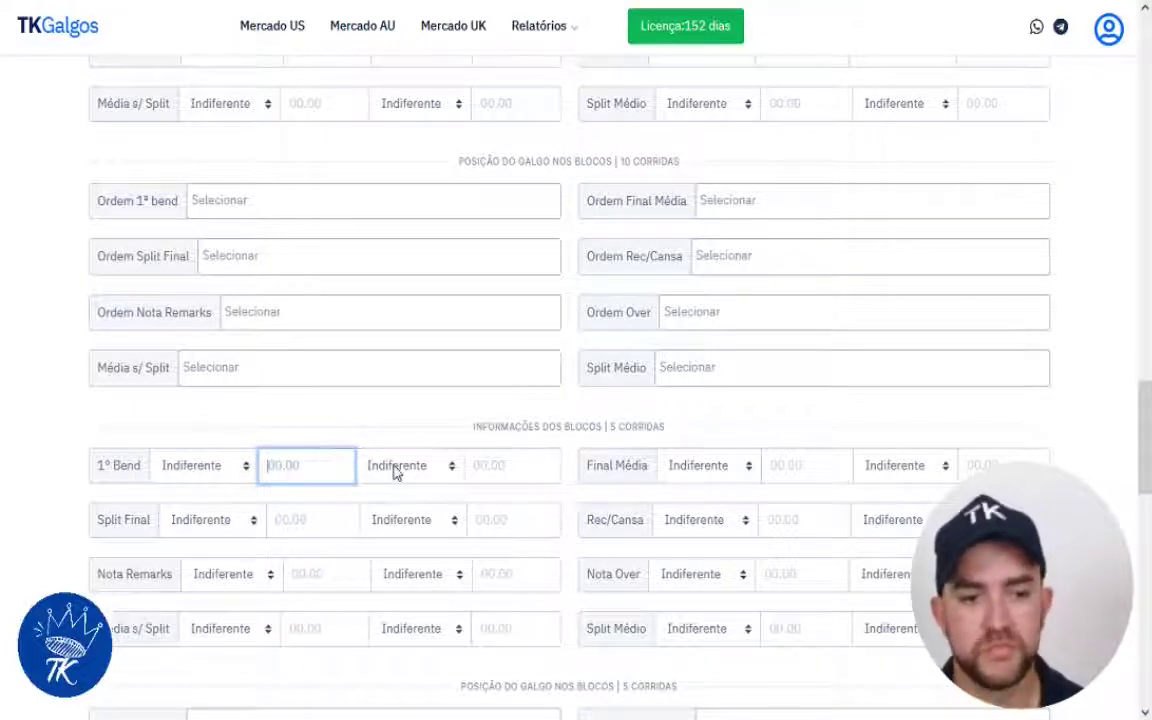
- Review the greyhound position fields for 5 corridas and the information and position sections for 3 corridas
scroll(400, 468, "down", 3)
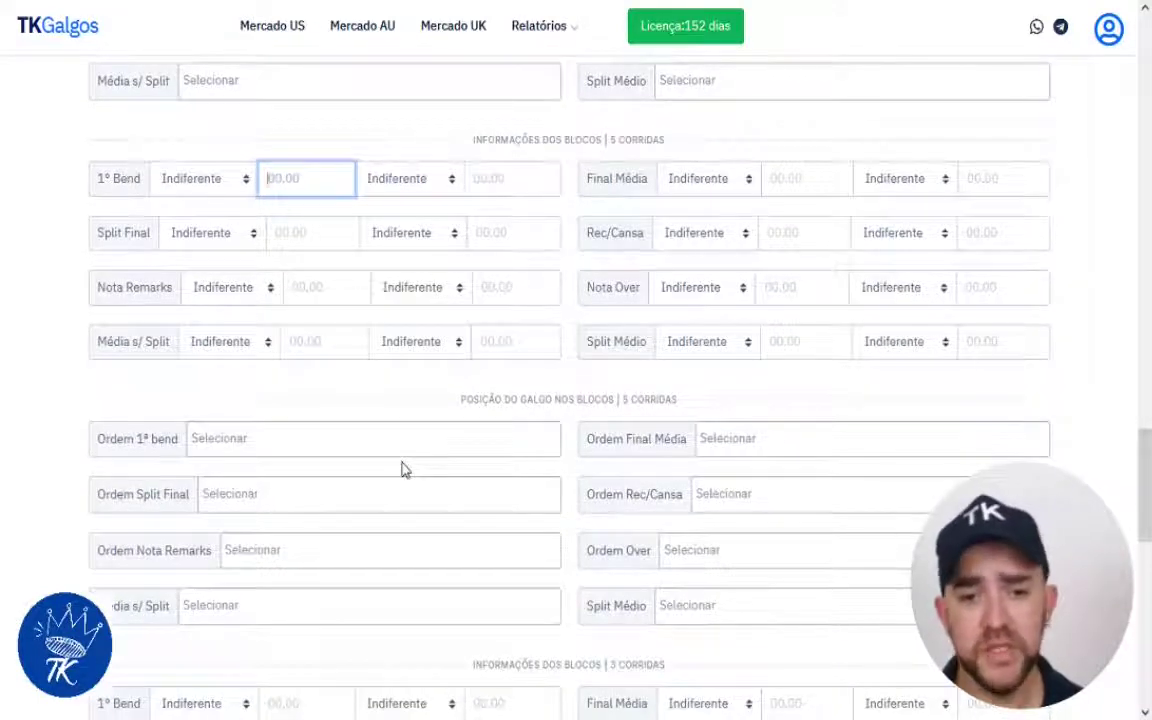
scroll(402, 468, "down", 1)
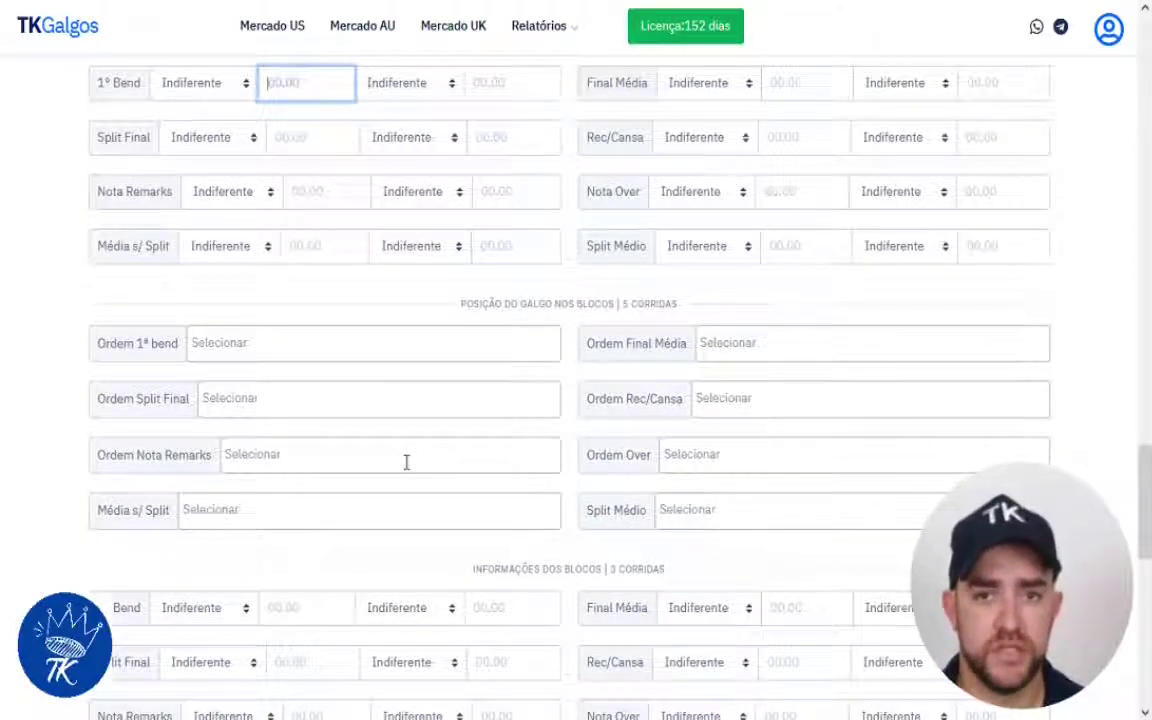
left_click(591, 303)
scroll(666, 336, "down", 7)
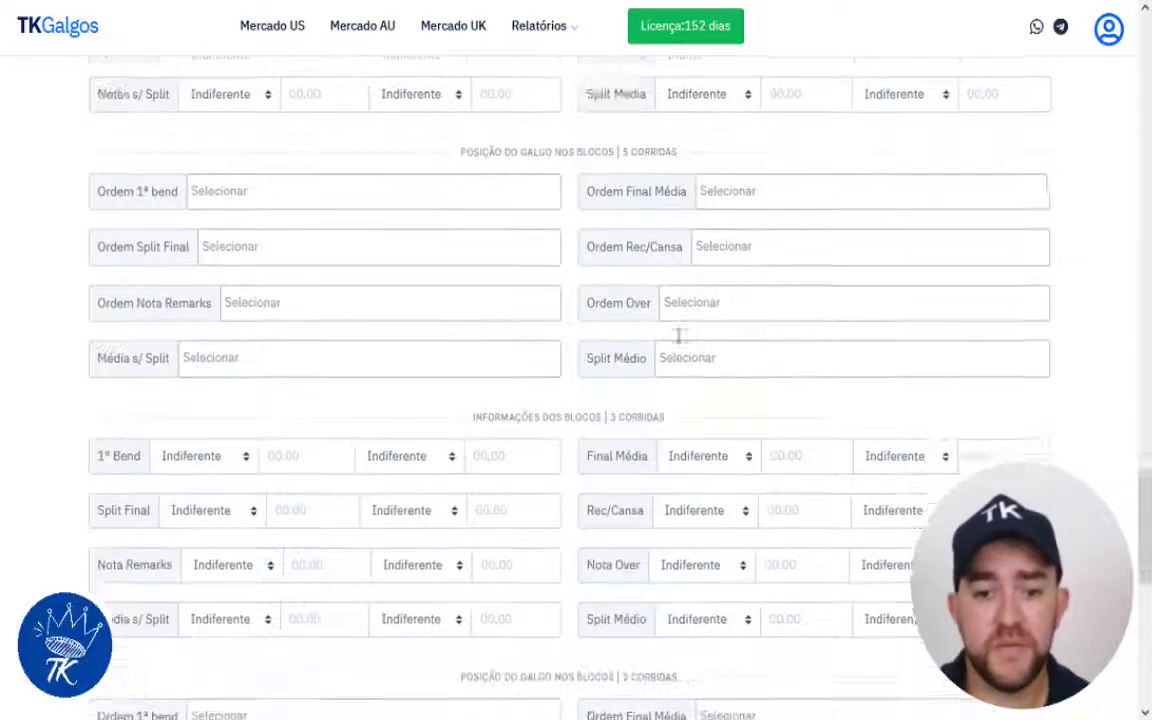
scroll(676, 343, "up", 8)
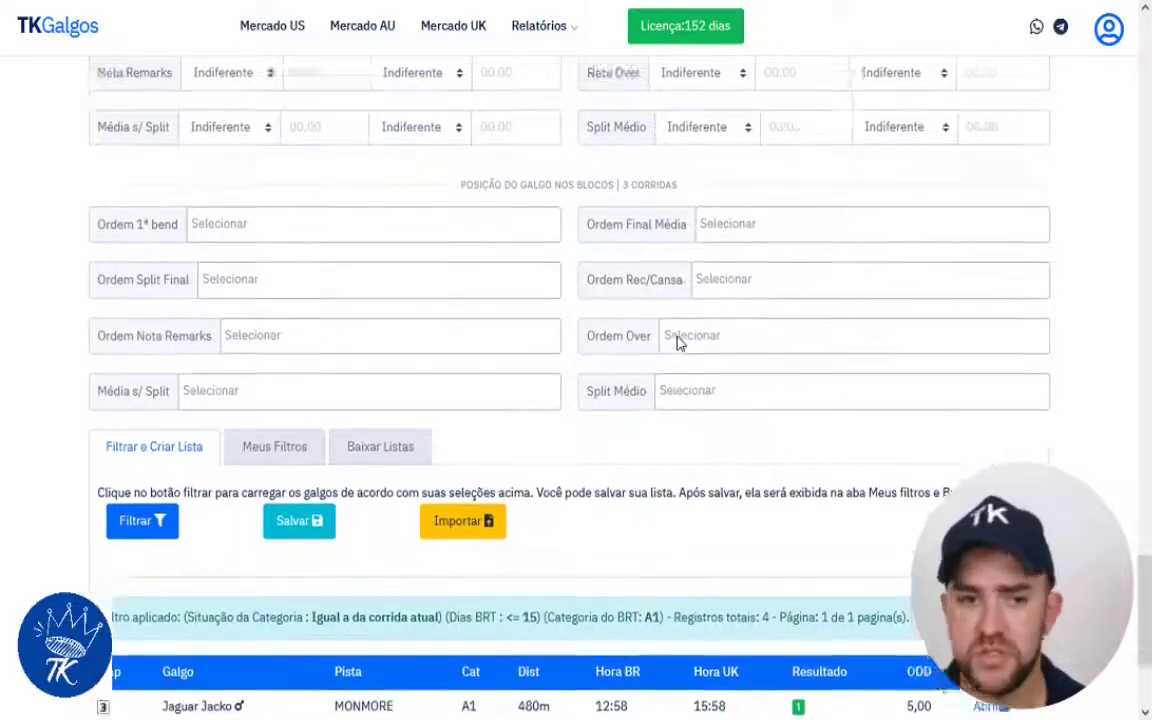
- Save the current filter selection under the name Hiper Favoritos
scroll(674, 350, "up", 8)
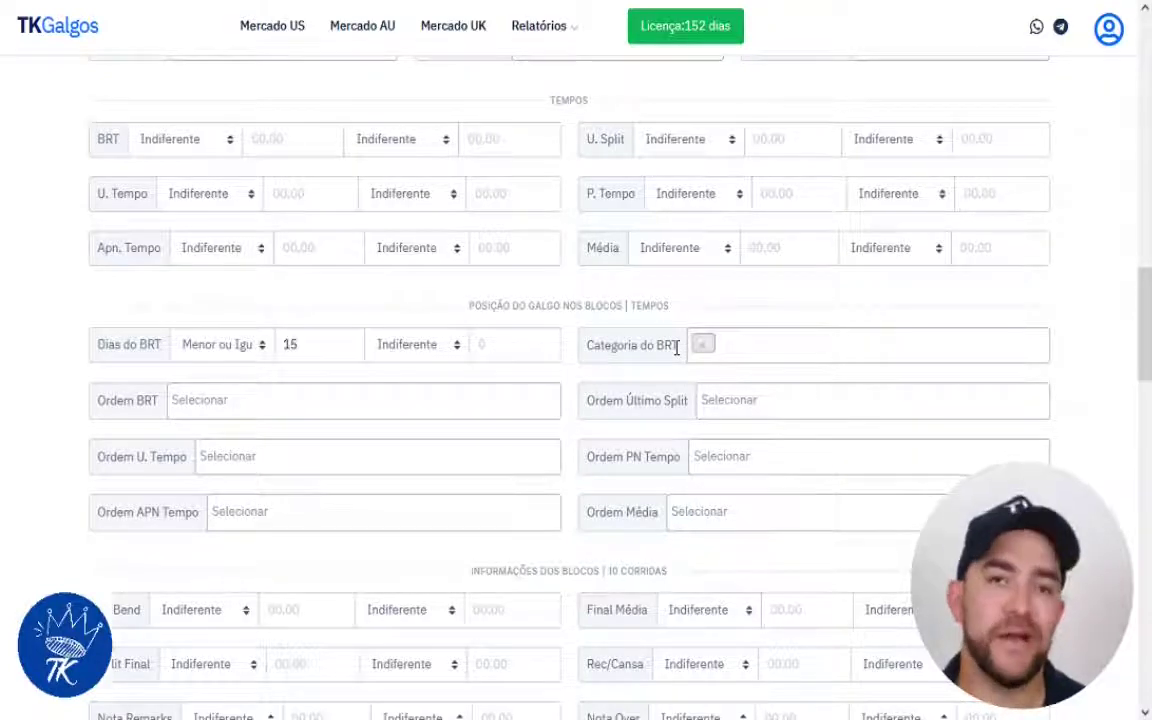
scroll(725, 355, "down", 15)
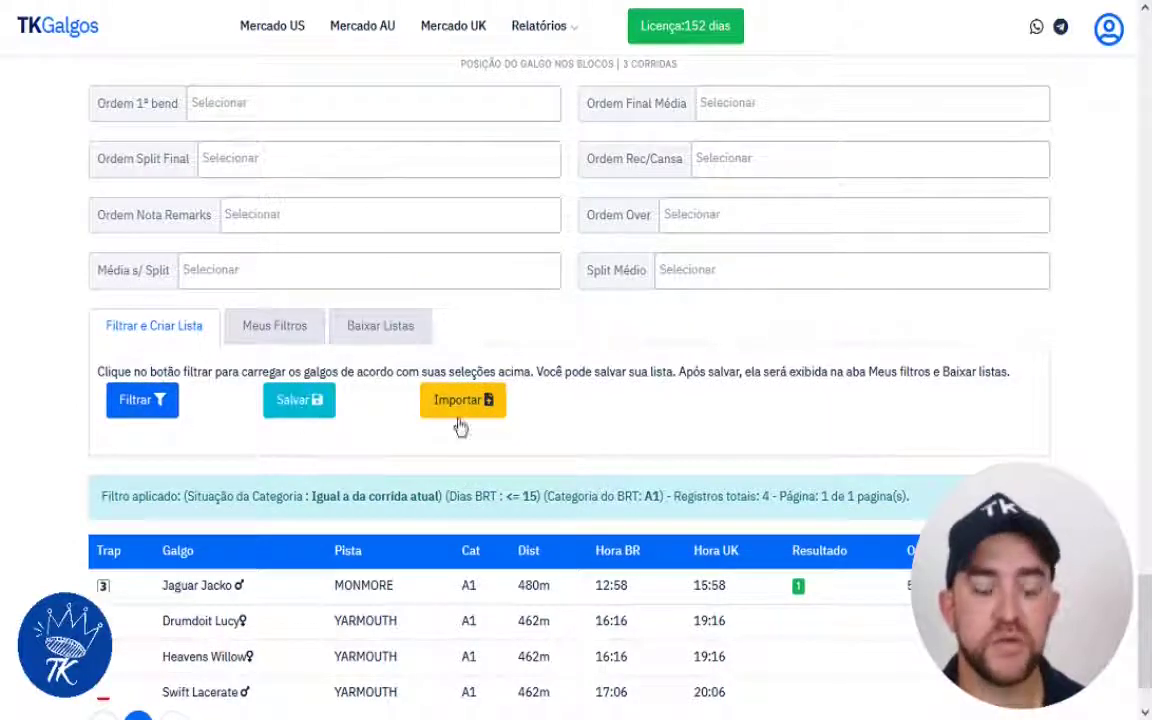
left_click(293, 408)
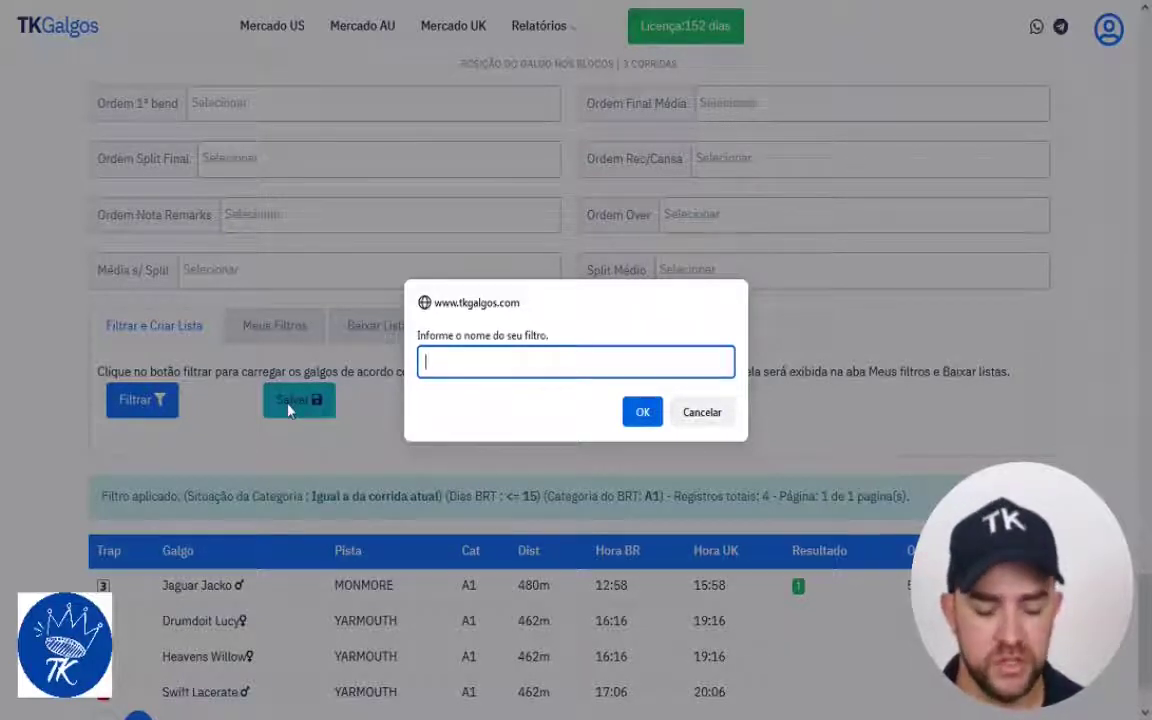
type("iper Fa")
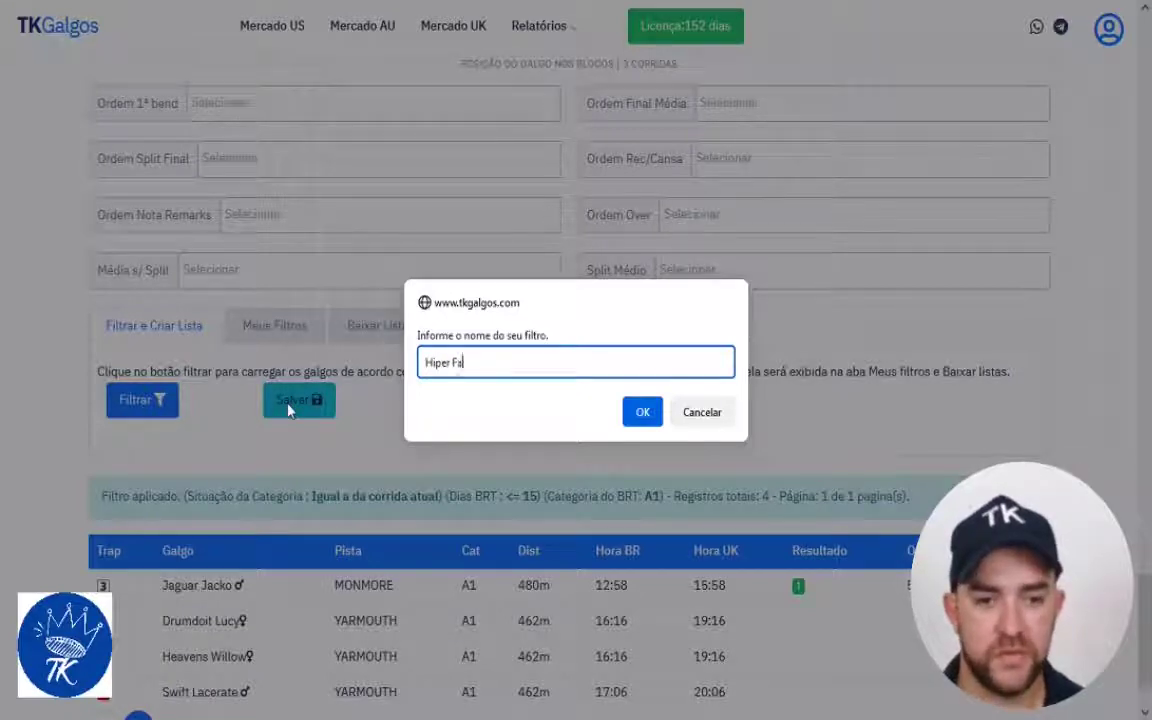
type("vorit")
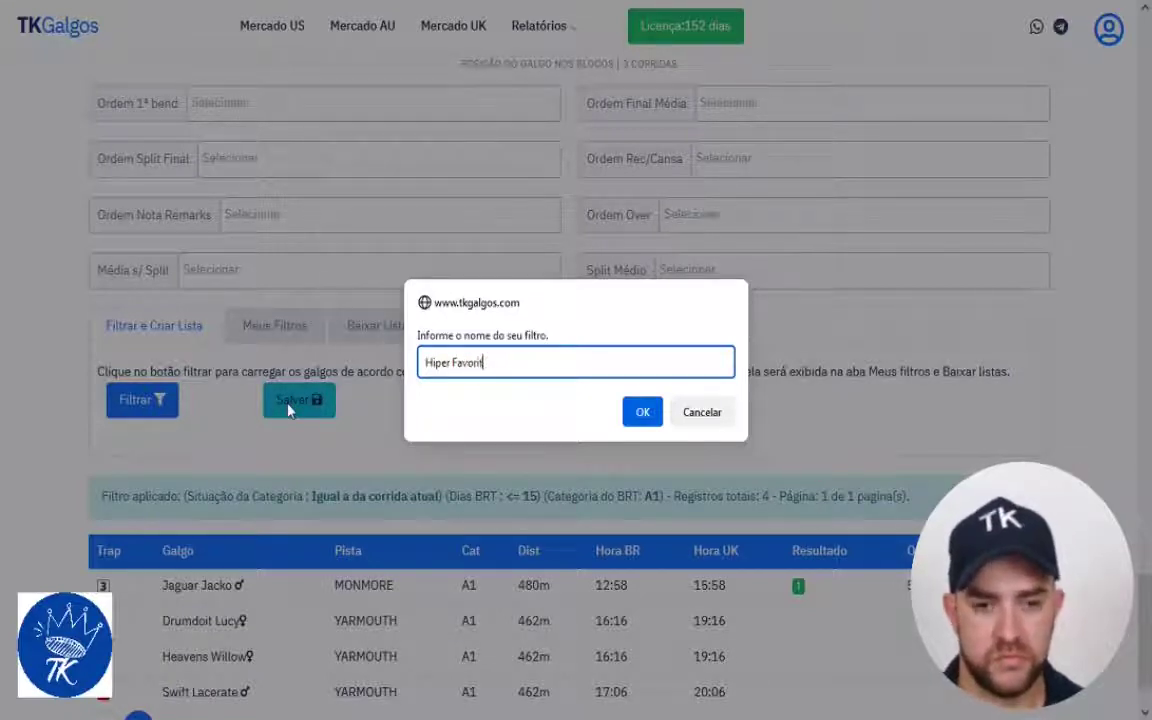
type("os")
key("Return")
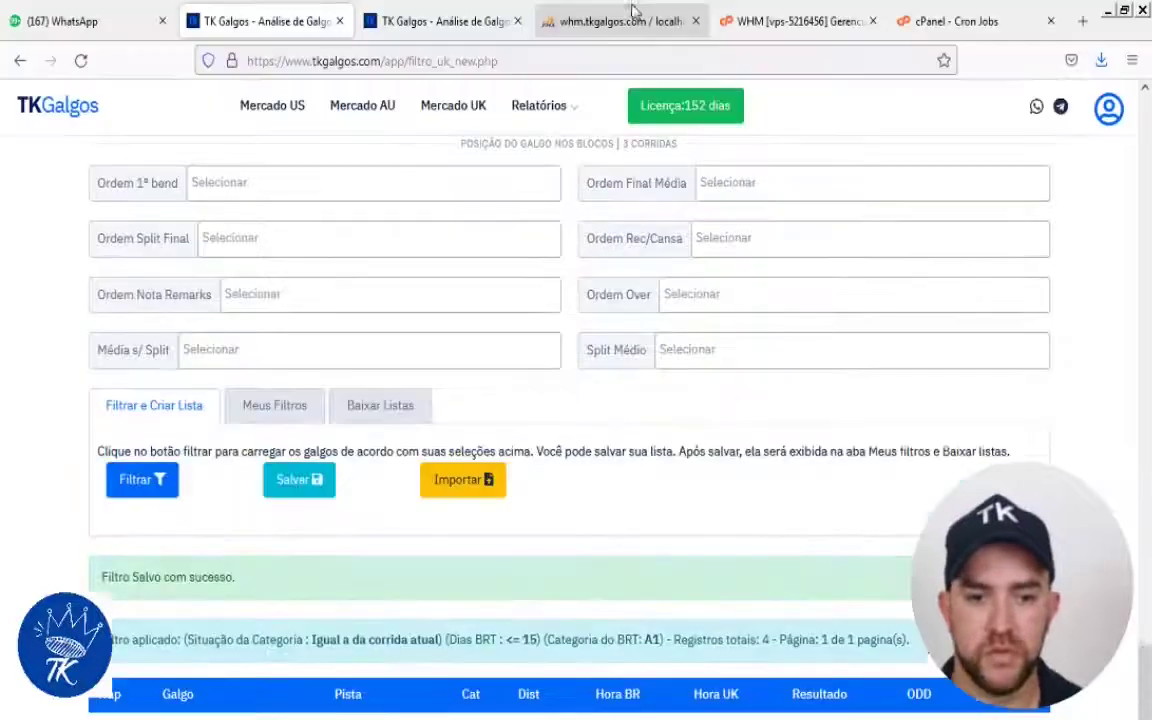
scroll(707, 470, "down", 1)
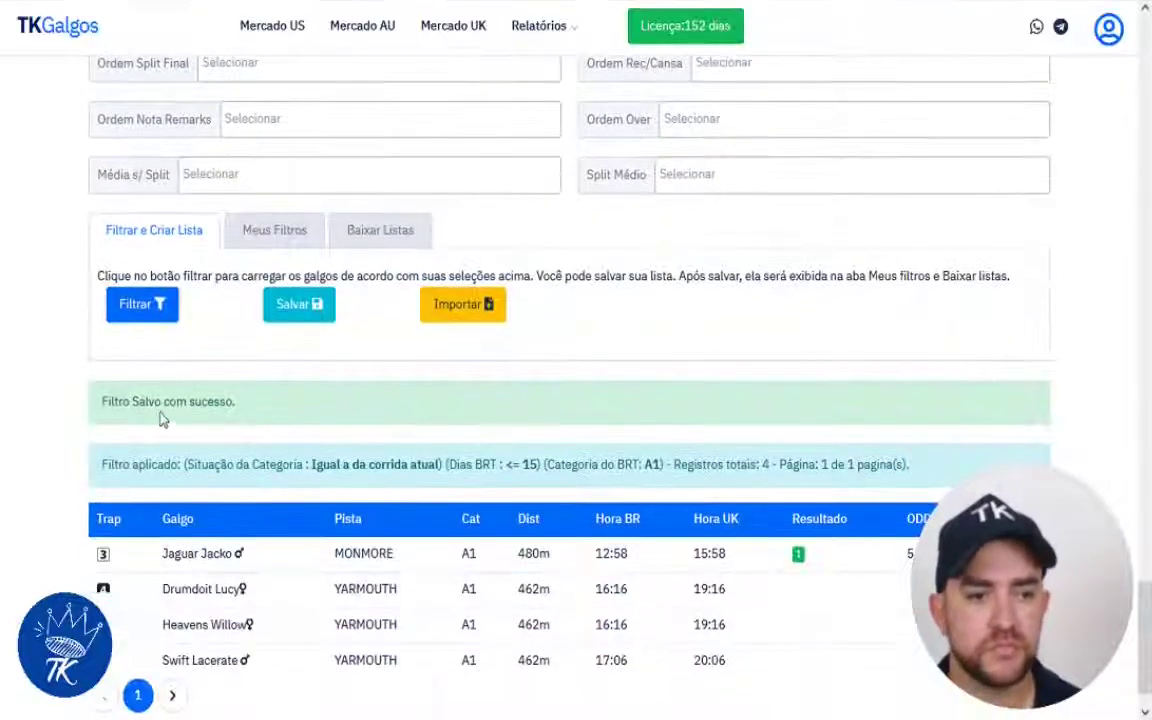
triple_click(198, 402)
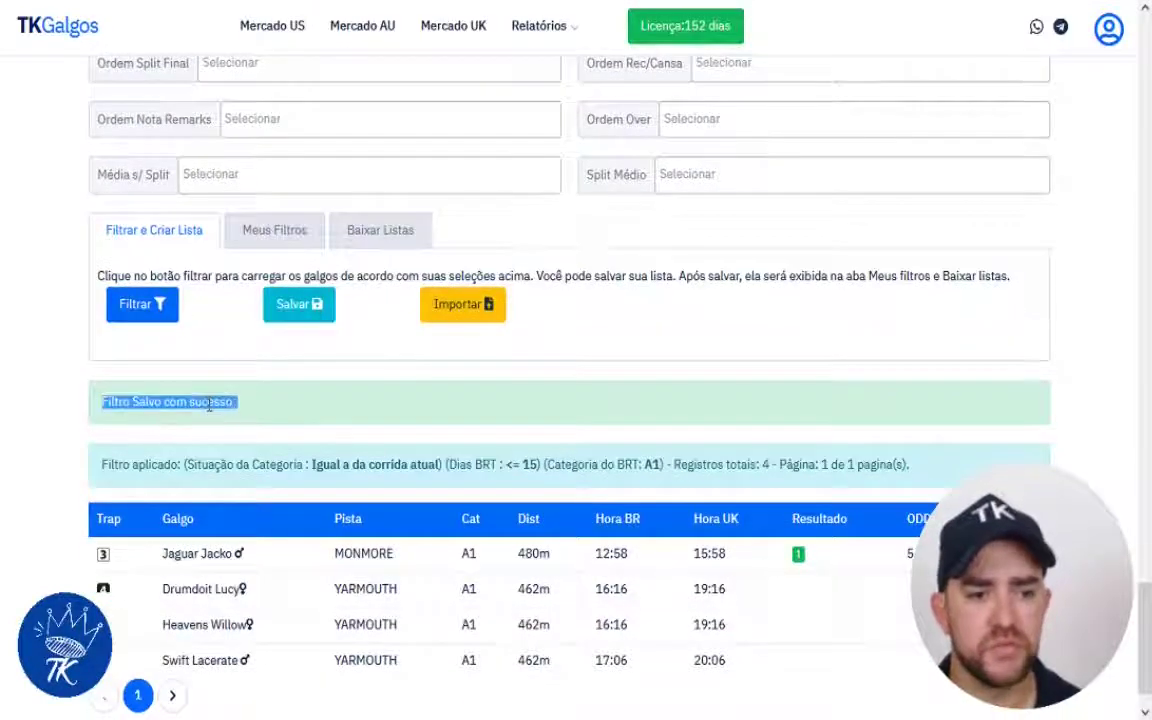
left_click(440, 405)
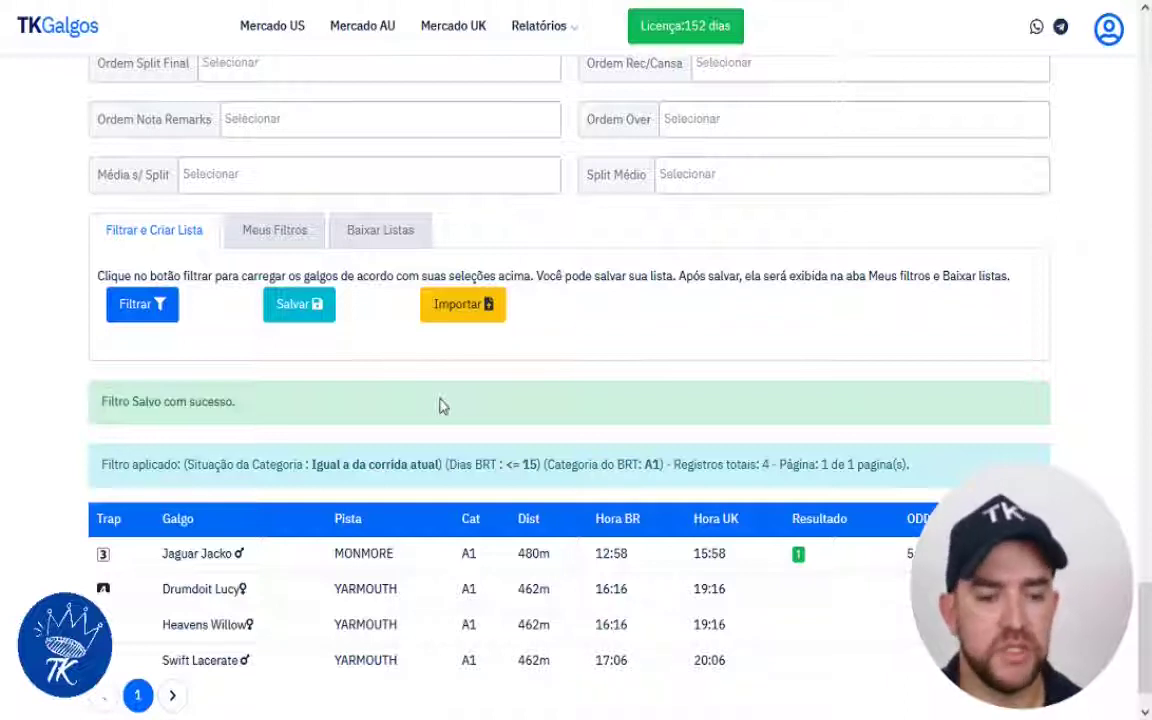
- Open the saved filters and load Hiper Favoritos to list its matching greyhounds
left_click(272, 236)
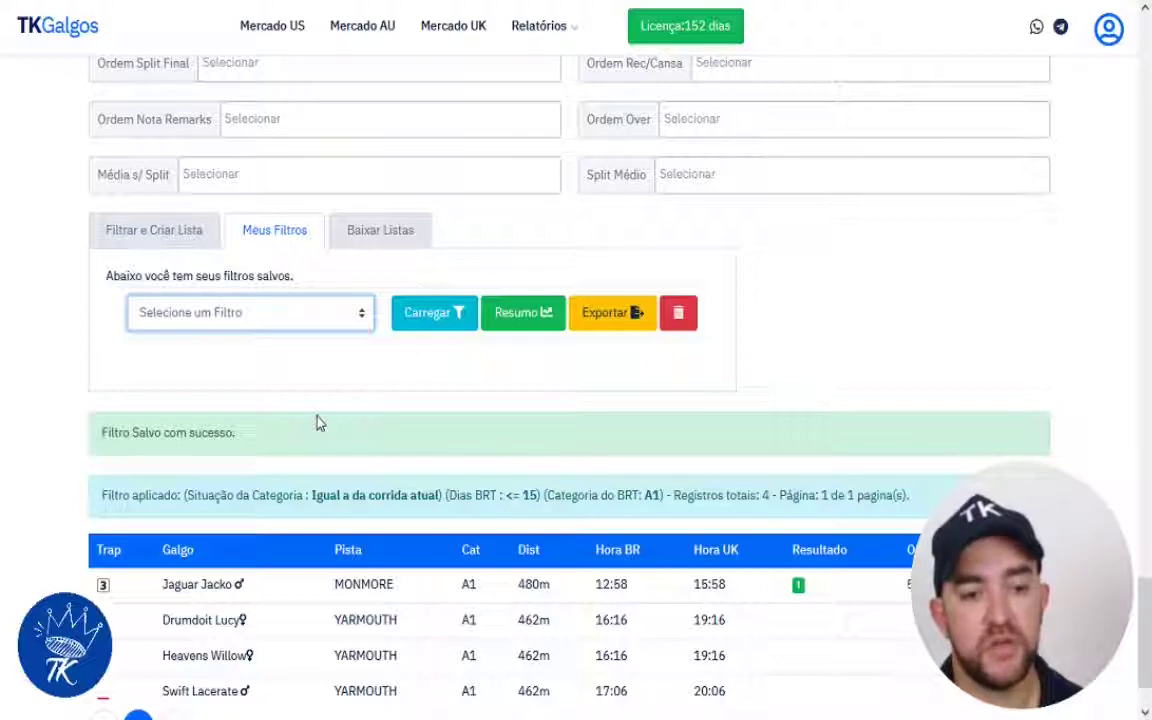
key("Down")
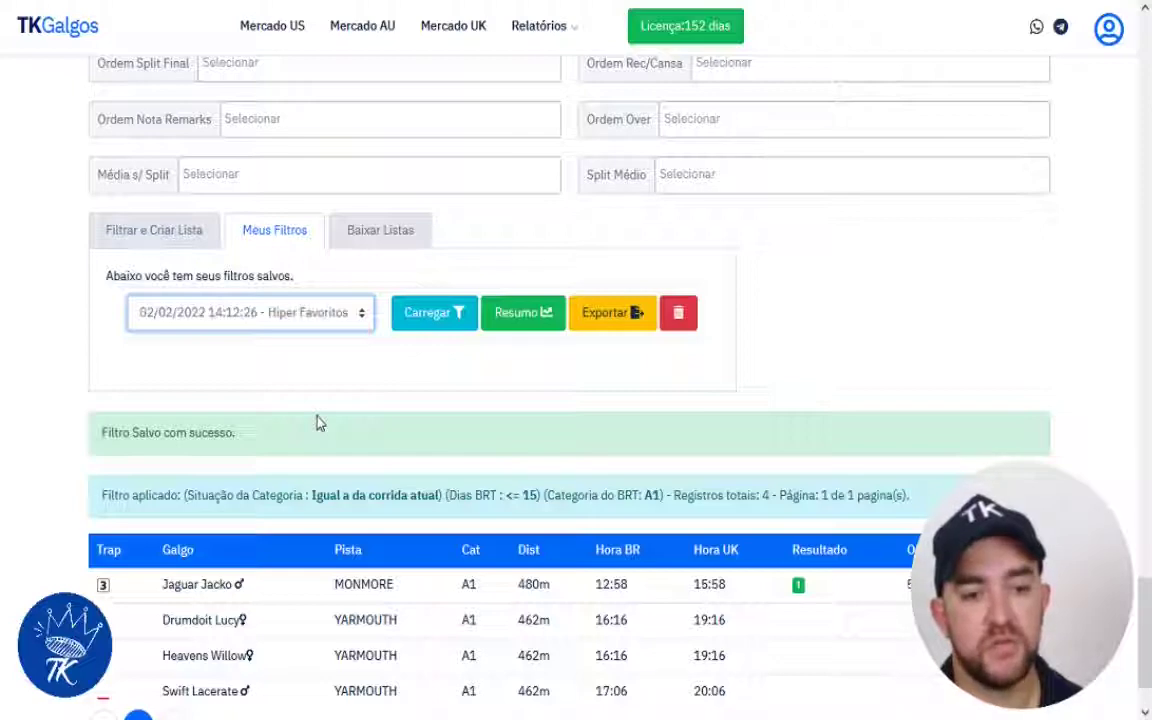
left_click(420, 313)
scroll(720, 585, "down", 2)
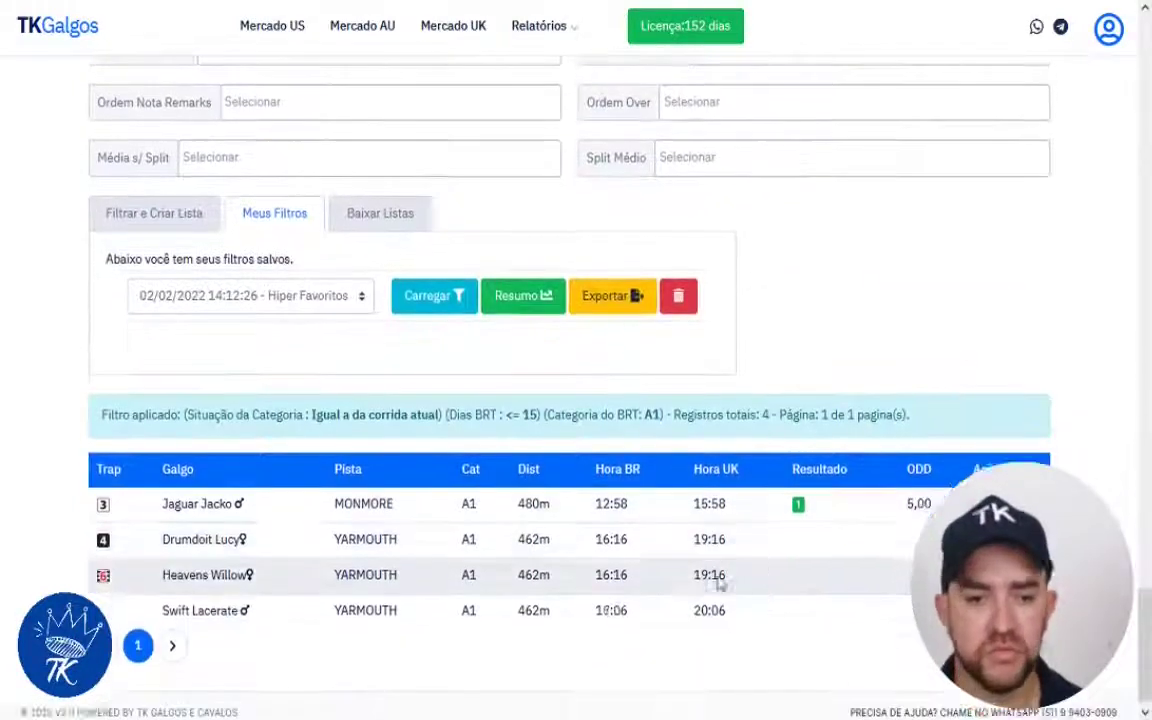
- Load the saved filter Teste 1 and view its matching greyhounds
left_click(243, 290)
left_click(246, 327)
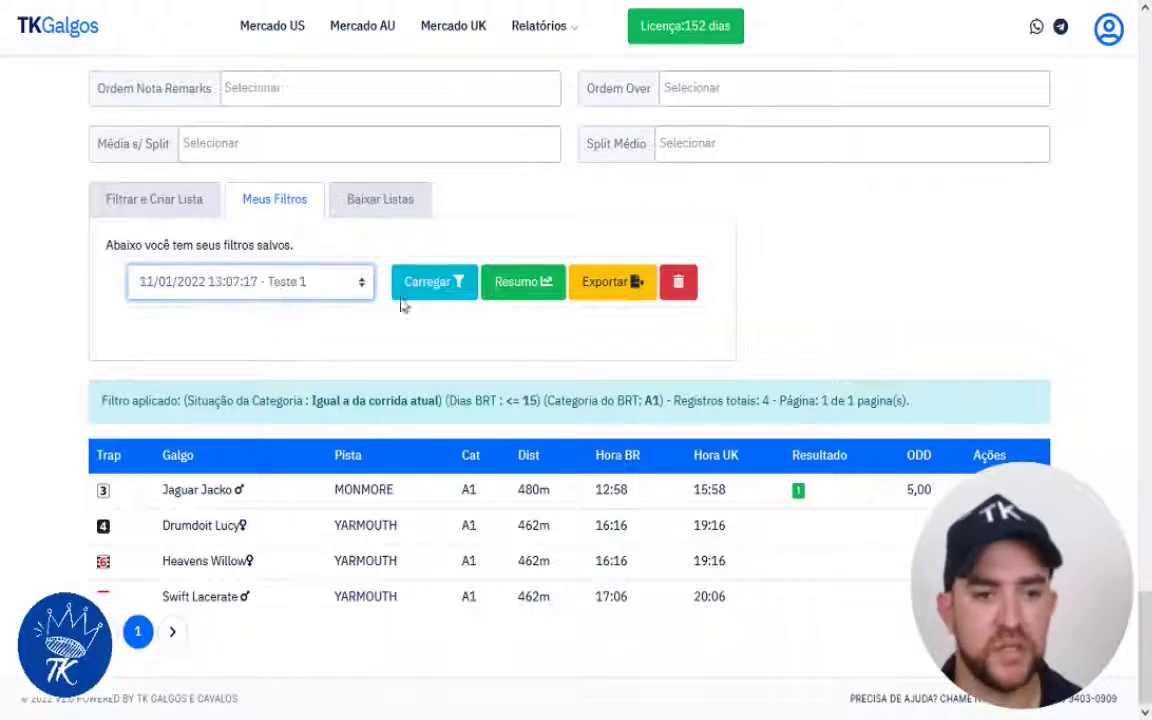
left_click(426, 285)
scroll(473, 427, "down", 2)
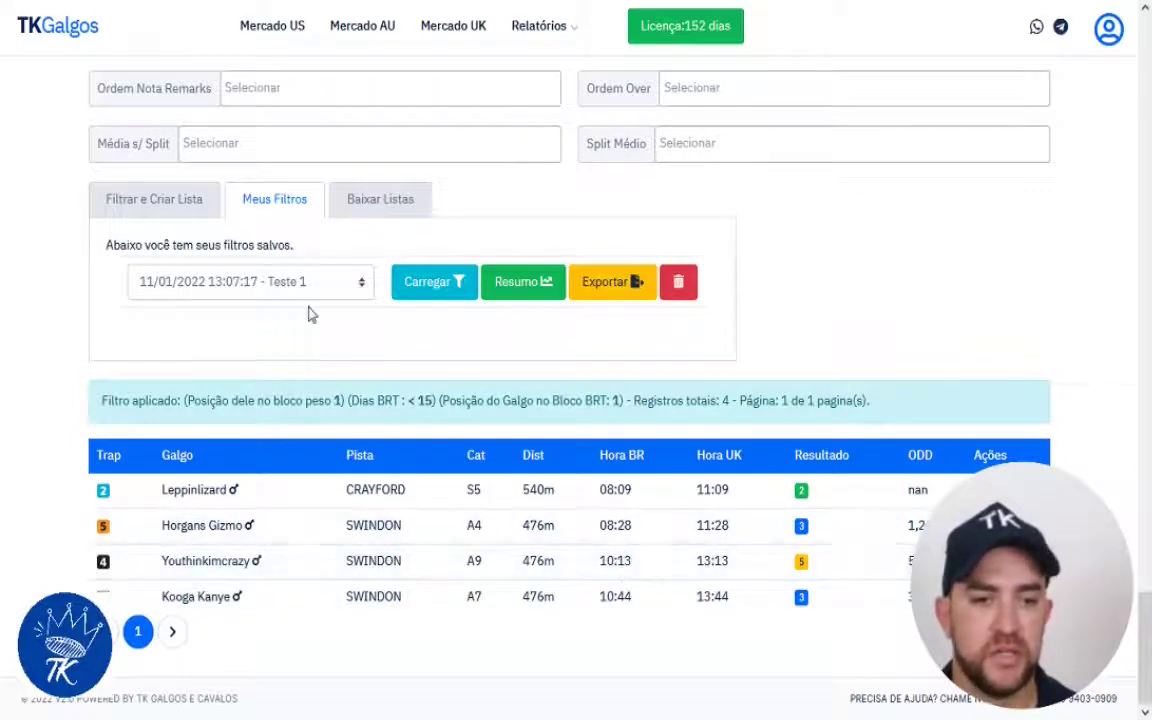
- Load the saved filter Top3 Elite and view its matching greyhounds
left_click(365, 284)
key("Down")
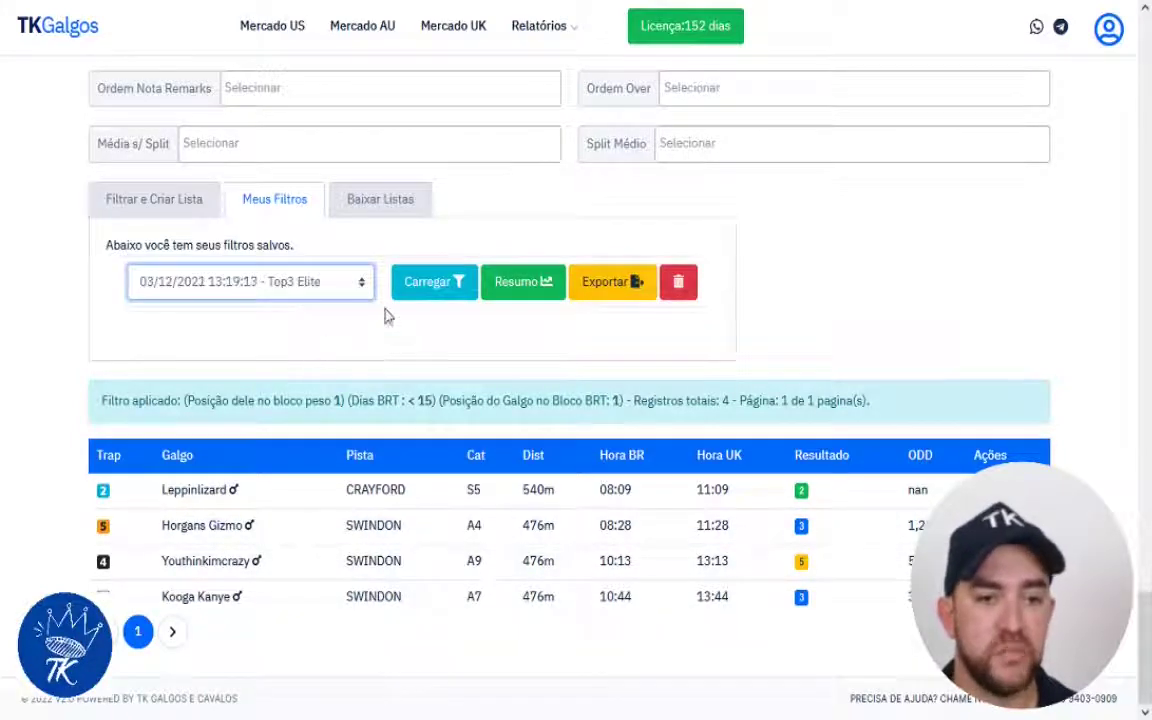
left_click(405, 286)
scroll(315, 380, "down", 3)
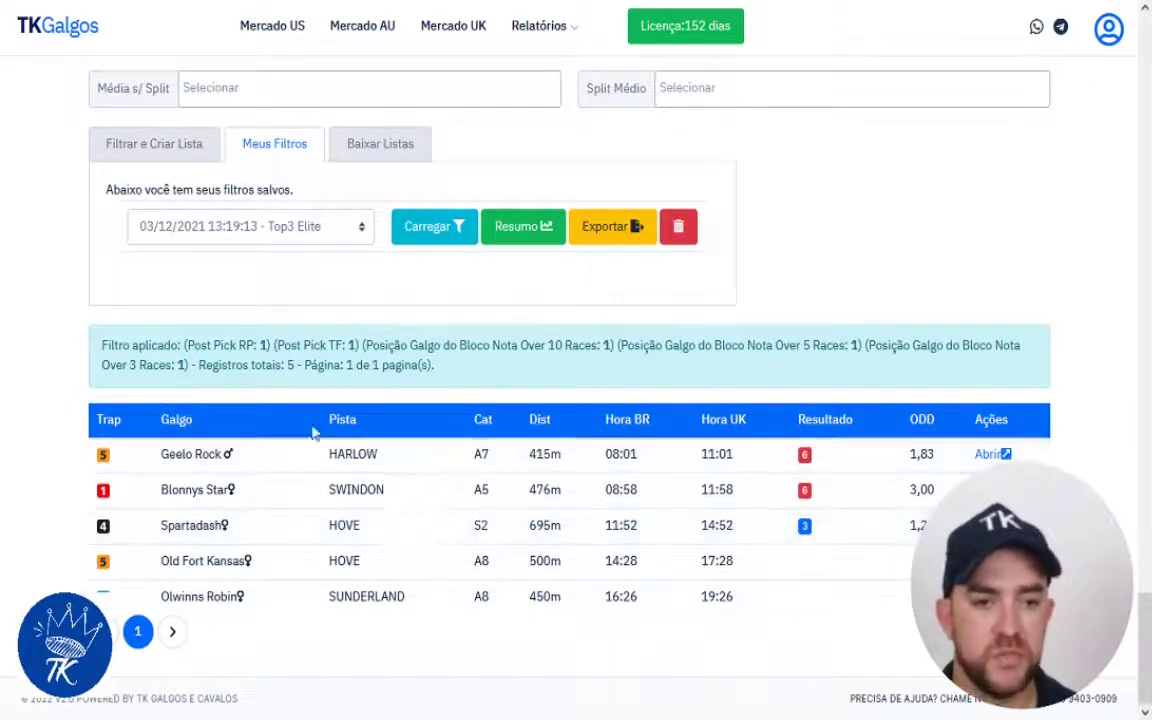
- Load the Hiper Favoritos saved filter again in place of Top3 Elite
left_click(290, 226)
left_click(306, 272)
left_click(429, 226)
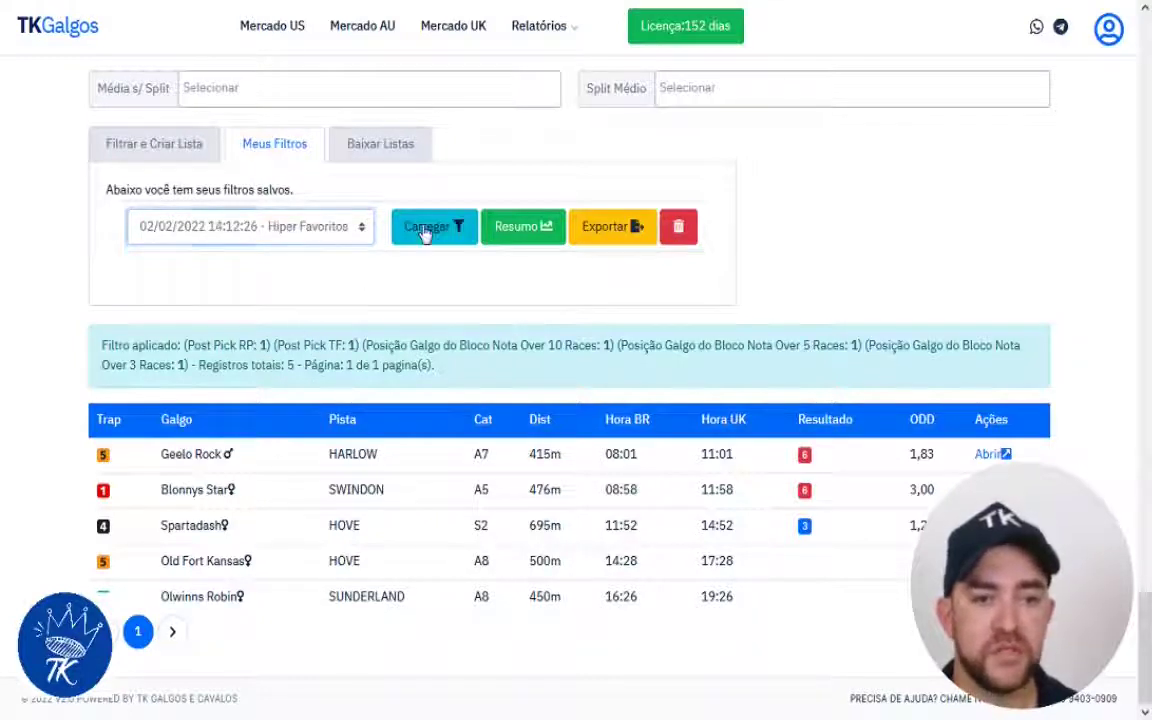
- Switch the greyhound list back to the saved filter Teste 1
left_click(283, 408)
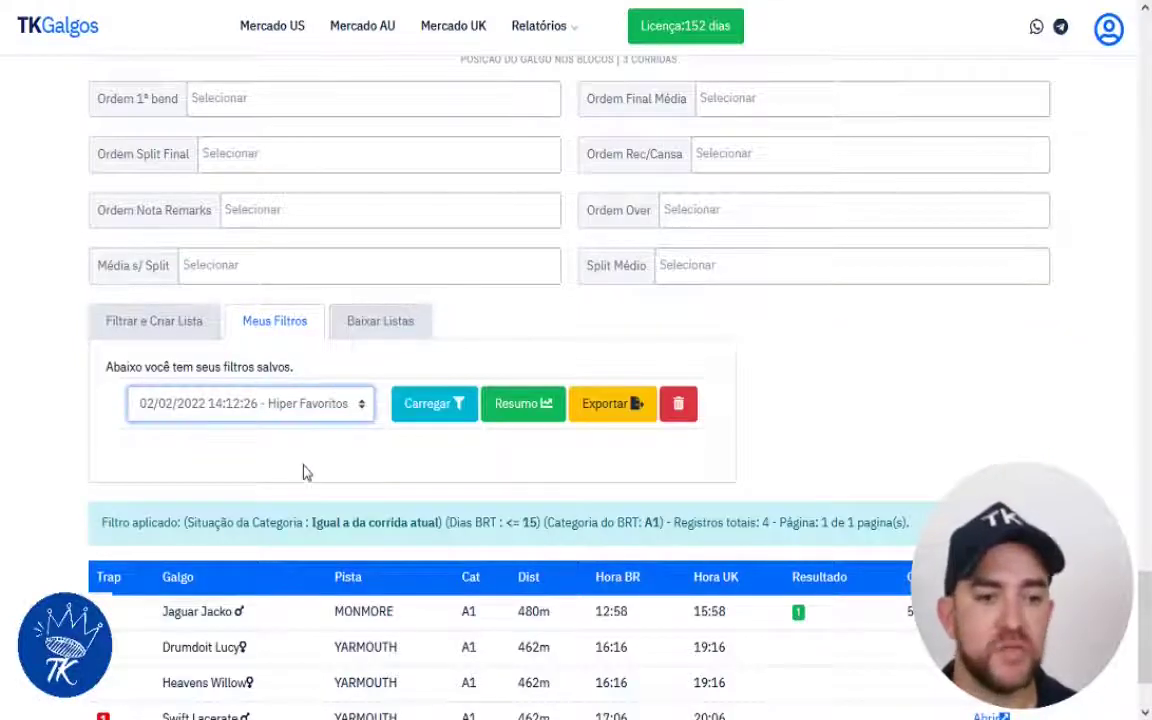
key("Up")
left_click(418, 412)
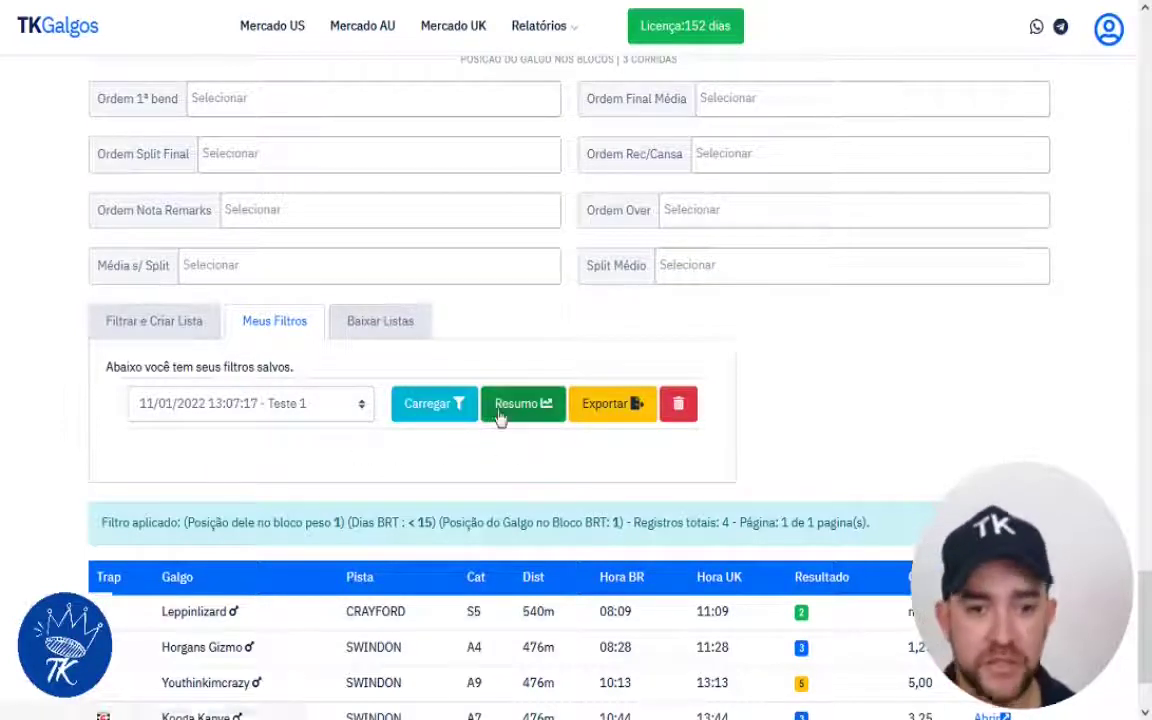
- Review the daily results summary (Resumo) of the saved filter Teste 1 down to its last date and close it
left_click(140, 341)
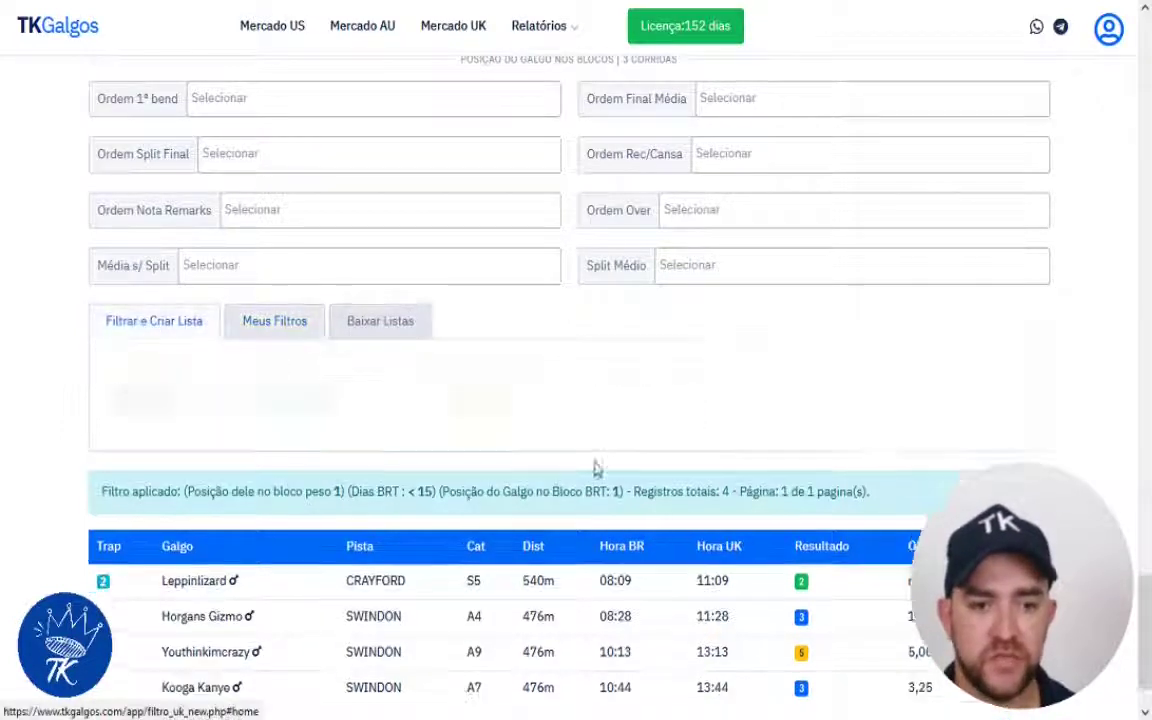
left_click(280, 321)
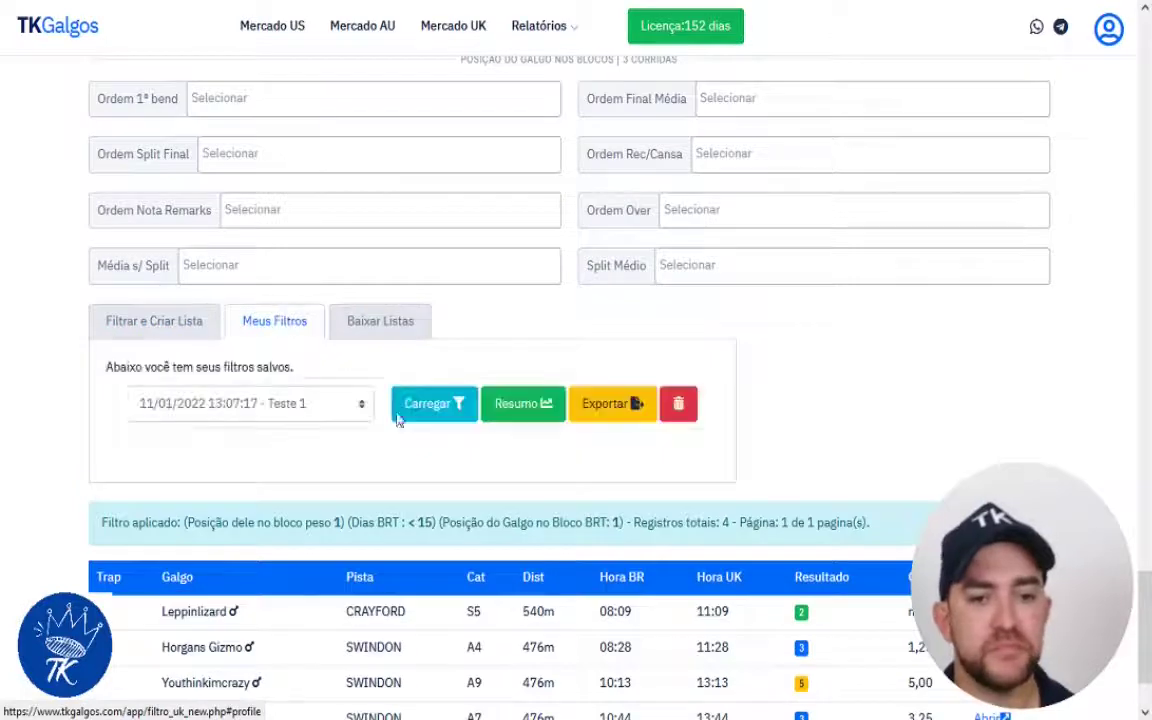
left_click(519, 410)
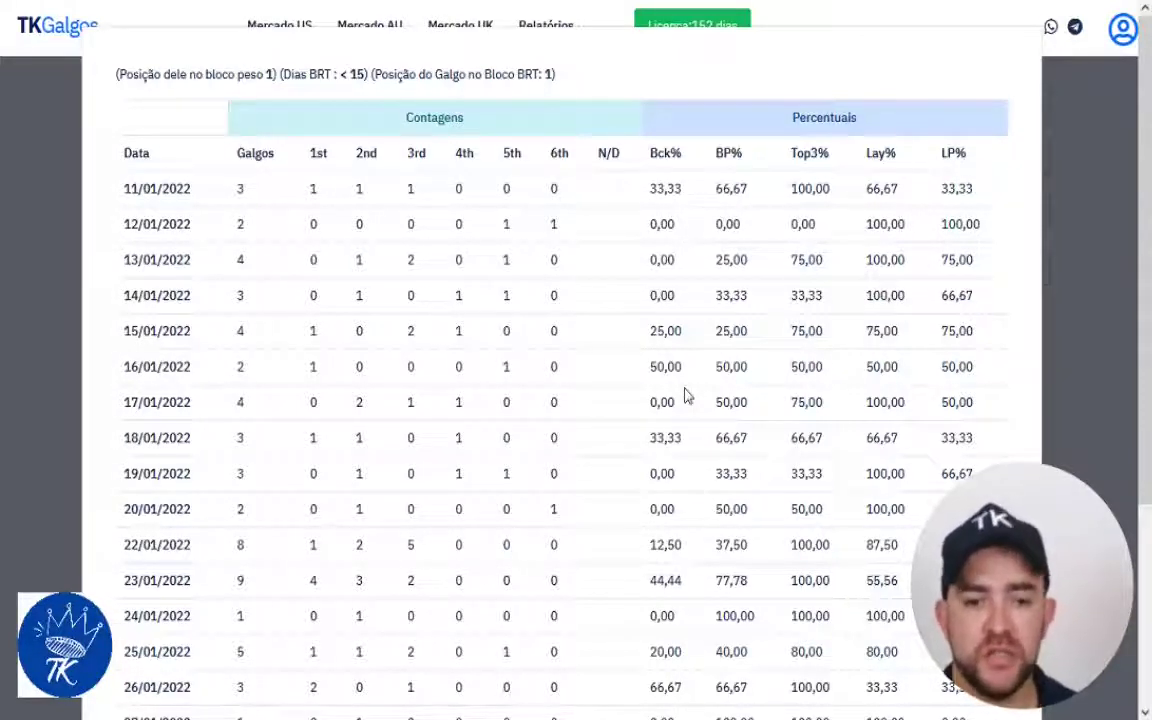
scroll(686, 396, "down", 5)
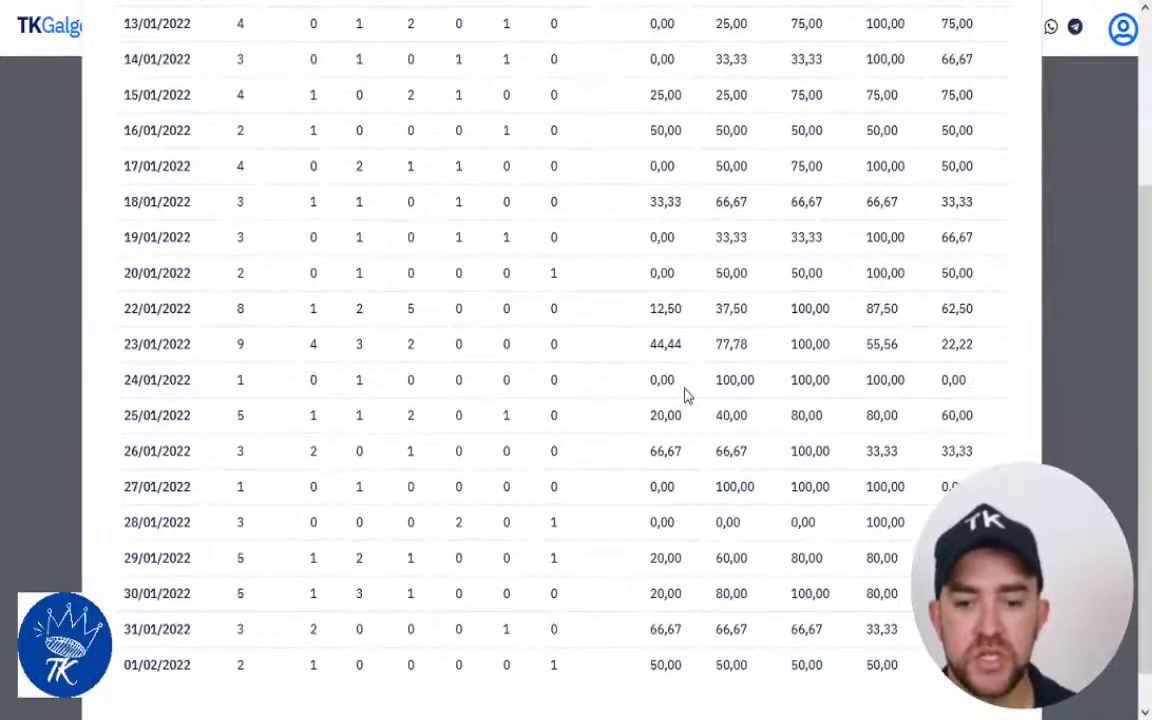
left_click(1089, 350)
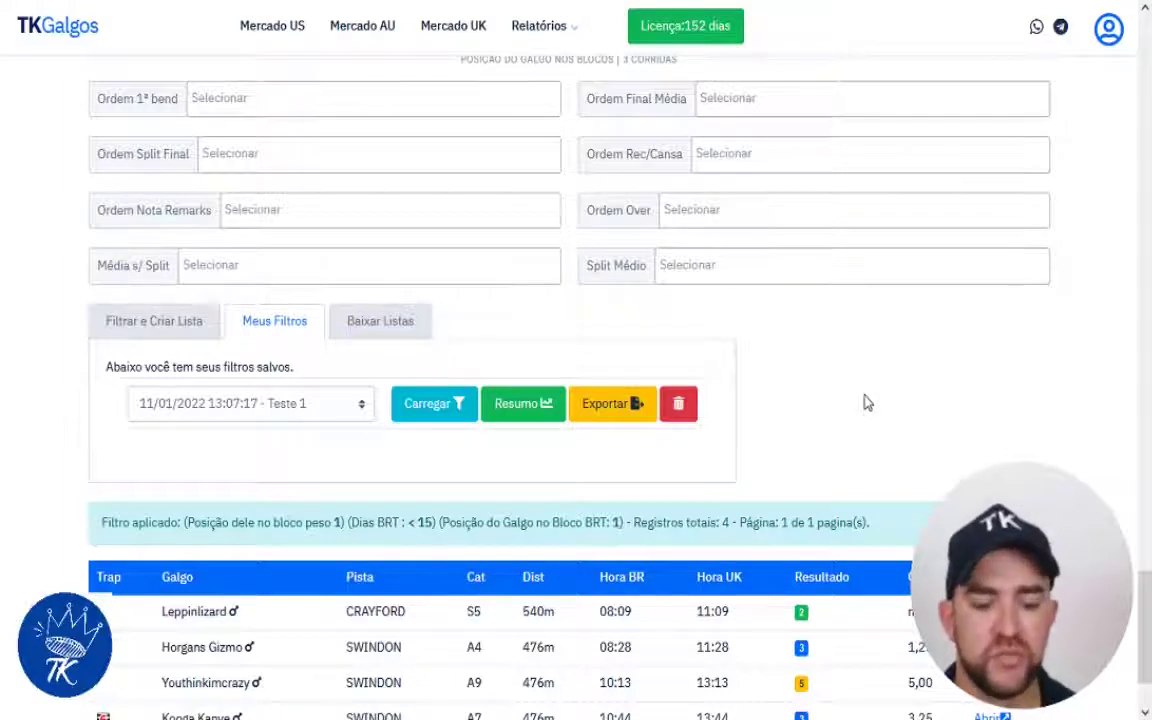
- Export the saved filter Teste 1, copy its whole exported code and close the export window
left_click(617, 412)
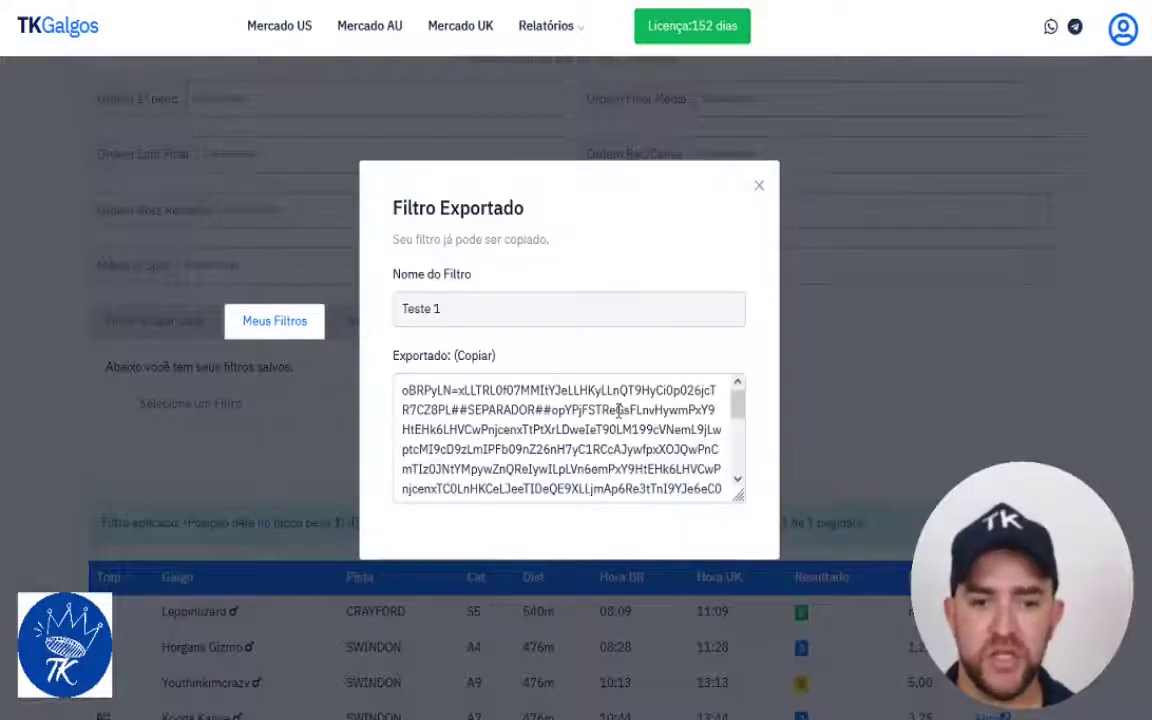
triple_click(553, 404)
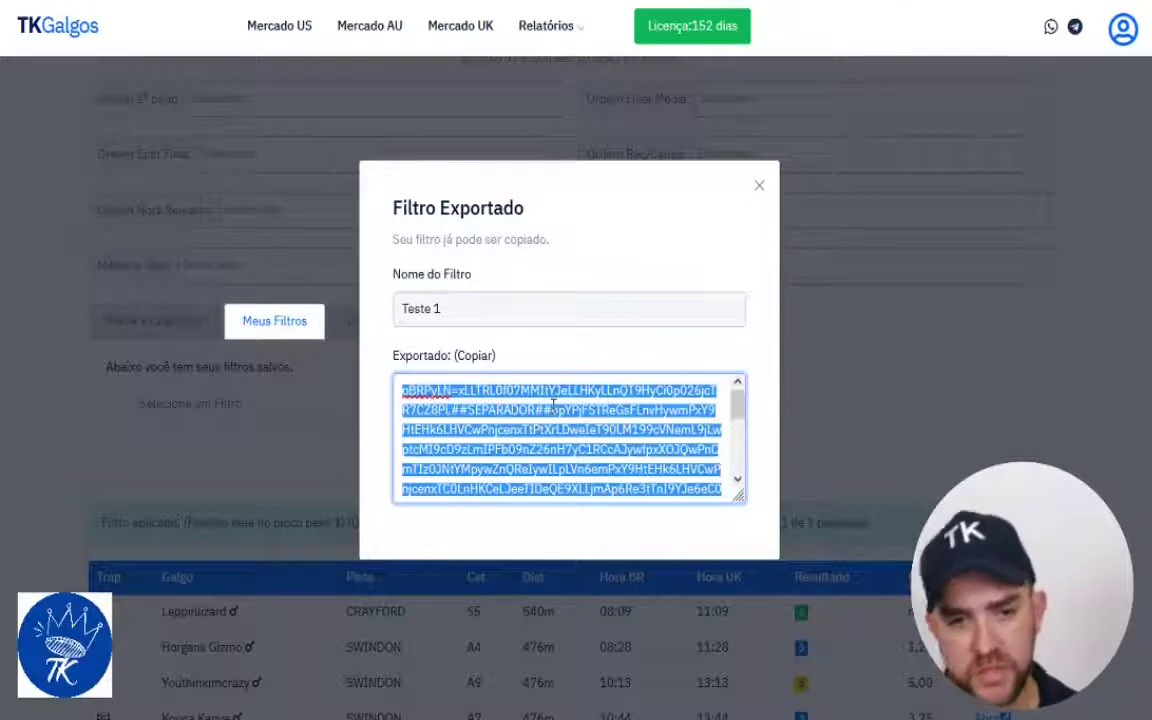
left_click(759, 190)
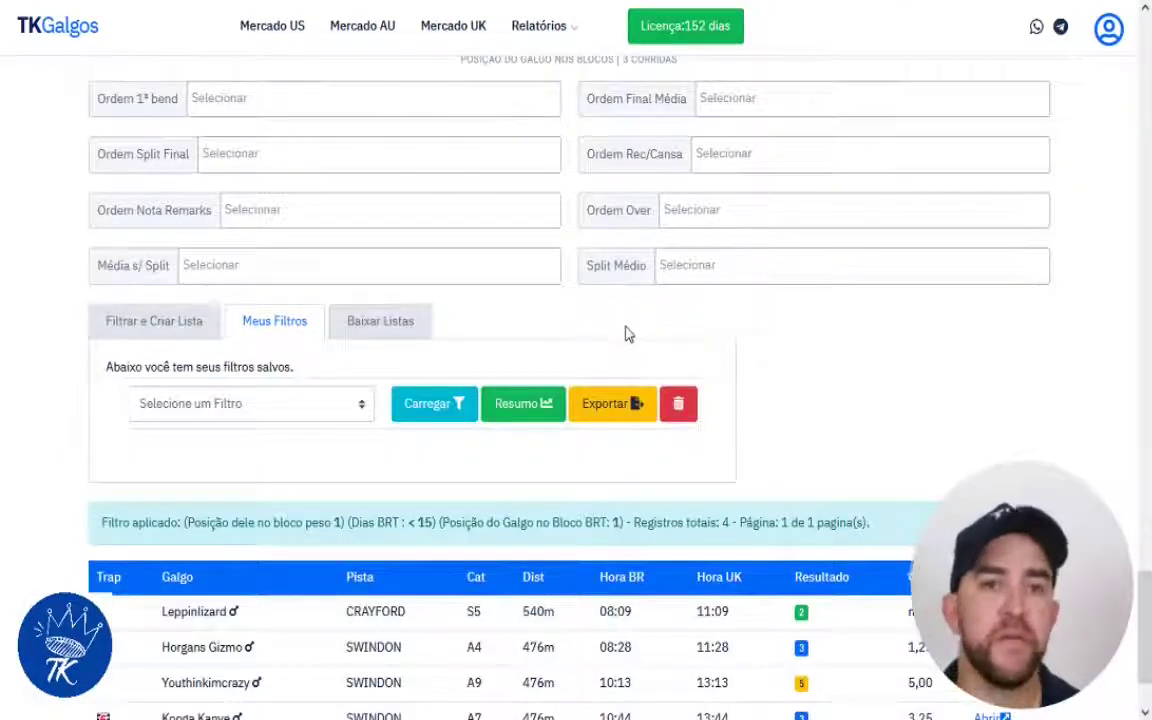
- Try to import the copied Teste 1 filter code as a filter, and close the import window
left_click(162, 321)
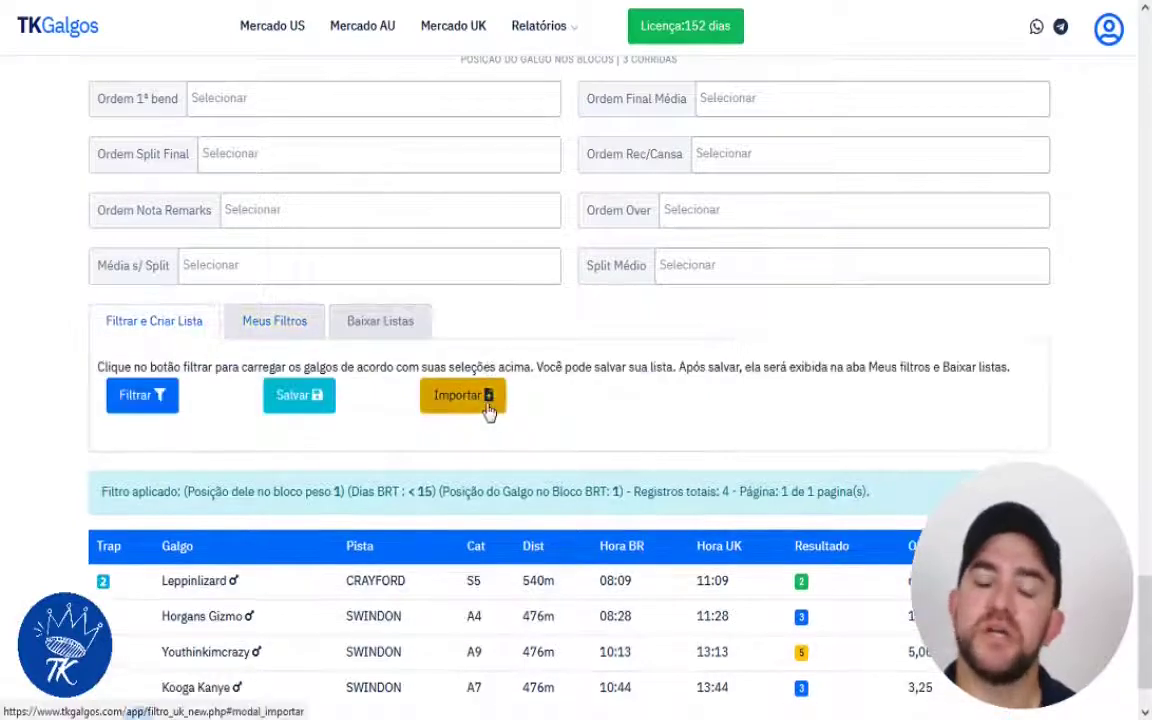
left_click(475, 407)
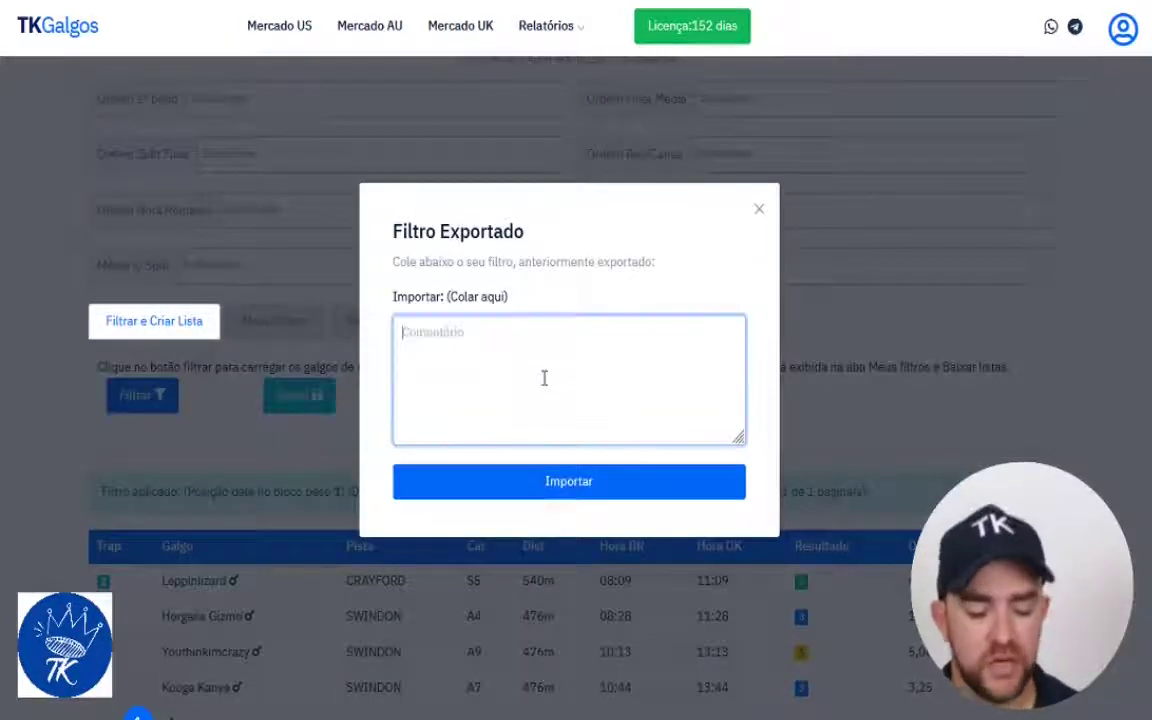
key("ctrl+v")
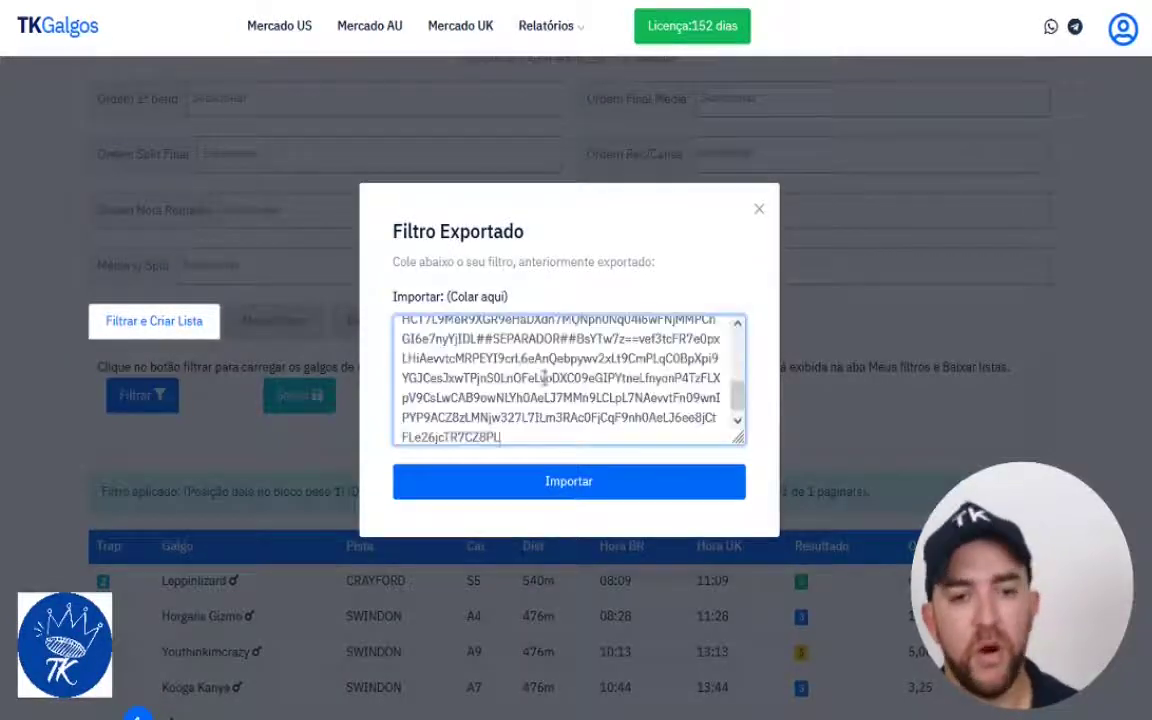
left_click(538, 485)
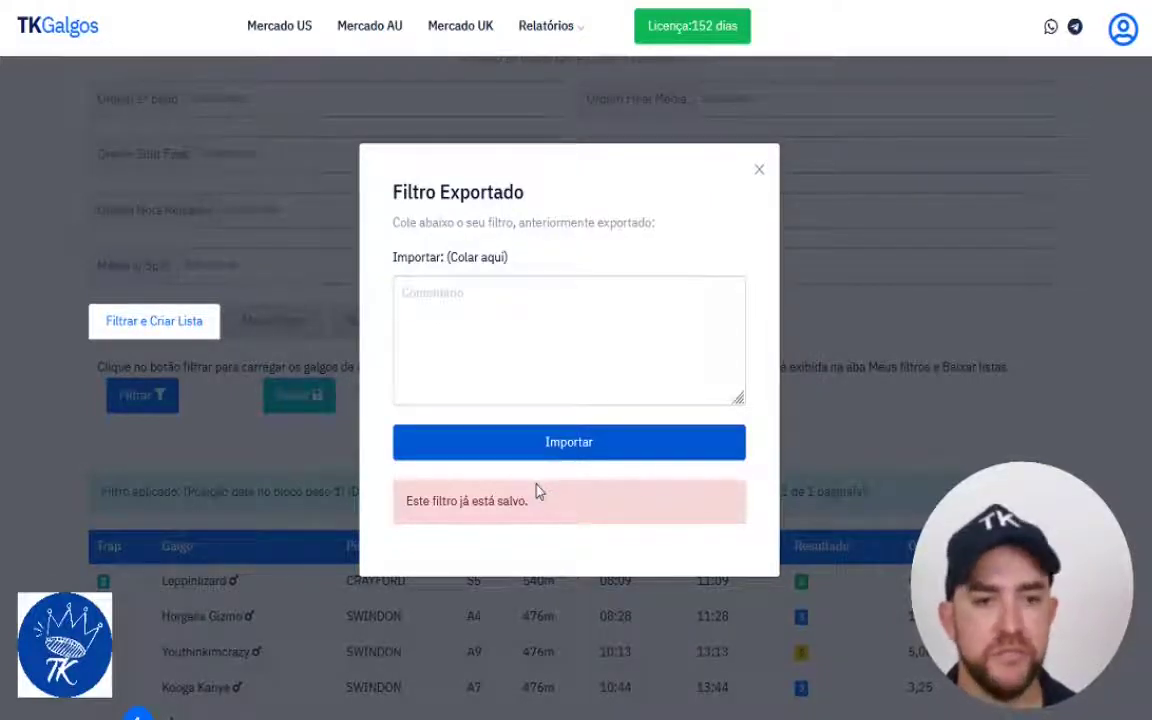
left_click(759, 172)
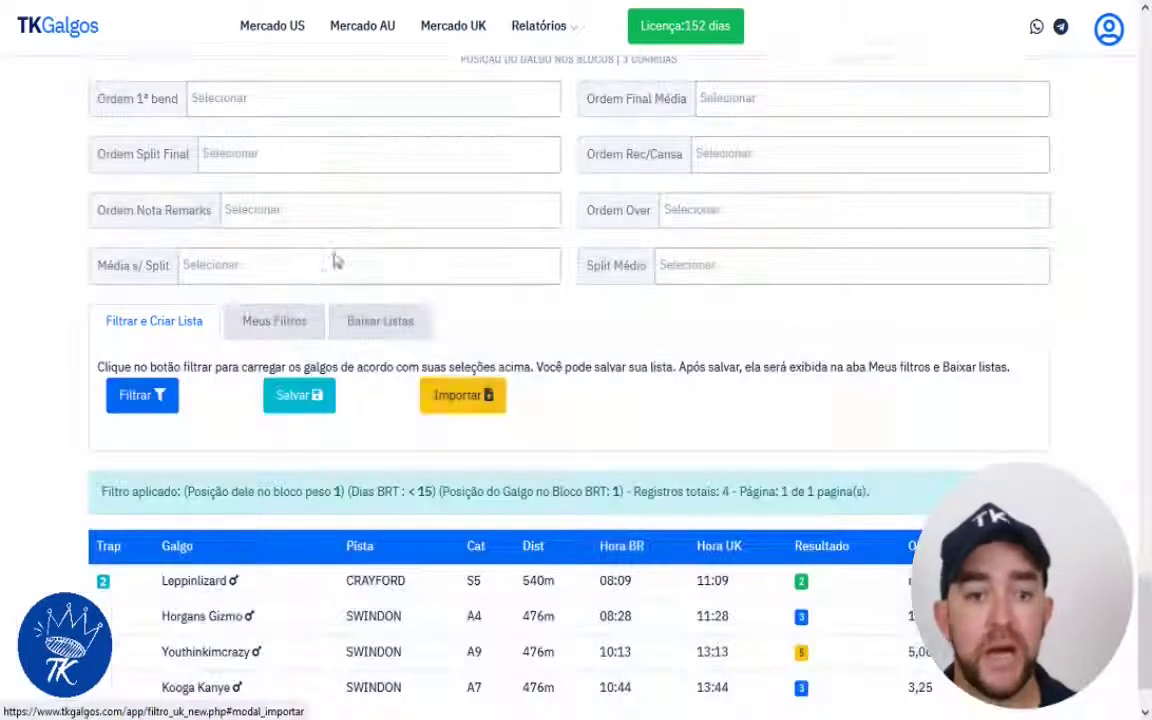
- Delete the saved filter Top3 Elite from the saved filters
left_click(292, 328)
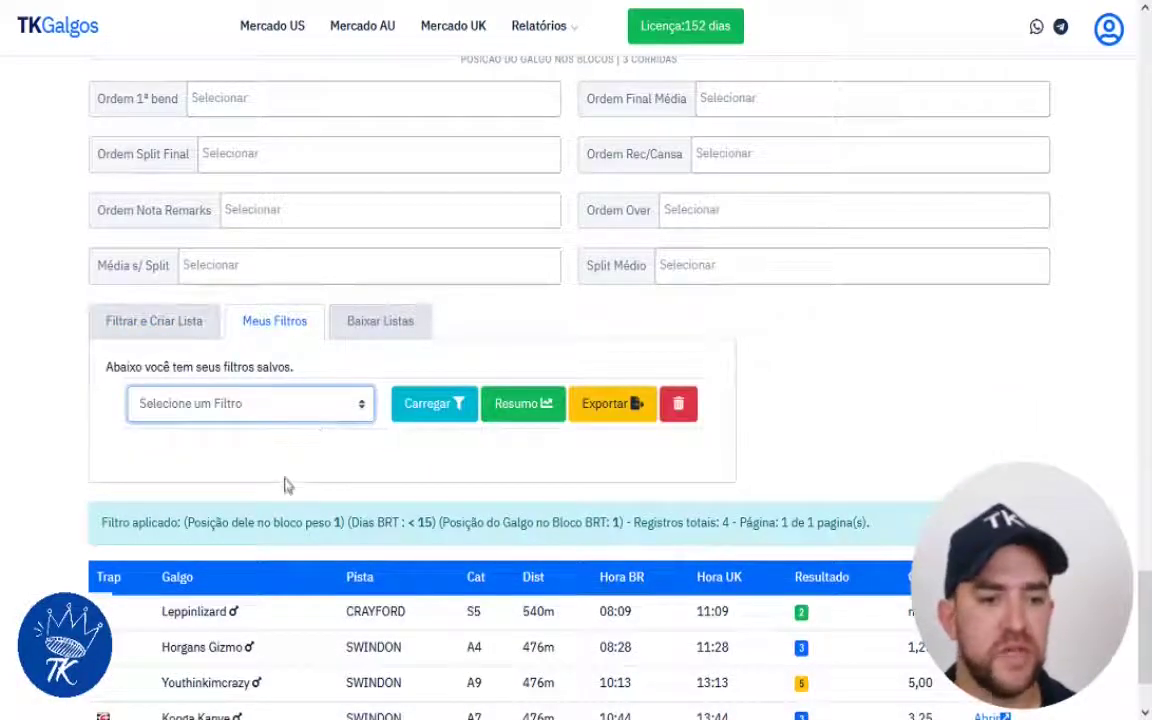
left_click(296, 470)
left_click(680, 418)
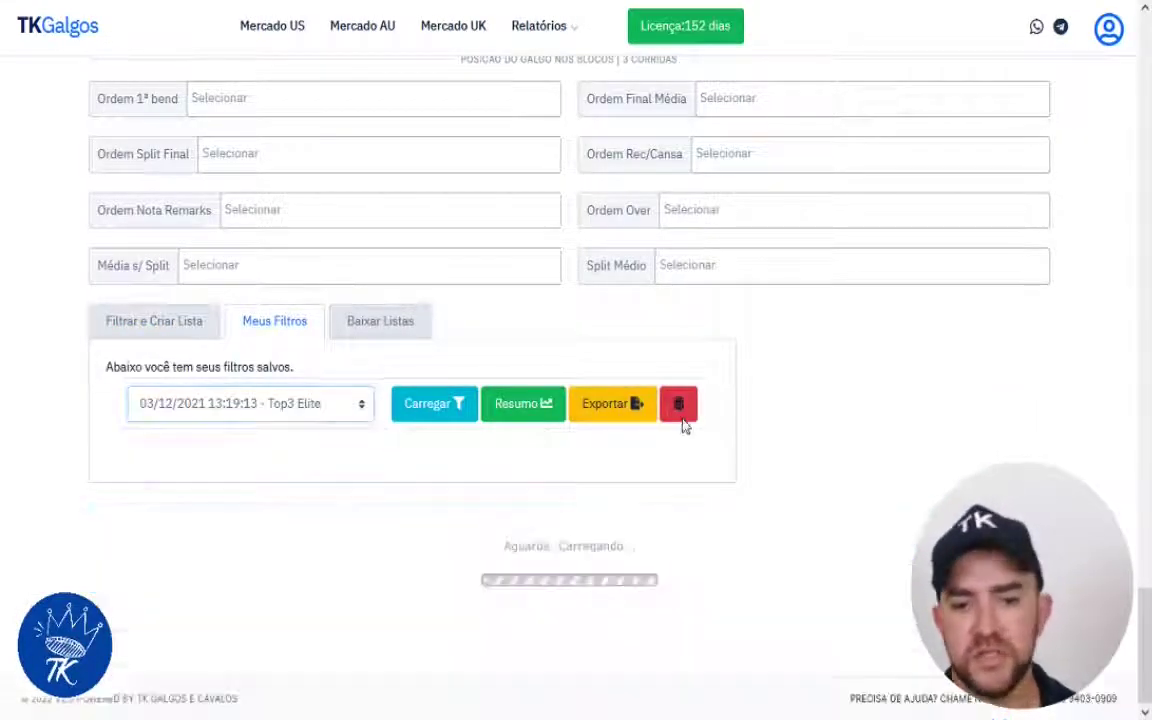
left_click(641, 391)
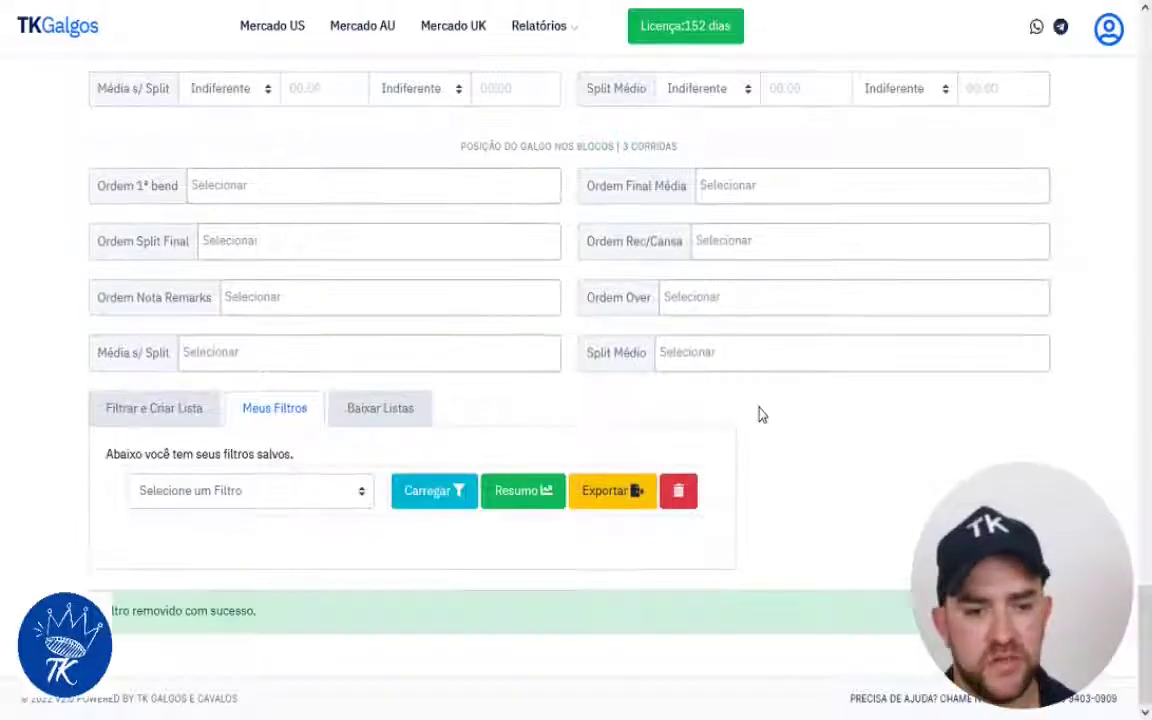
- Load the saved filter Hiper Favoritos to list its matching greyhounds
left_click(309, 494)
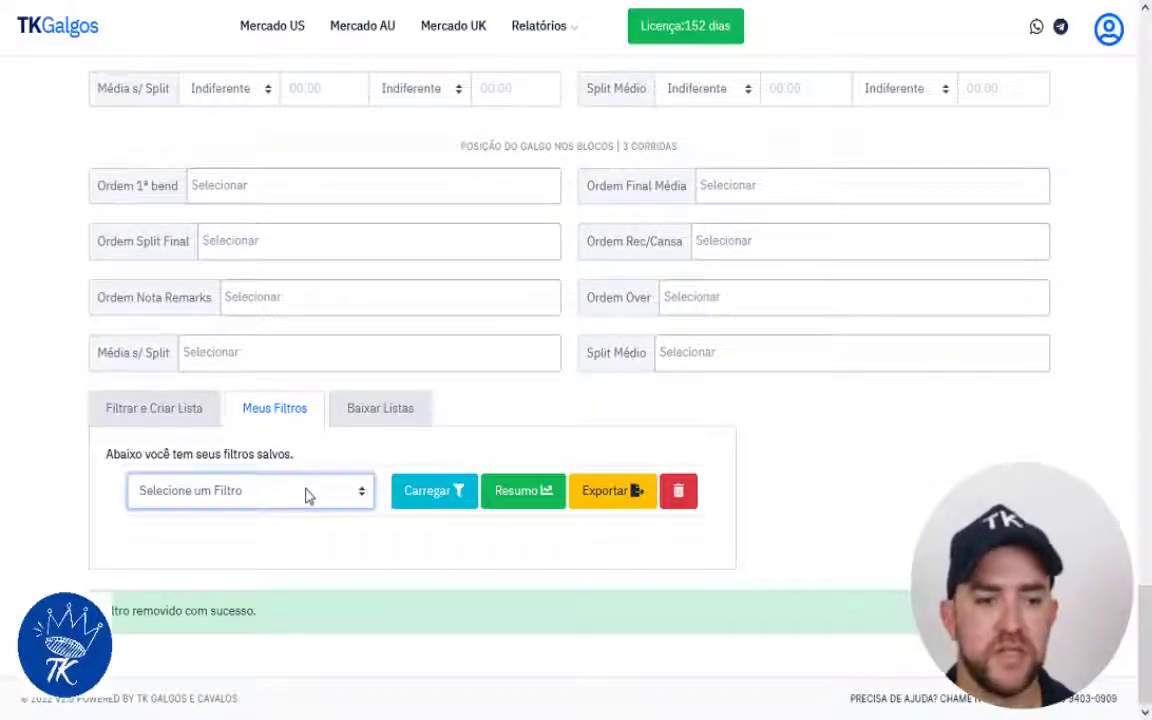
left_click(290, 563)
left_click(428, 500)
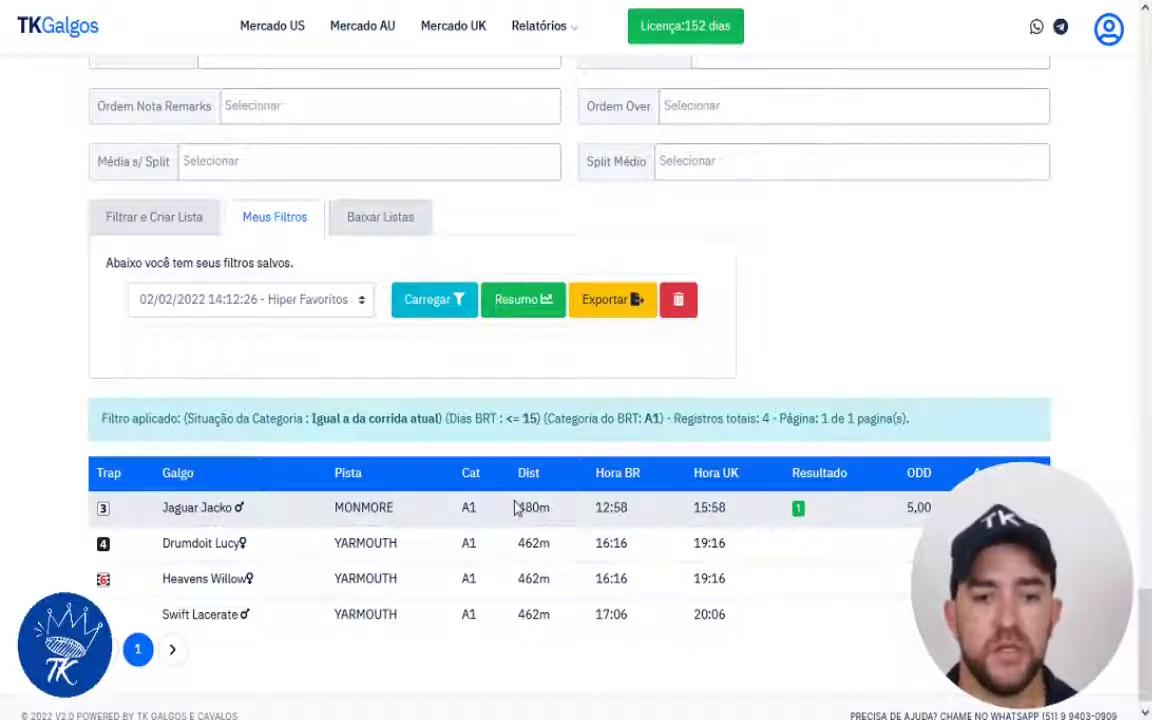
- Open the Resumo dos seus Filtros UK report, examine the full description and code in Teste 1's details, and close them
mouse_move(545, 35)
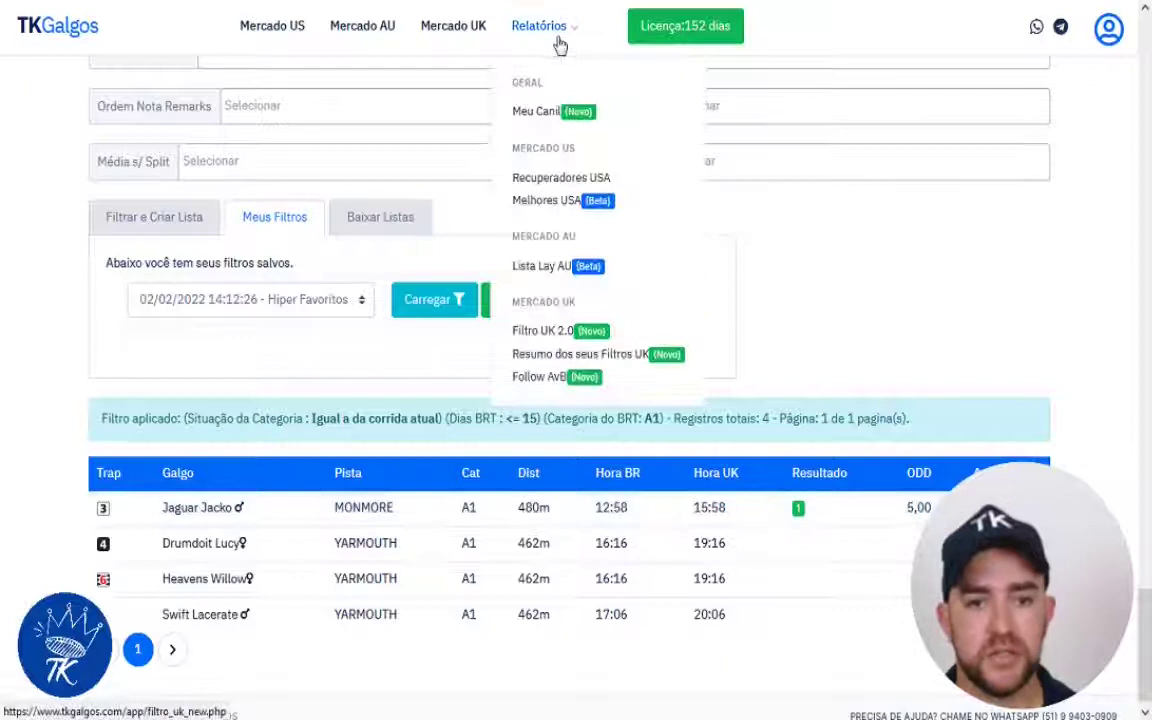
left_click(598, 356)
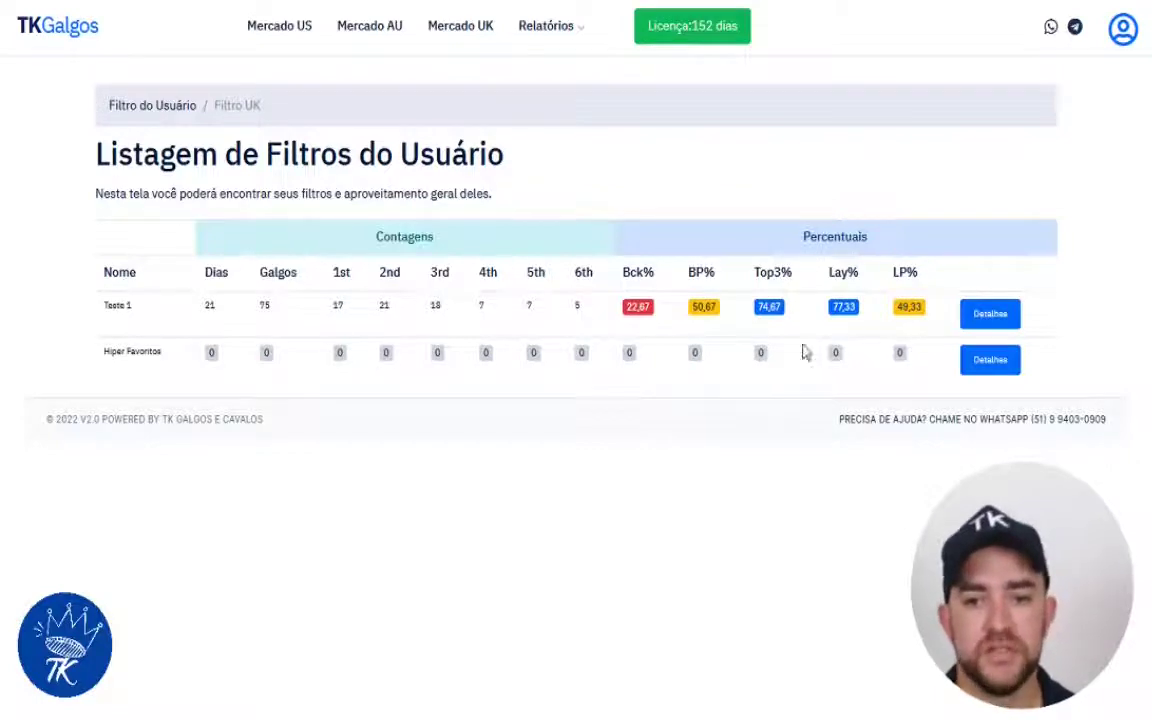
left_click(985, 314)
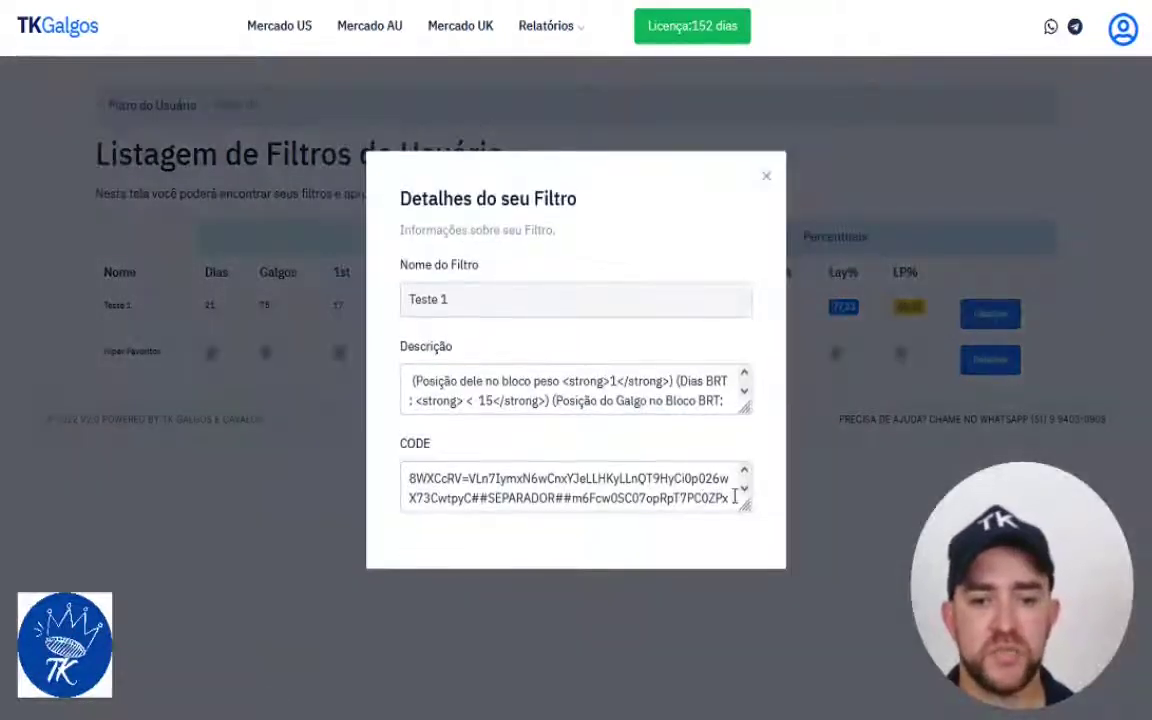
left_click(664, 452)
key("ctrl+a")
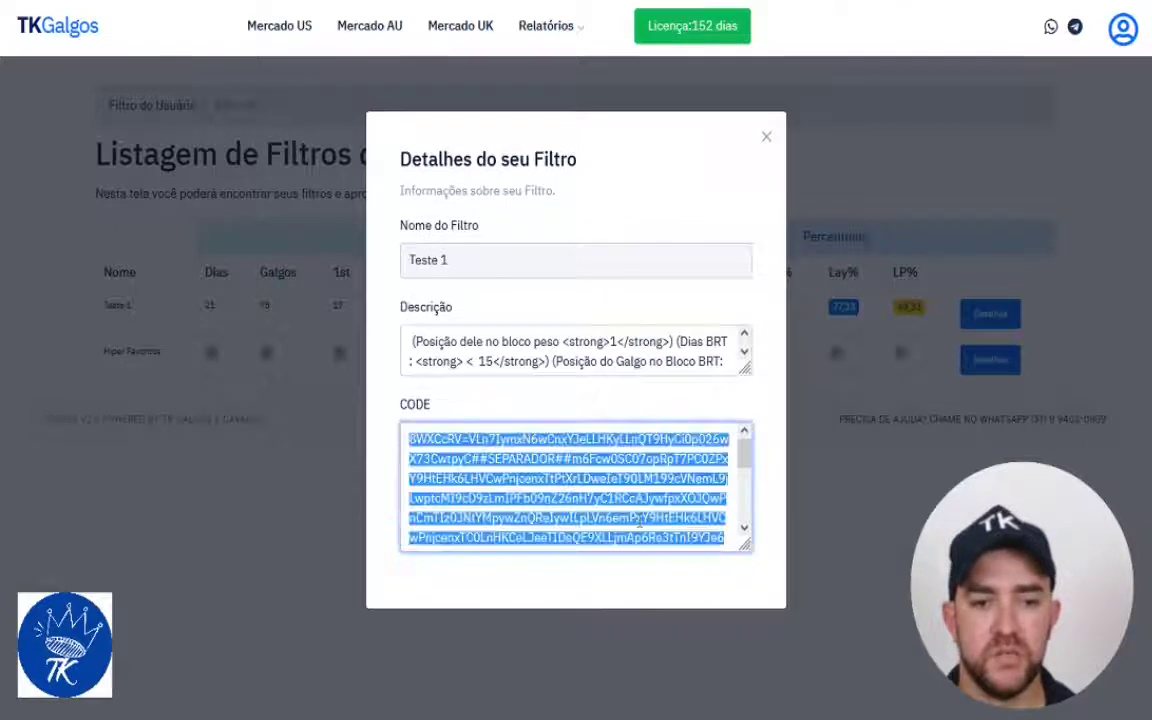
left_click_drag(746, 369, 653, 360)
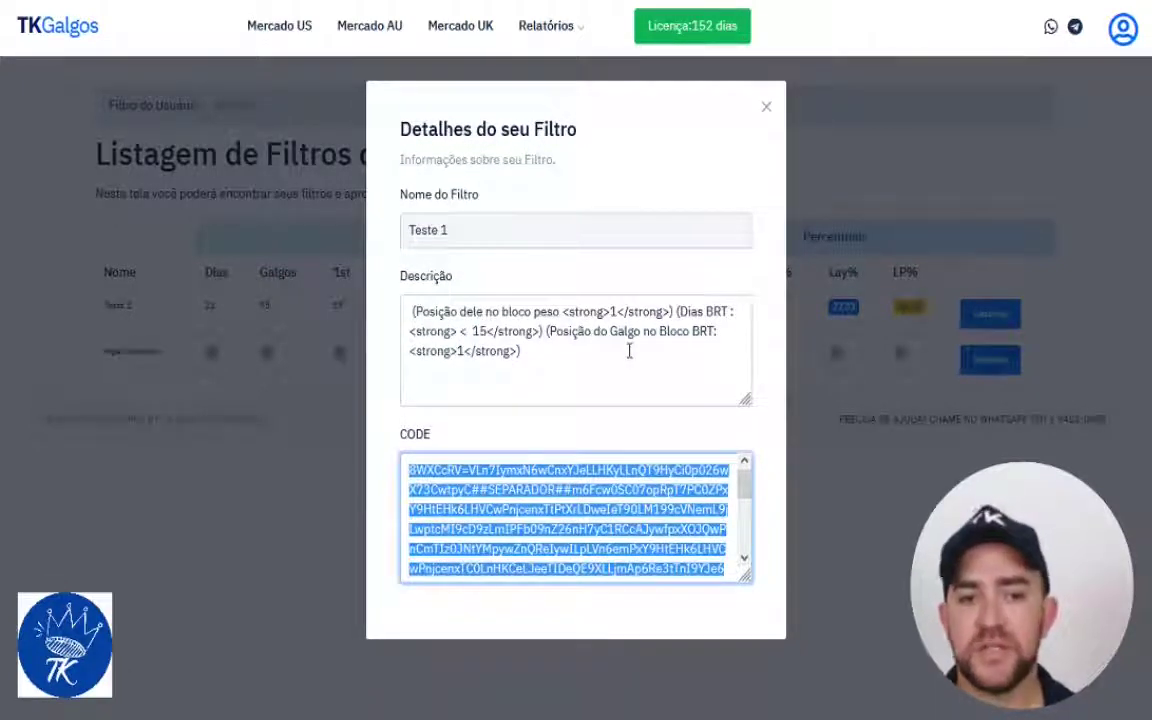
left_click(766, 108)
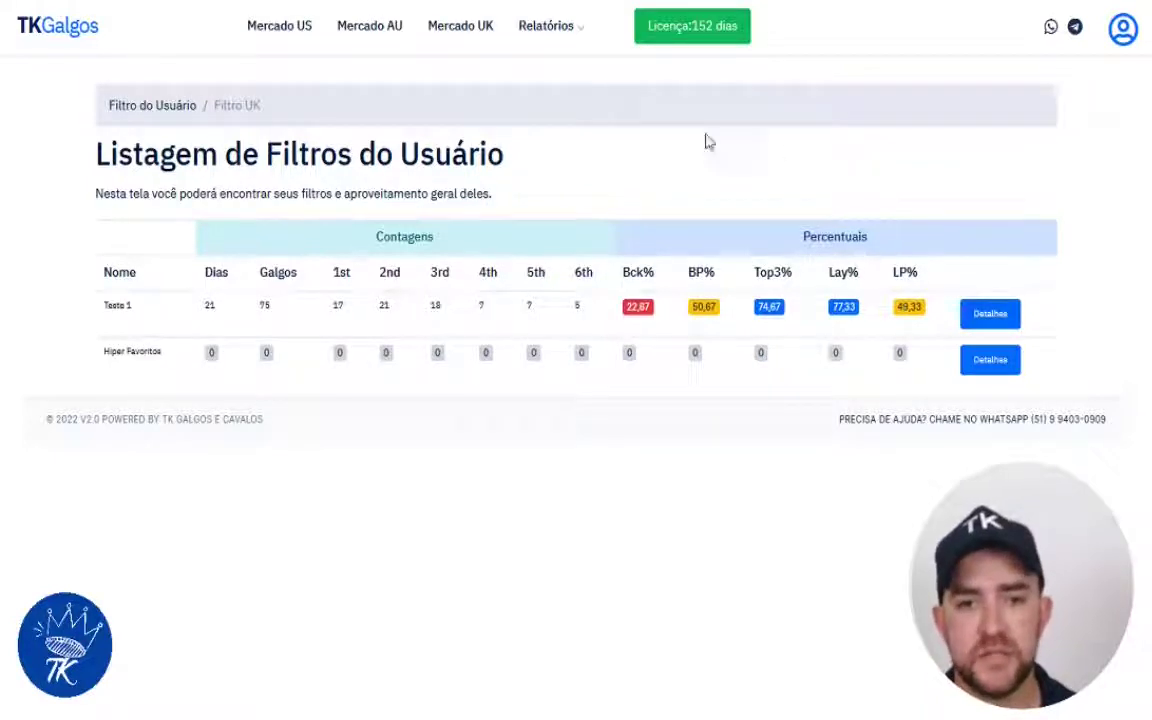
- Return to the Filtro UK 2.0 report and load the saved filter Hiper Favoritos there again
left_click(560, 30)
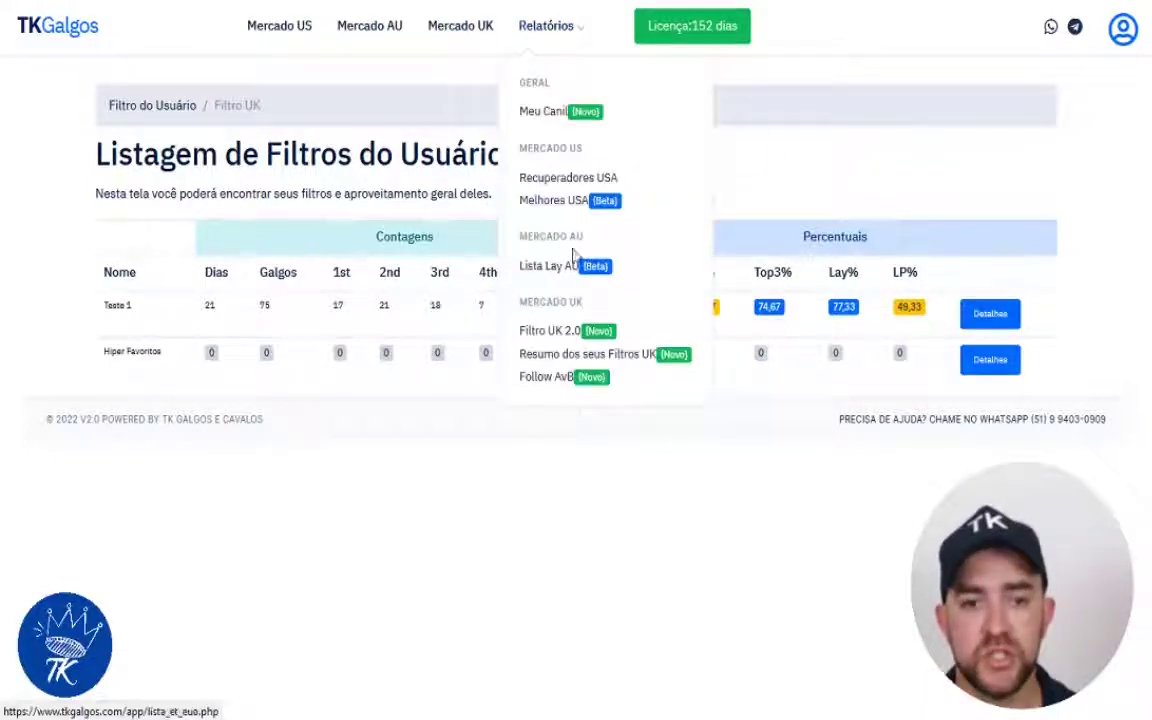
left_click(551, 331)
scroll(570, 395, "down", 5)
scroll(600, 430, "down", 15)
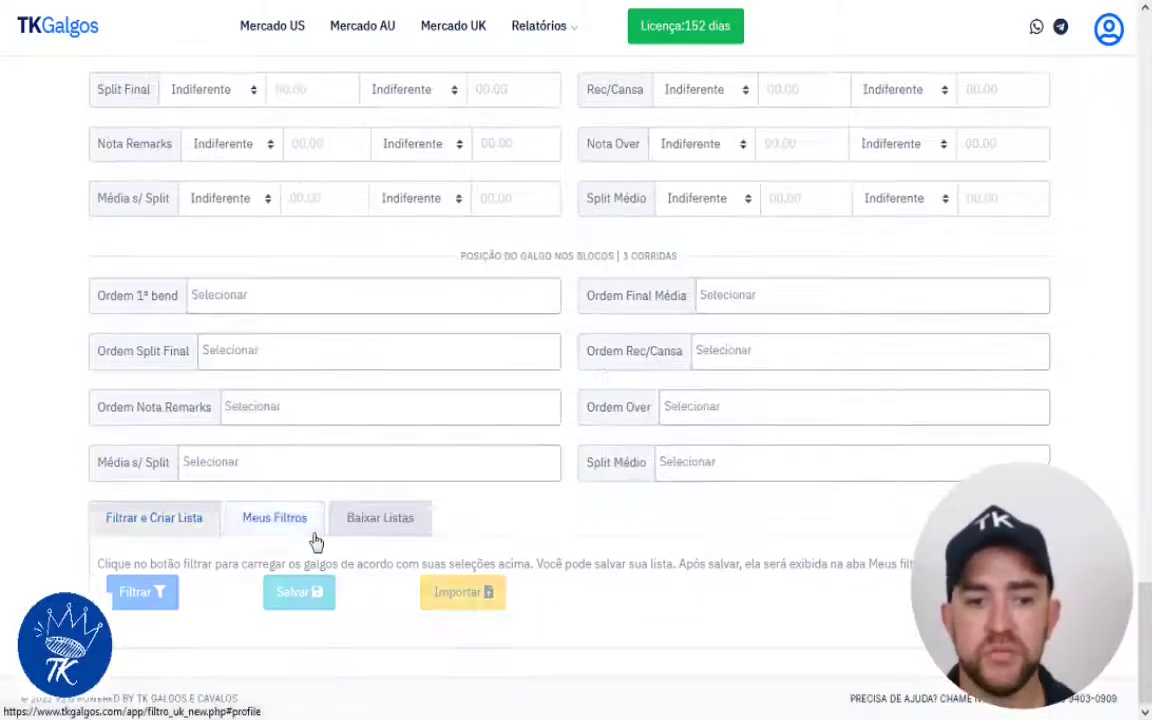
left_click(316, 528)
left_click(250, 569)
left_click(220, 512)
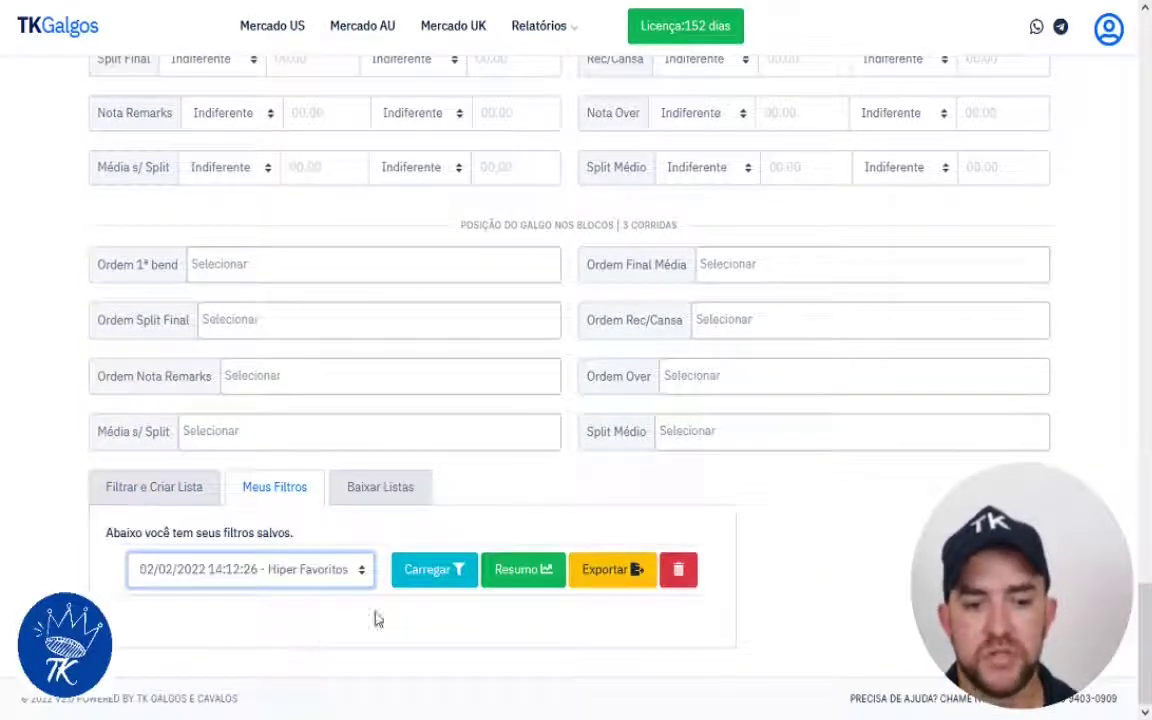
left_click(430, 569)
scroll(450, 530, "down", 3)
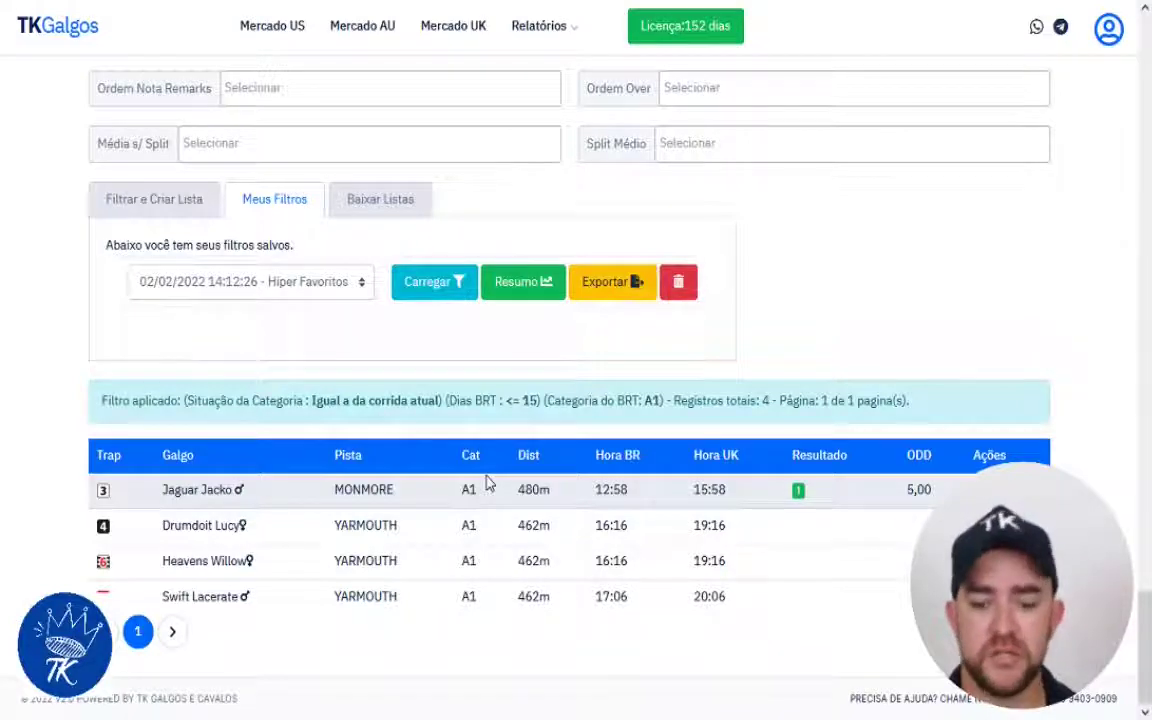
scroll(487, 483, "up", 20)
scroll(488, 481, "down", 15)
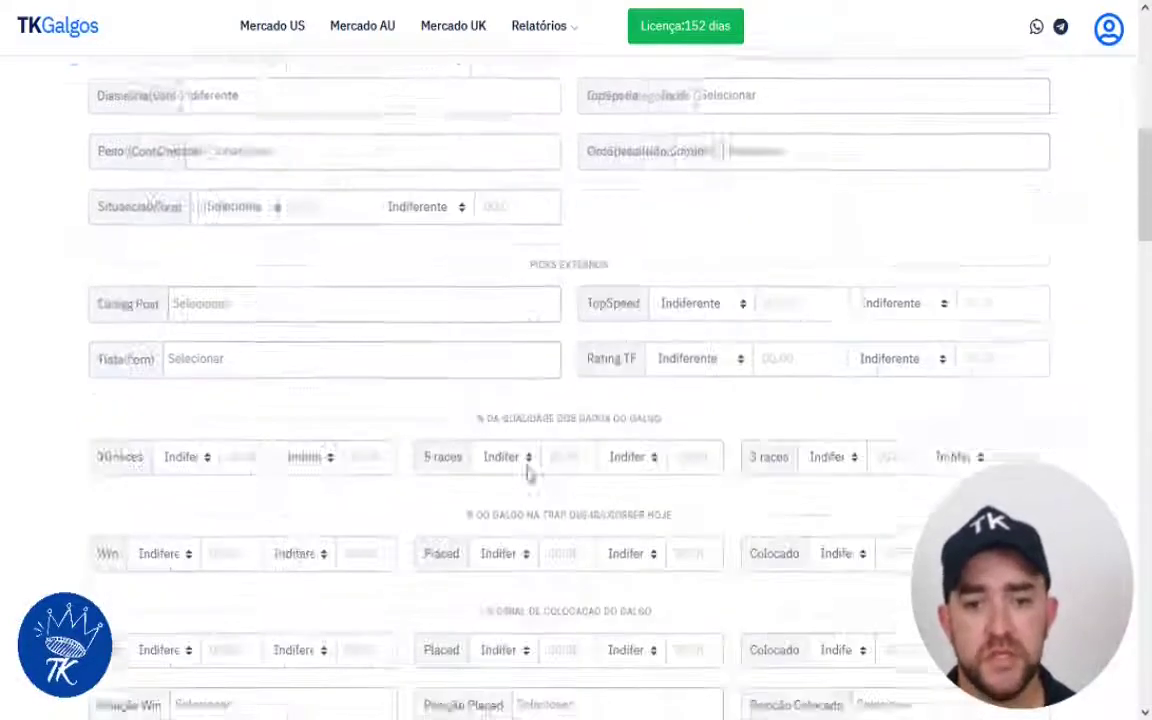
scroll(528, 476, "down", 15)
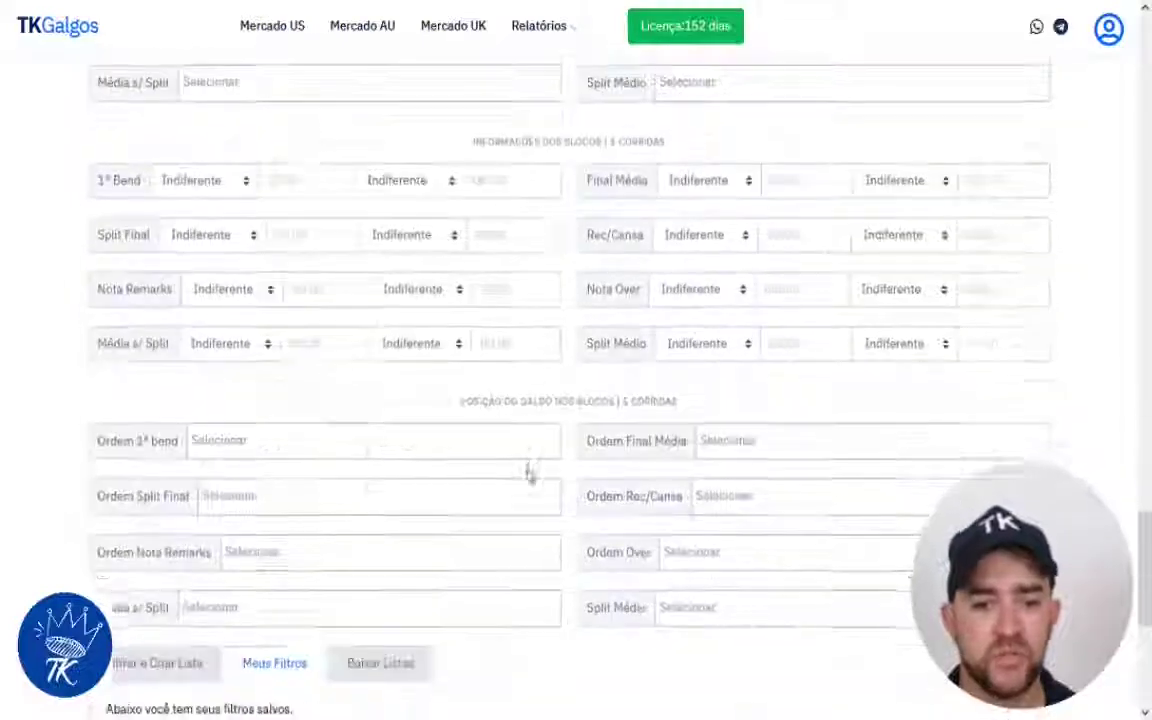
scroll(528, 476, "down", 2)
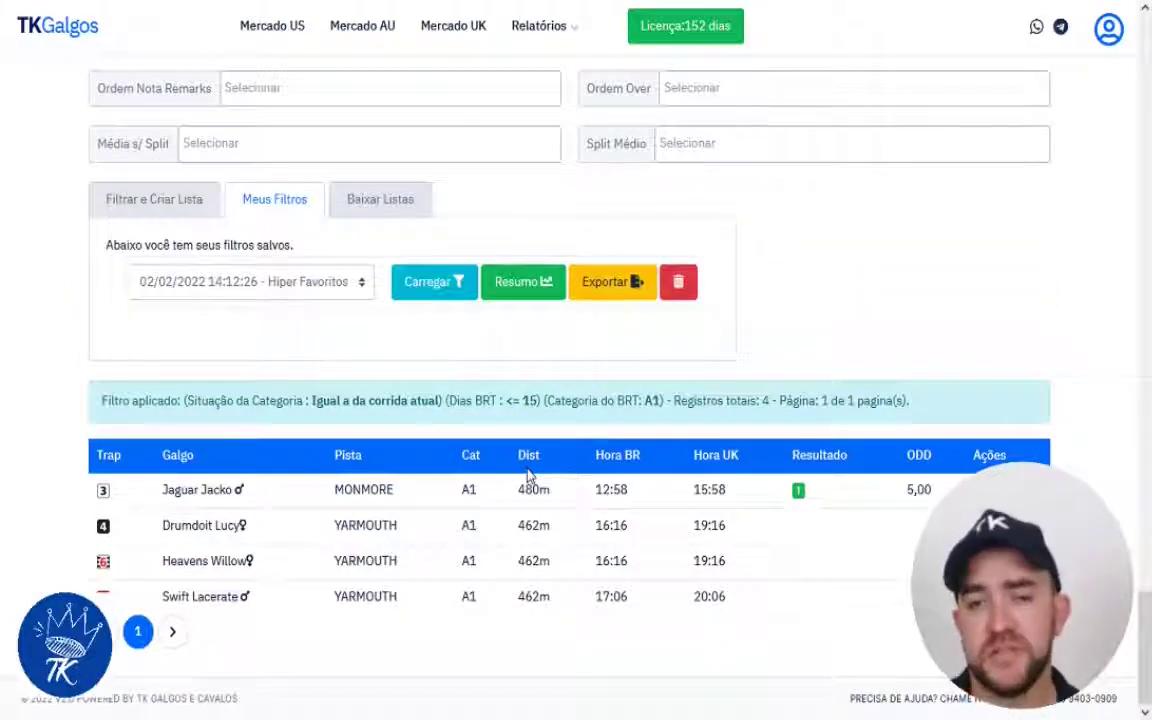